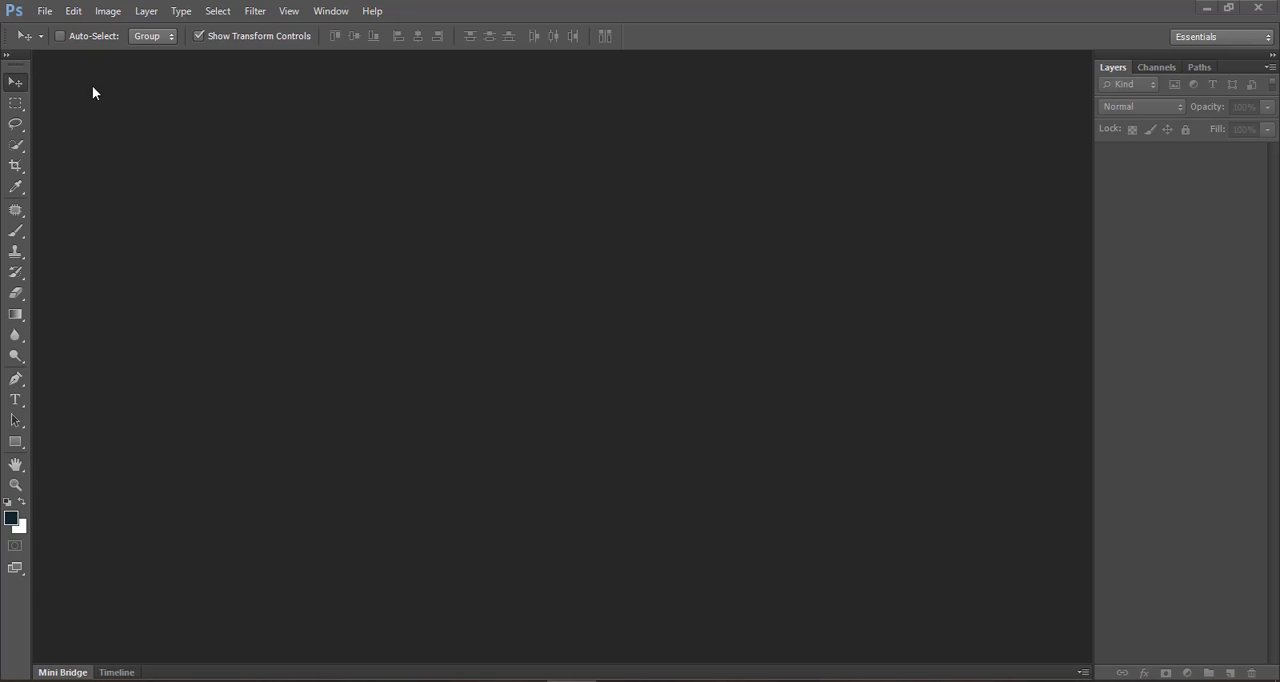
pyautogui.click(43, 14)
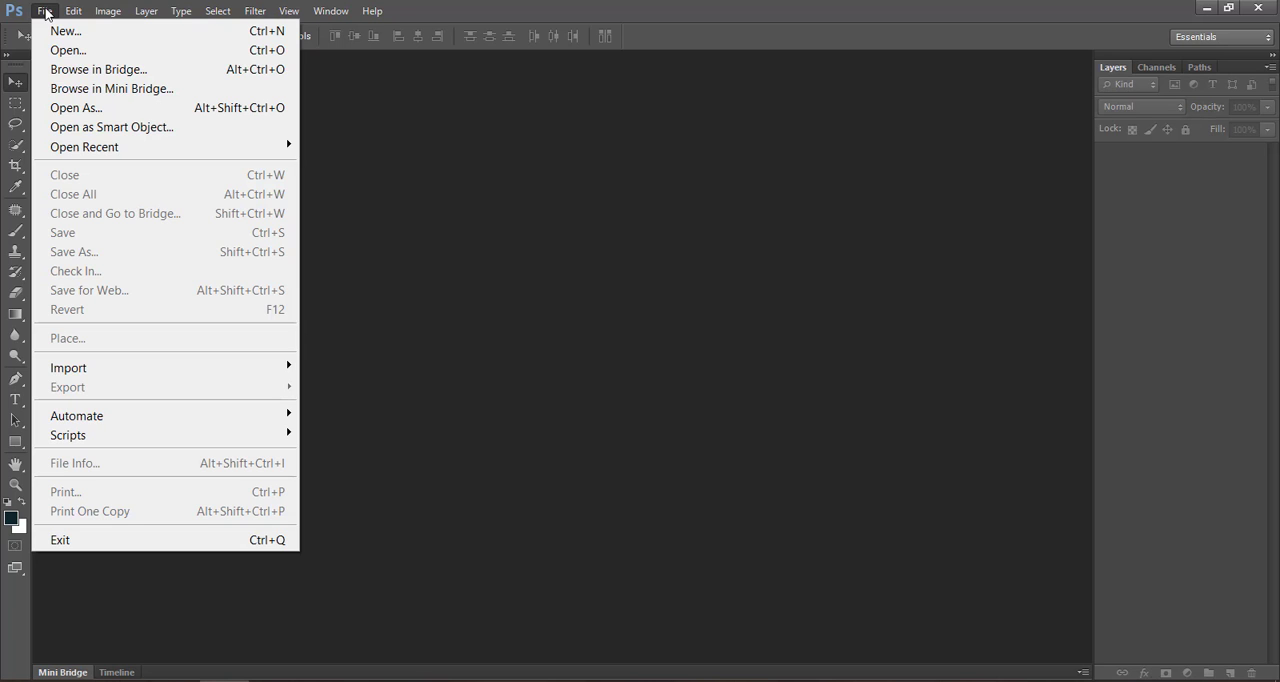
pyautogui.moveTo(73, 11)
pyautogui.click(67, 35)
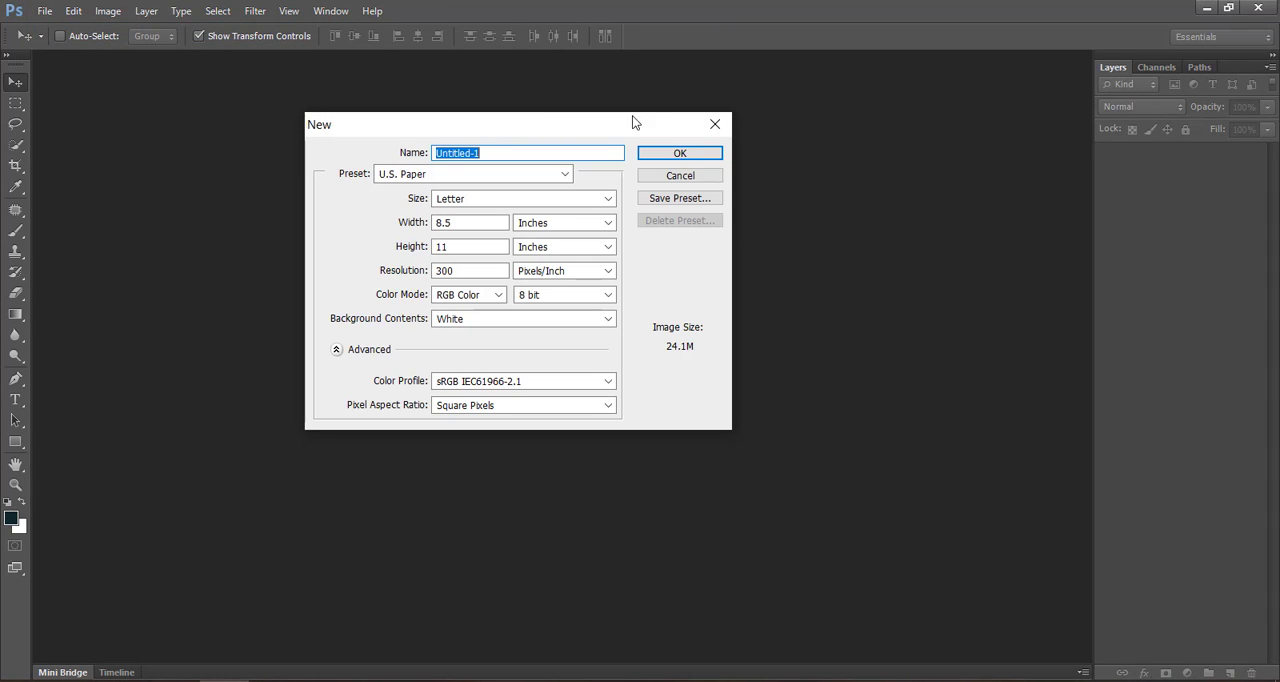
pyautogui.click(666, 176)
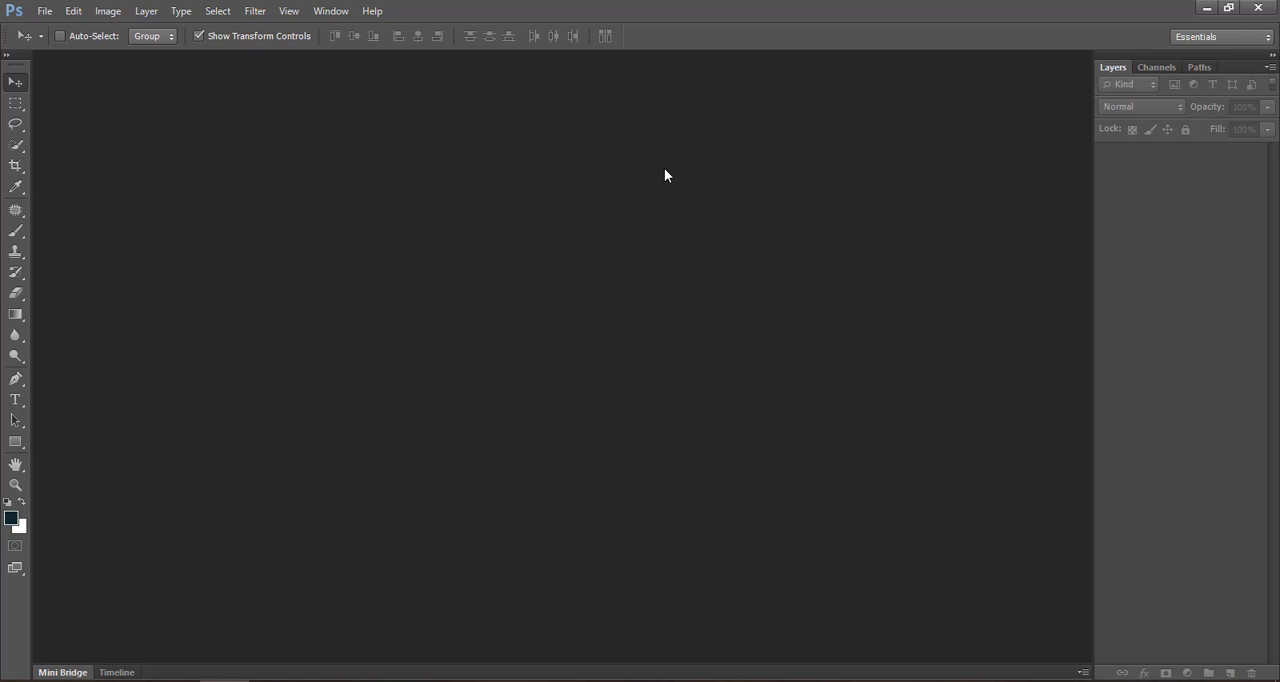
# - Start a new document and name it "My First work"
pyautogui.hotkey('ctrl', 'n')
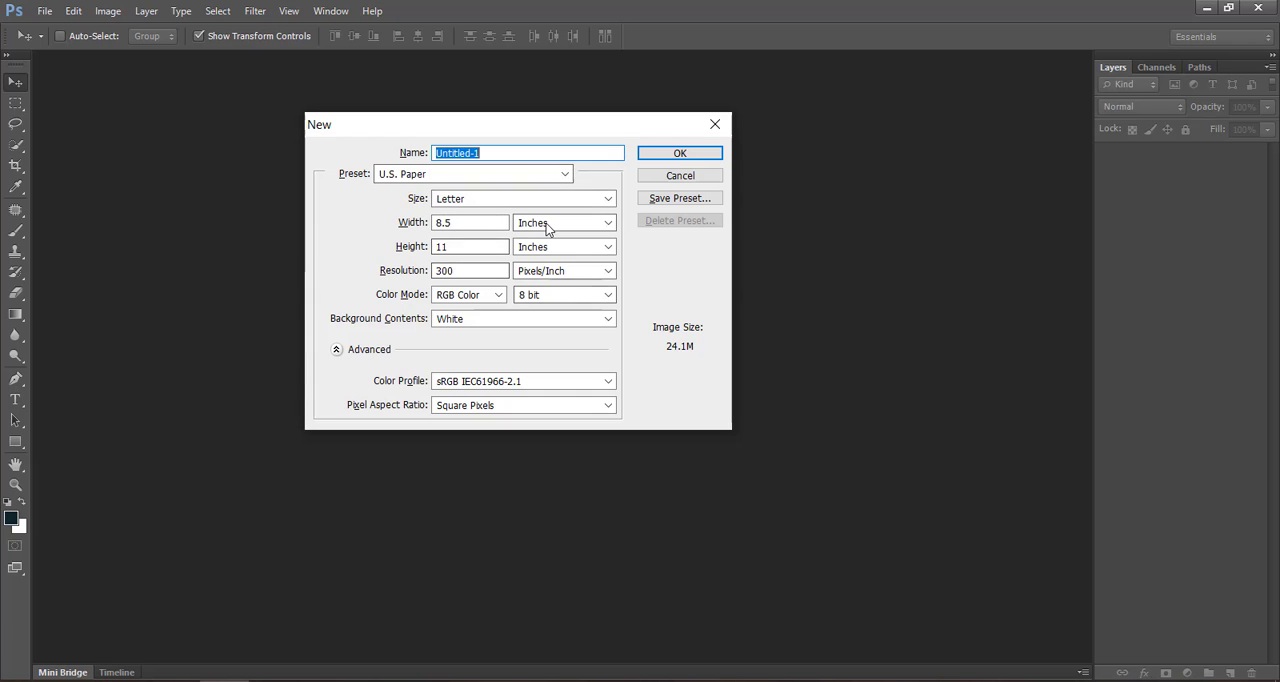
pyautogui.moveTo(547, 123); pyautogui.dragTo(657, 229)
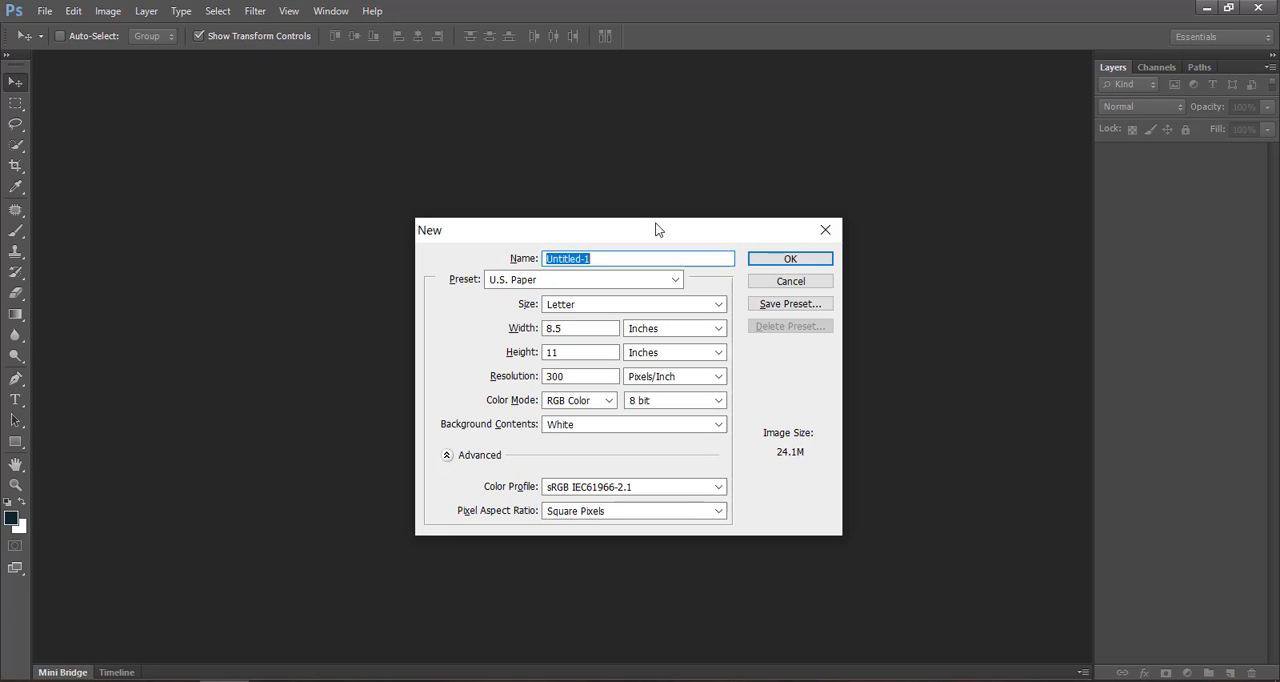
pyautogui.moveTo(644, 230); pyautogui.dragTo(599, 127)
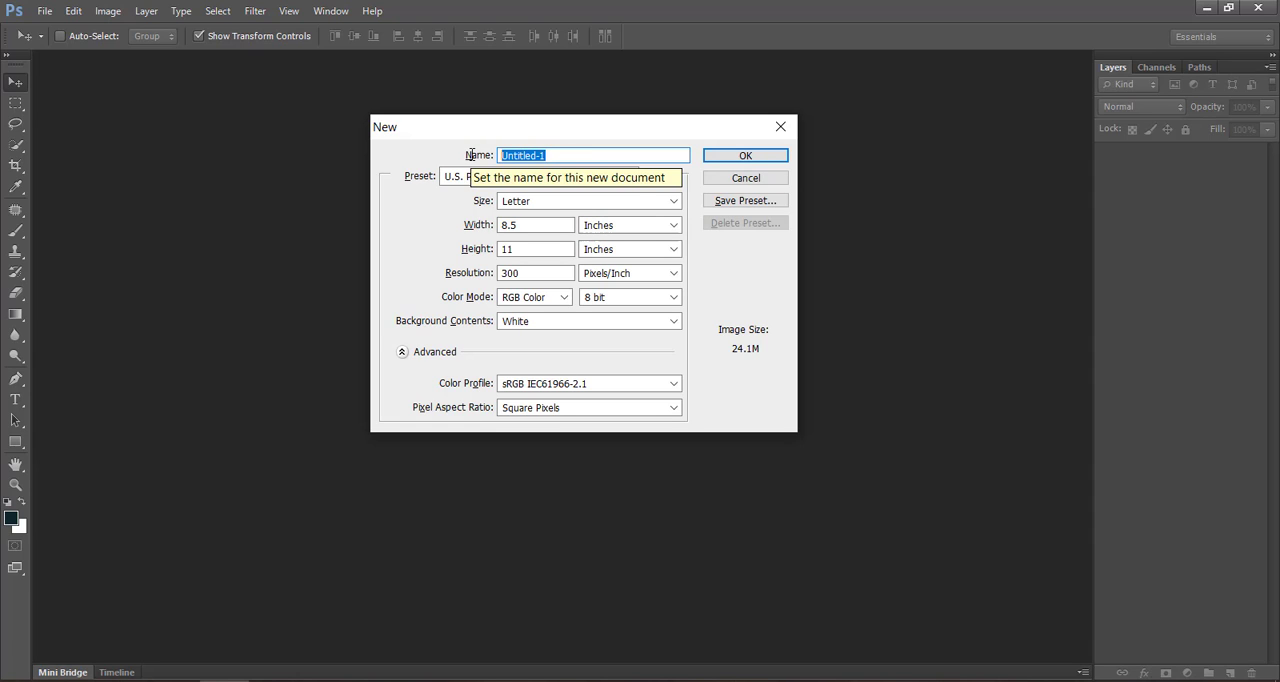
pyautogui.write('M')
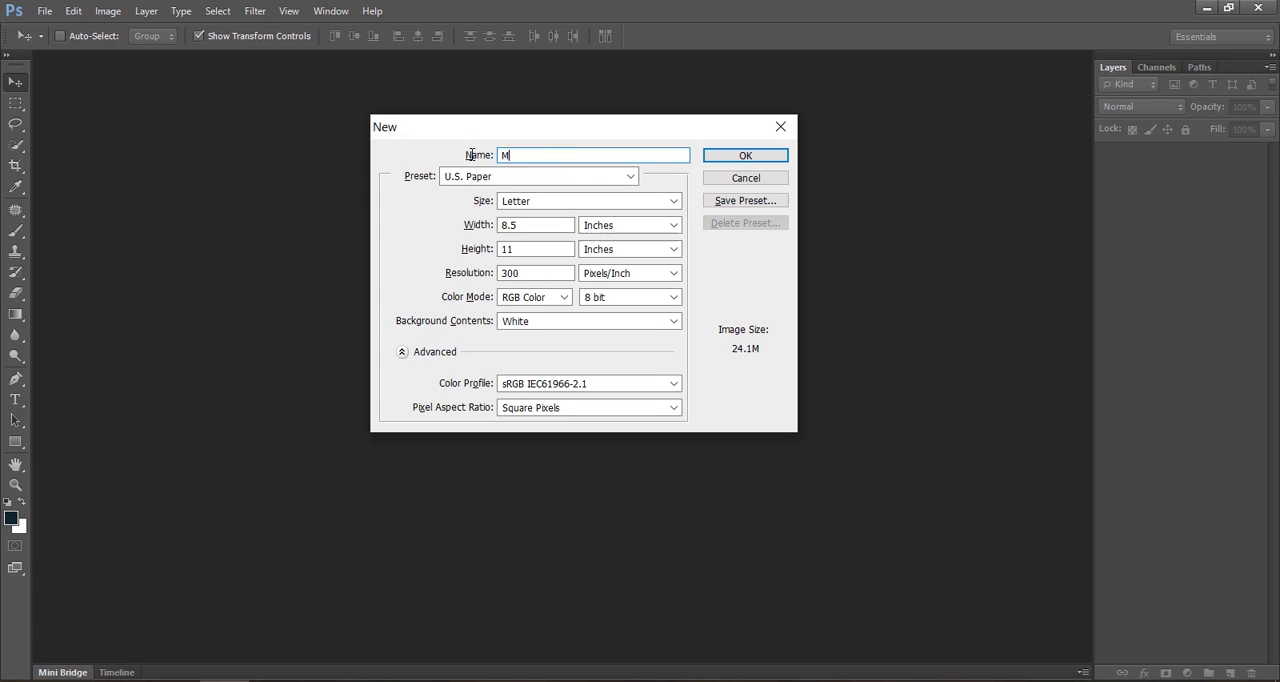
pyautogui.write('y First work')
# - Try the U.S. Paper preset with the Legal size and the Tabloid size
pyautogui.click(474, 178)
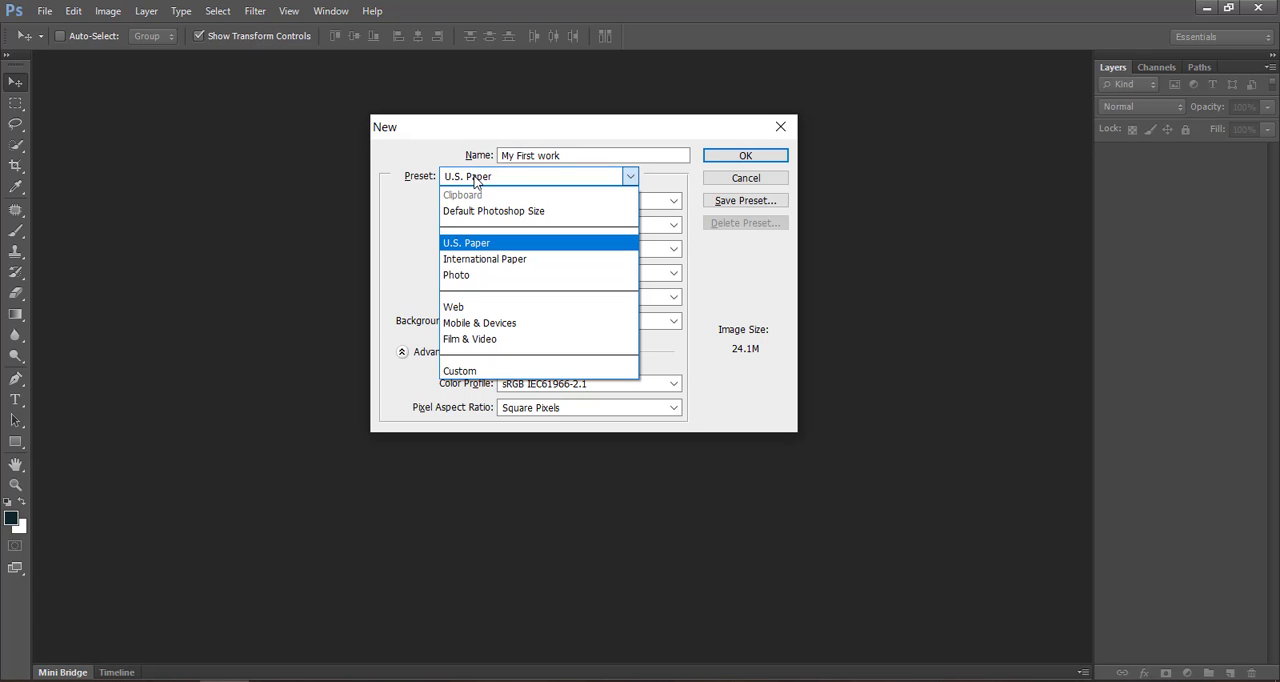
pyautogui.click(502, 245)
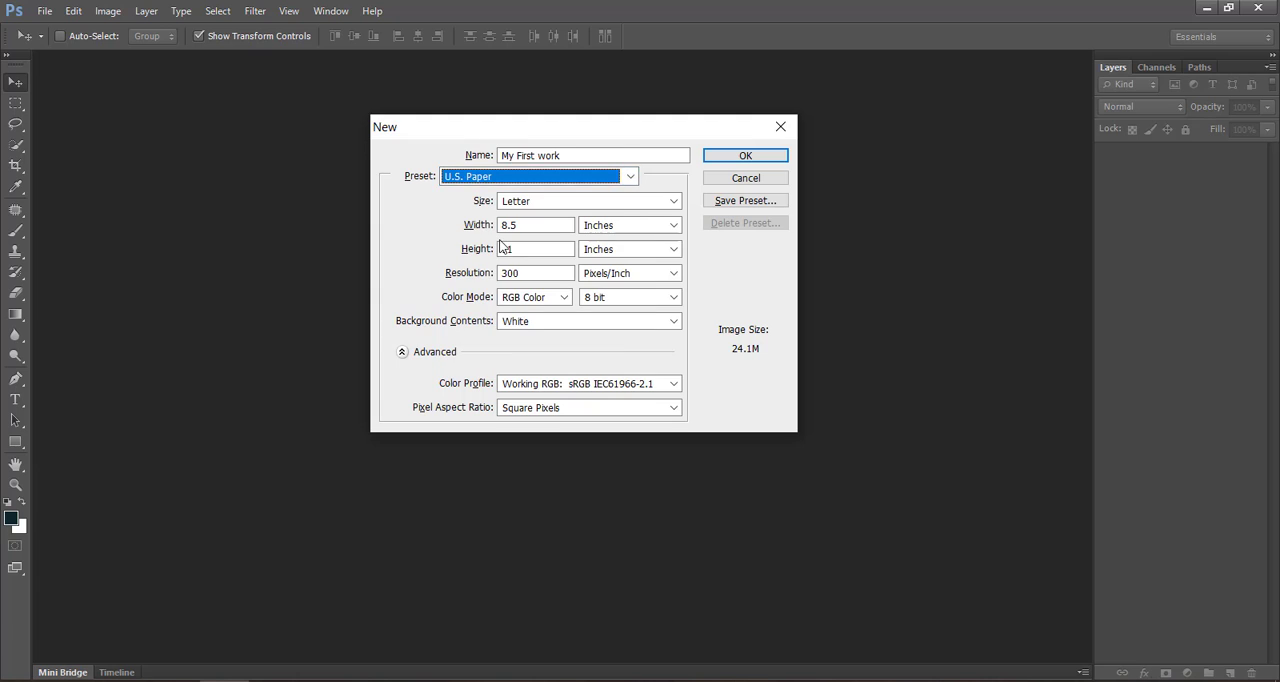
pyautogui.click(549, 200)
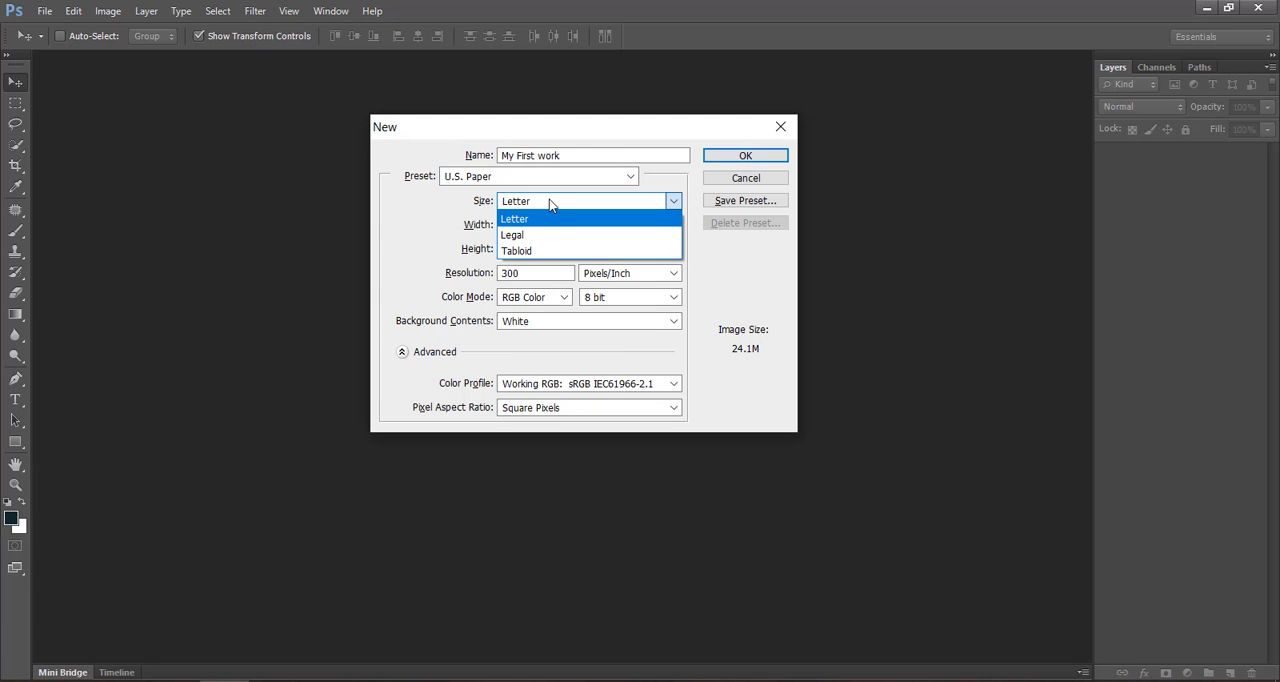
pyautogui.click(551, 235)
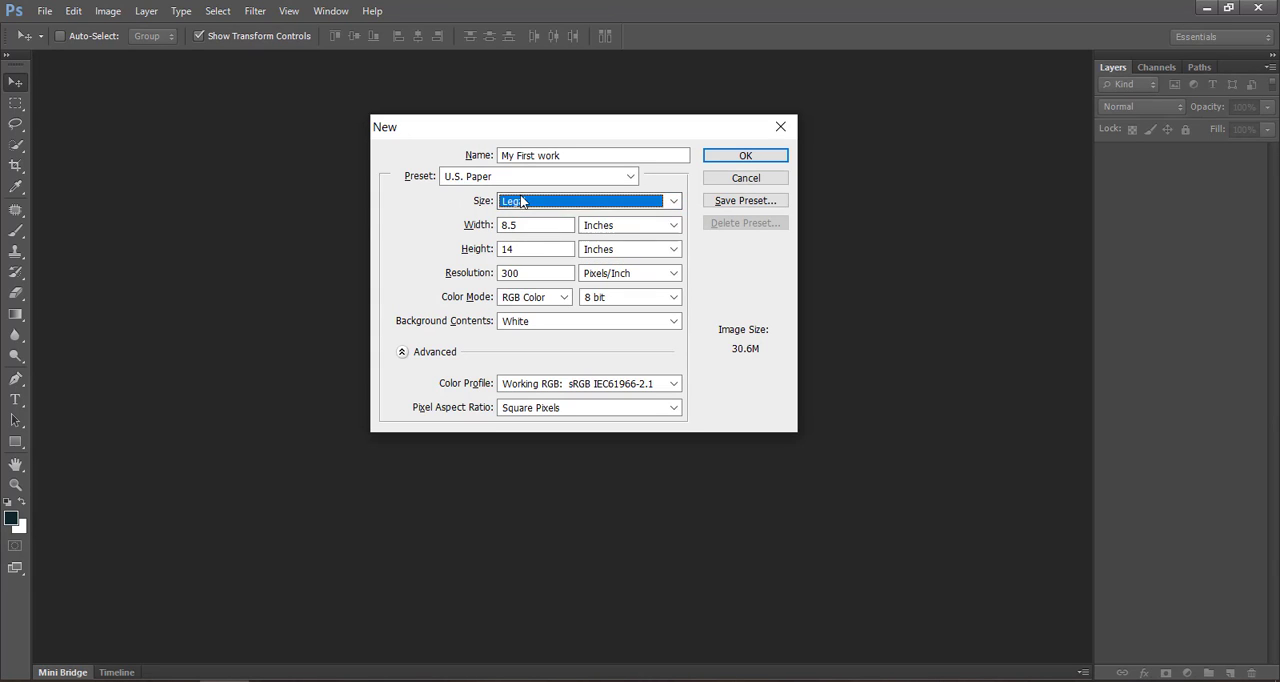
pyautogui.click(520, 200)
pyautogui.click(528, 251)
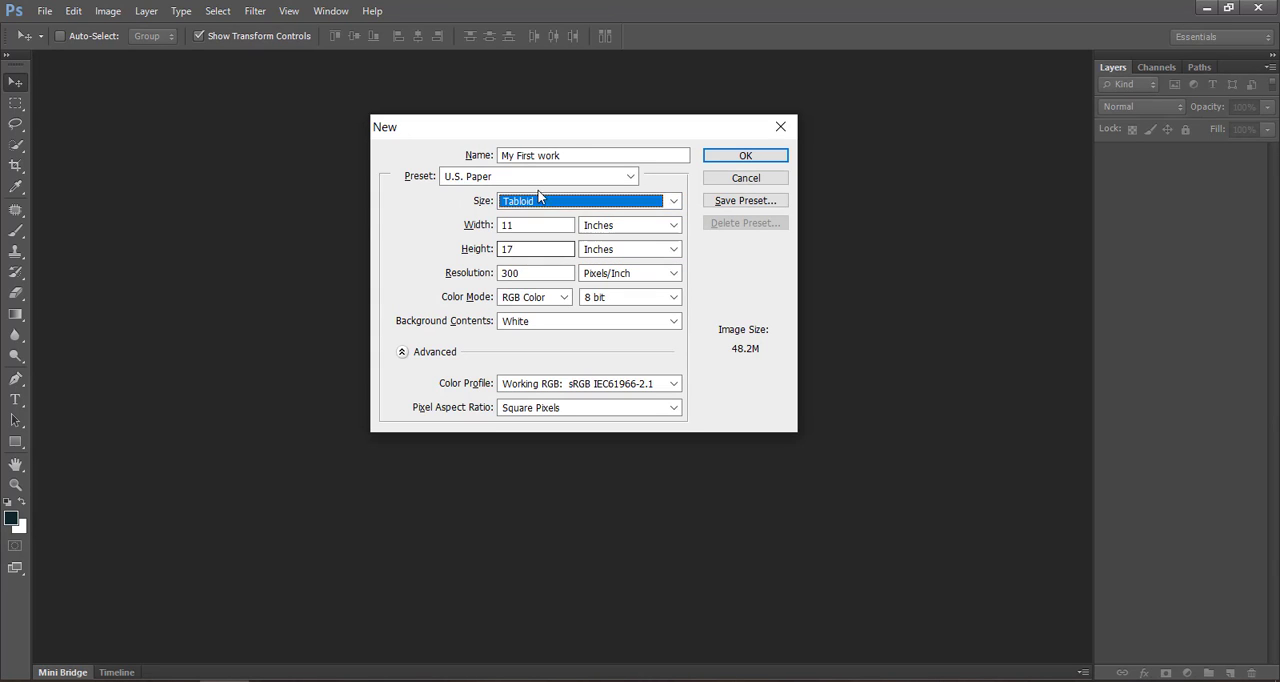
# - Try the International Paper preset and look through its paper sizes
pyautogui.click(463, 178)
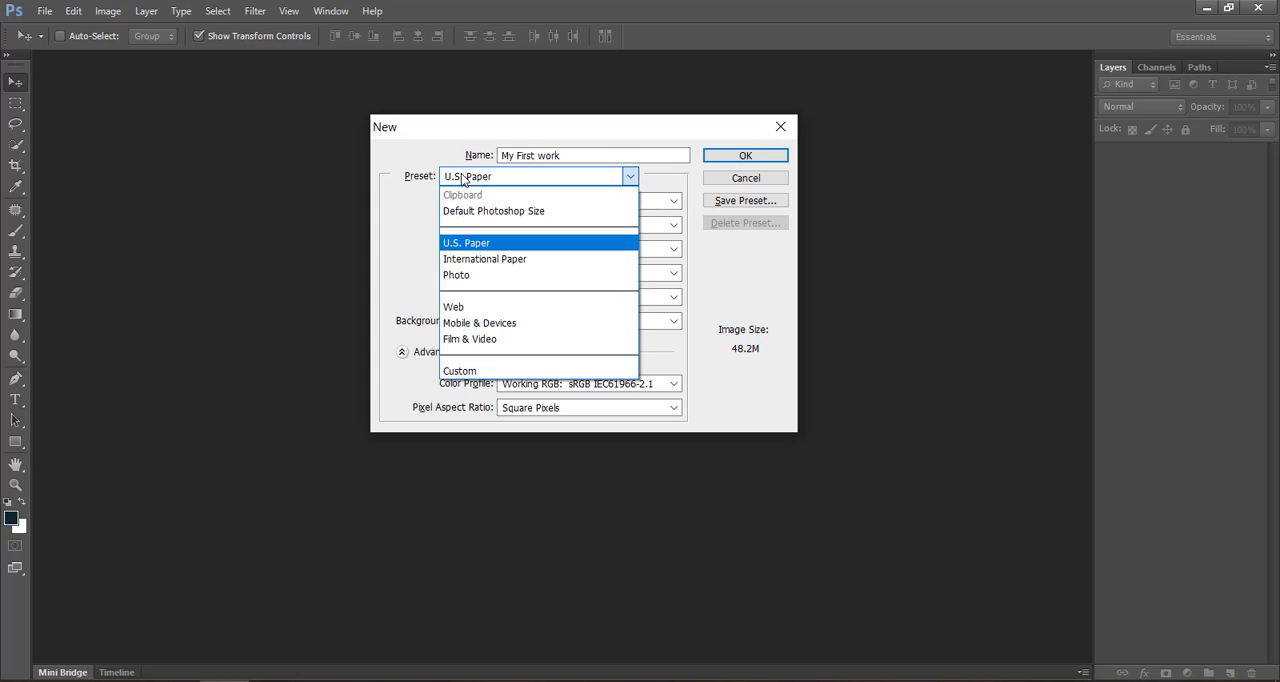
pyautogui.click(500, 258)
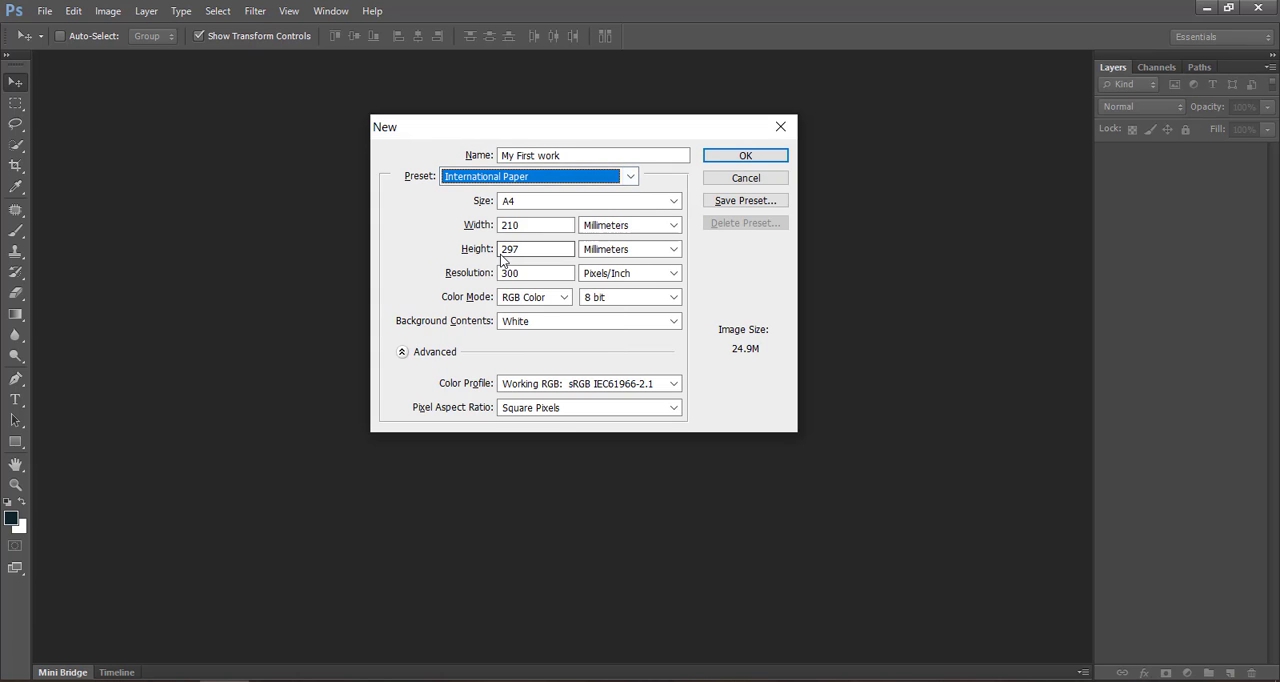
pyautogui.click(537, 204)
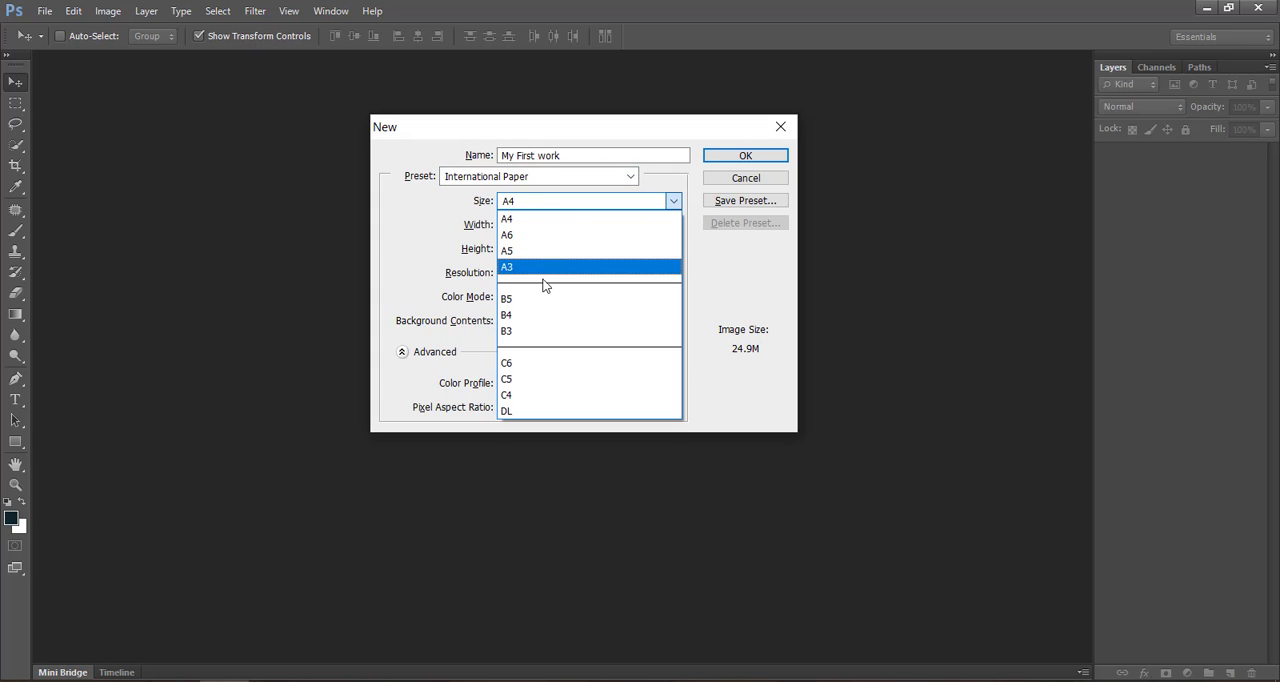
pyautogui.click(473, 180)
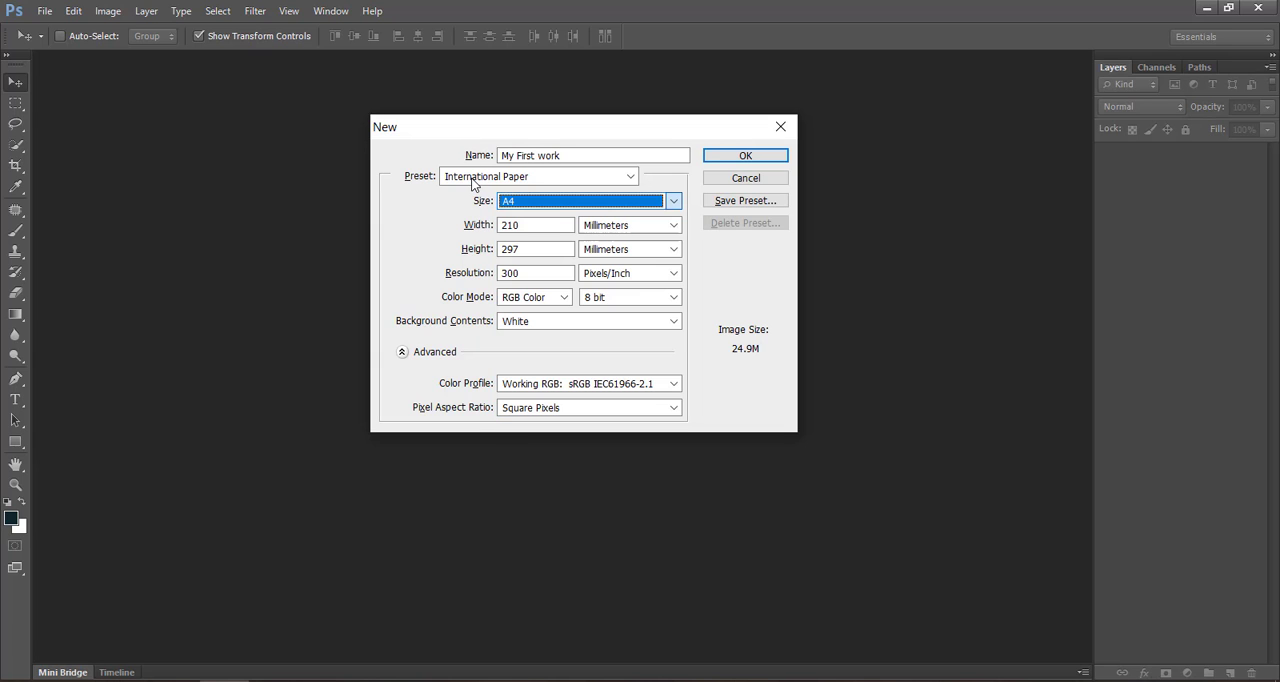
# - Try the Photo preset and the Film & Video preset for the new document
pyautogui.click(473, 182)
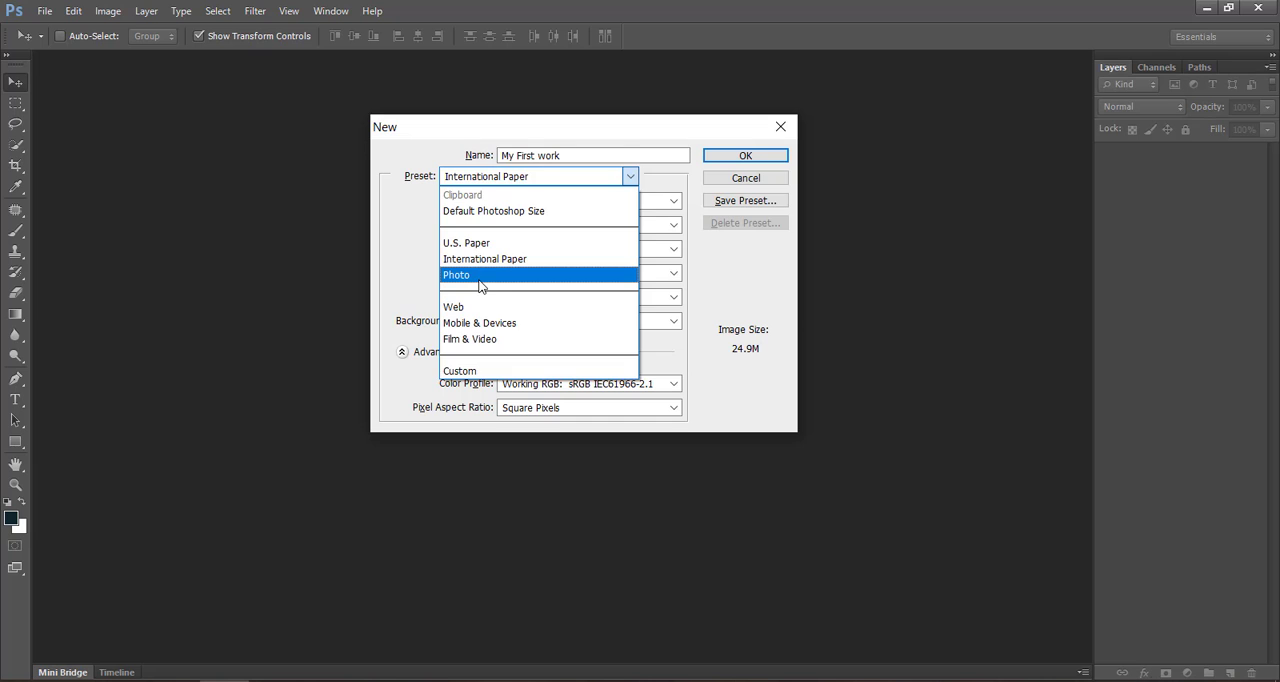
pyautogui.click(480, 276)
pyautogui.click(500, 178)
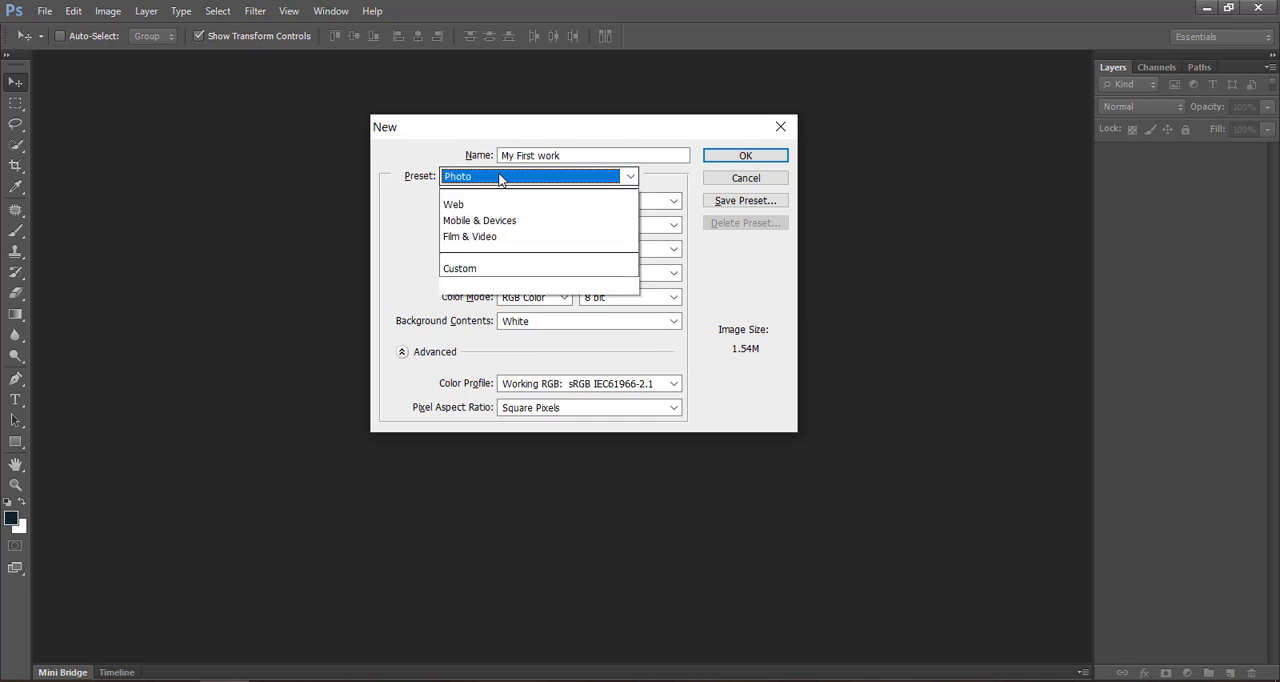
pyautogui.click(496, 342)
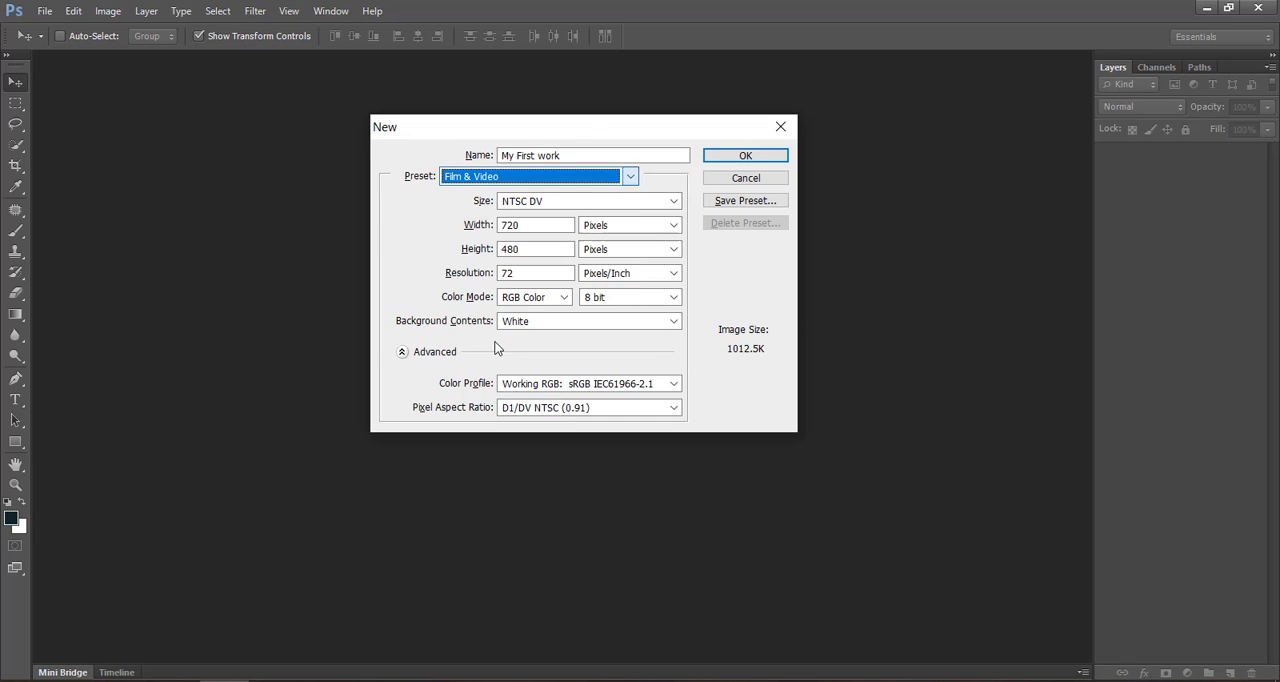
# - Try the Custom preset with the width measured in pixels
pyautogui.click(473, 176)
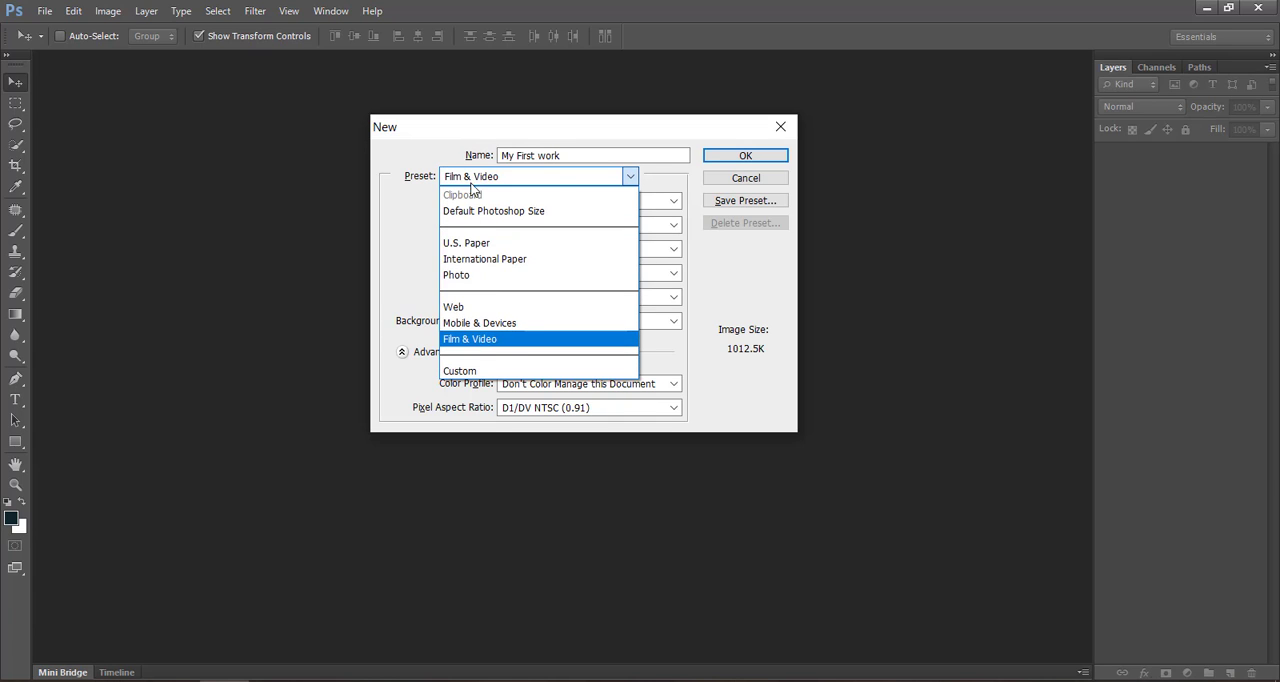
pyautogui.click(494, 373)
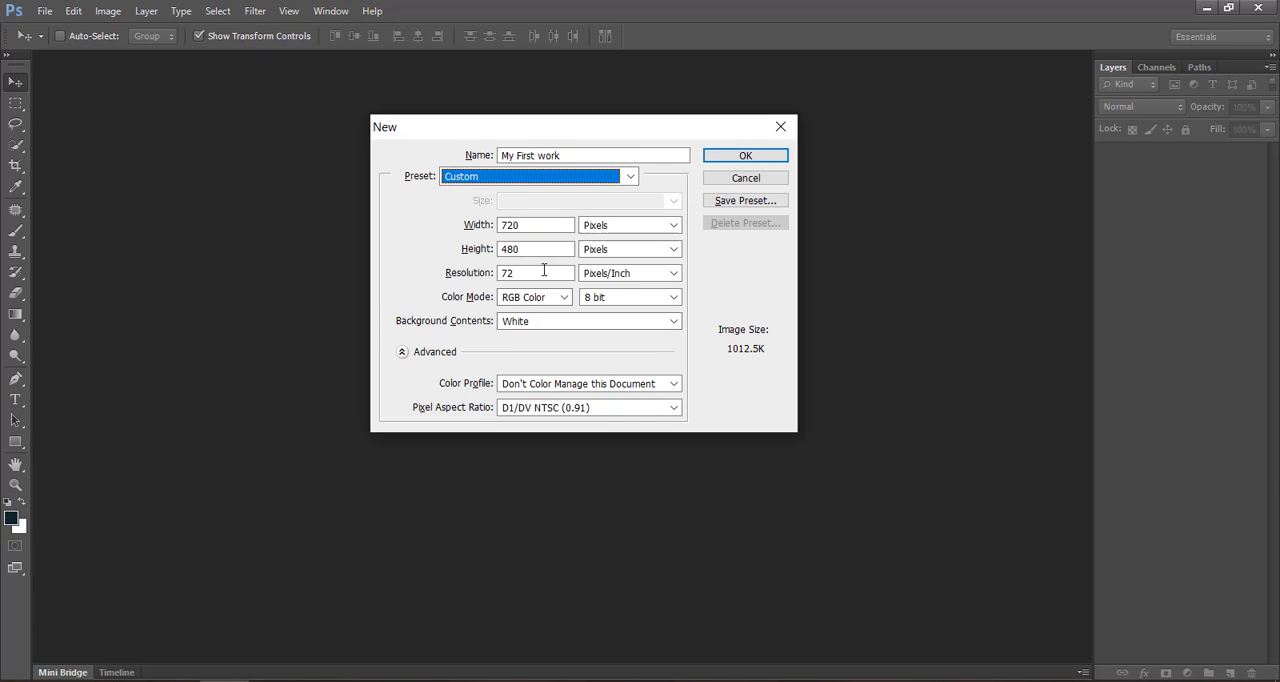
pyautogui.click(546, 228)
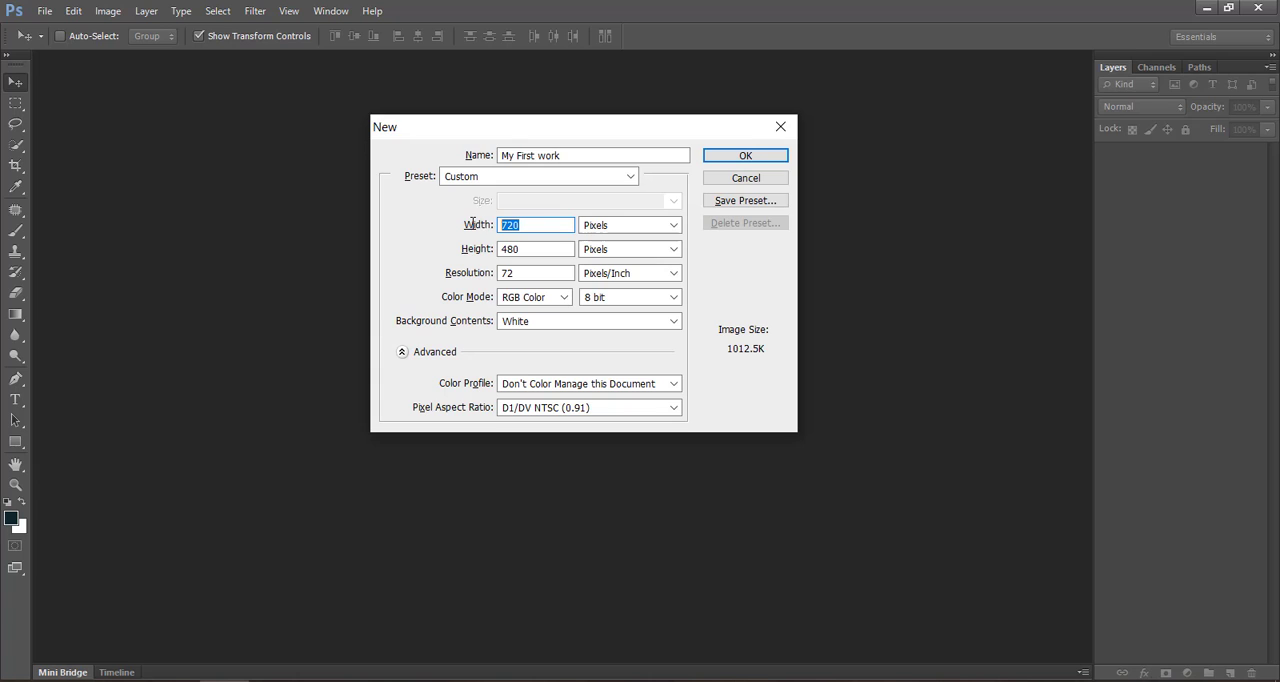
pyautogui.click(604, 224)
pyautogui.click(608, 245)
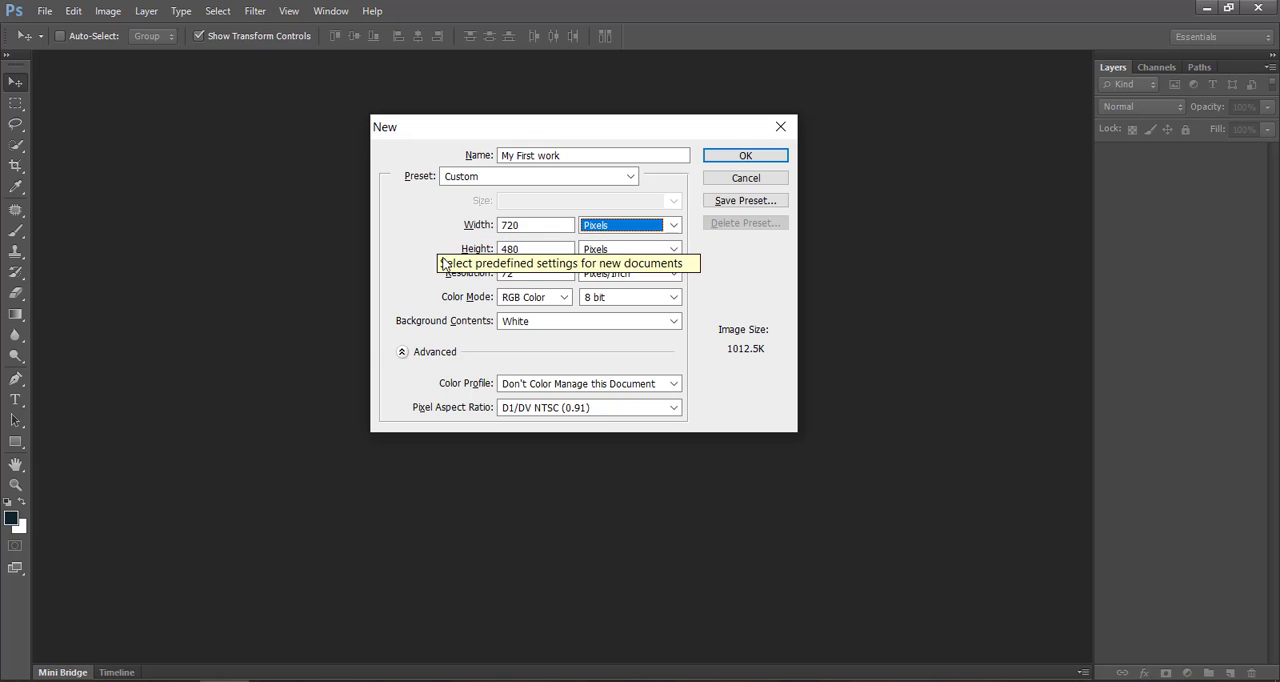
# - Set the document preset to U.S. Paper with the Letter size
pyautogui.click(480, 178)
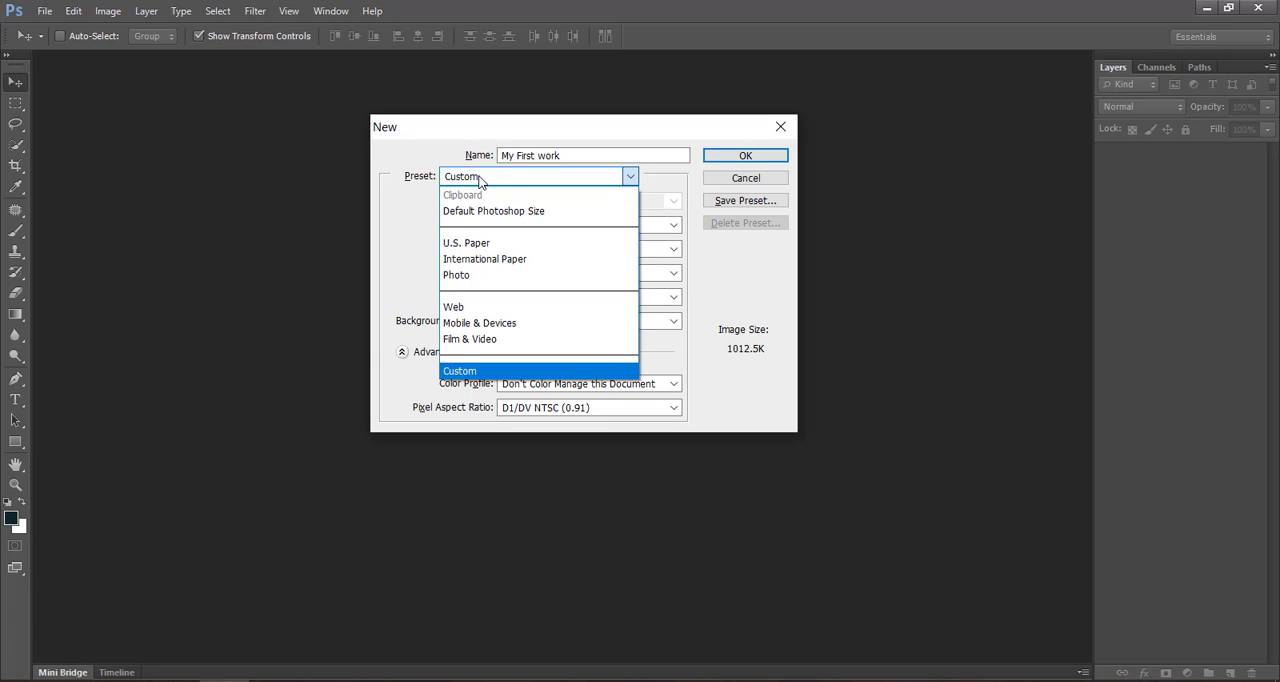
pyautogui.click(487, 242)
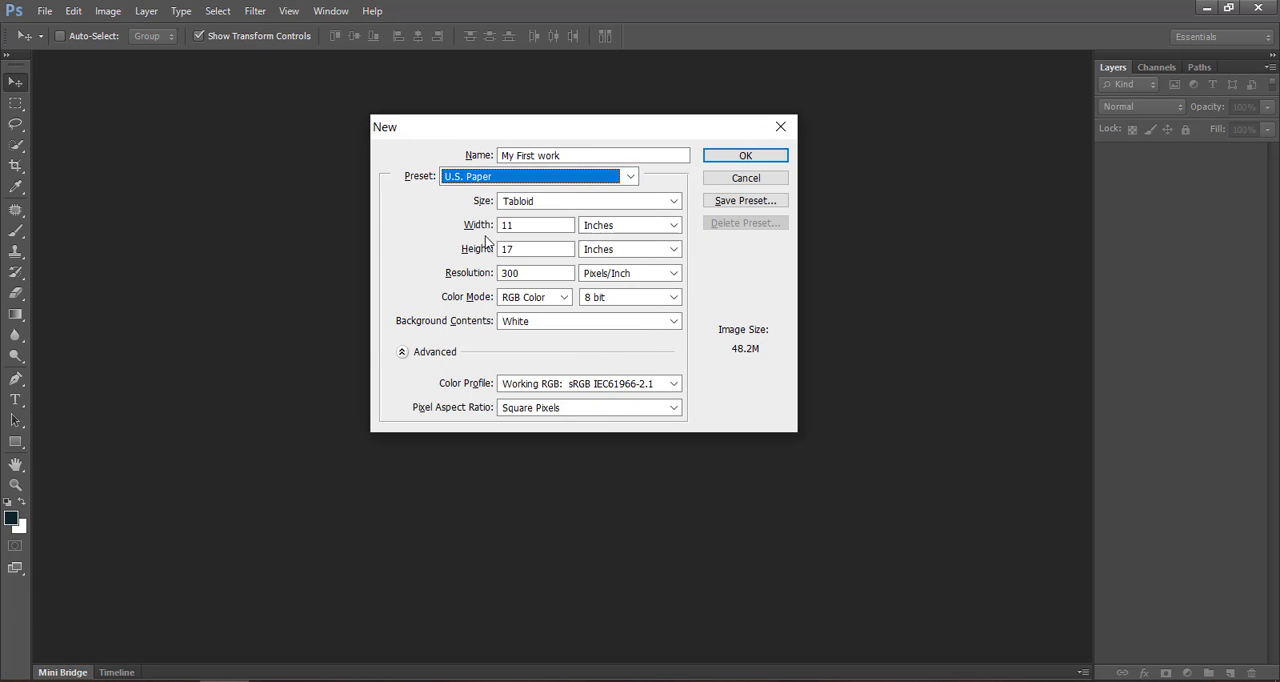
pyautogui.click(531, 205)
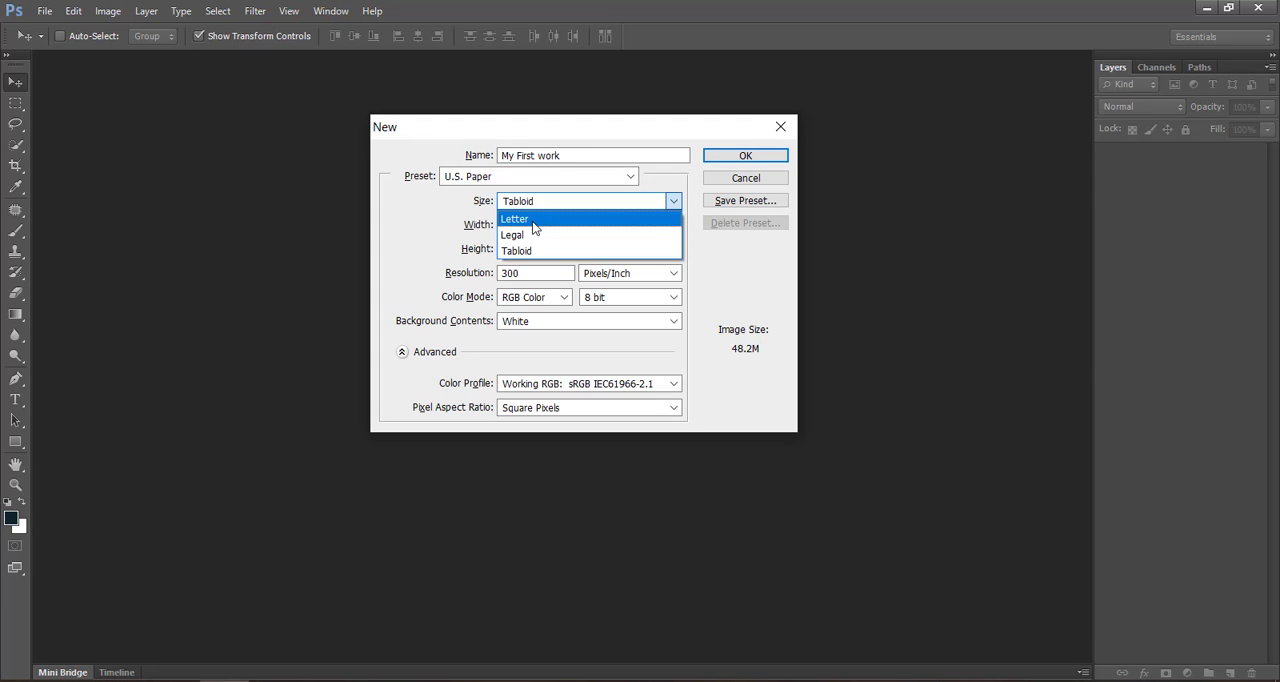
pyautogui.click(532, 220)
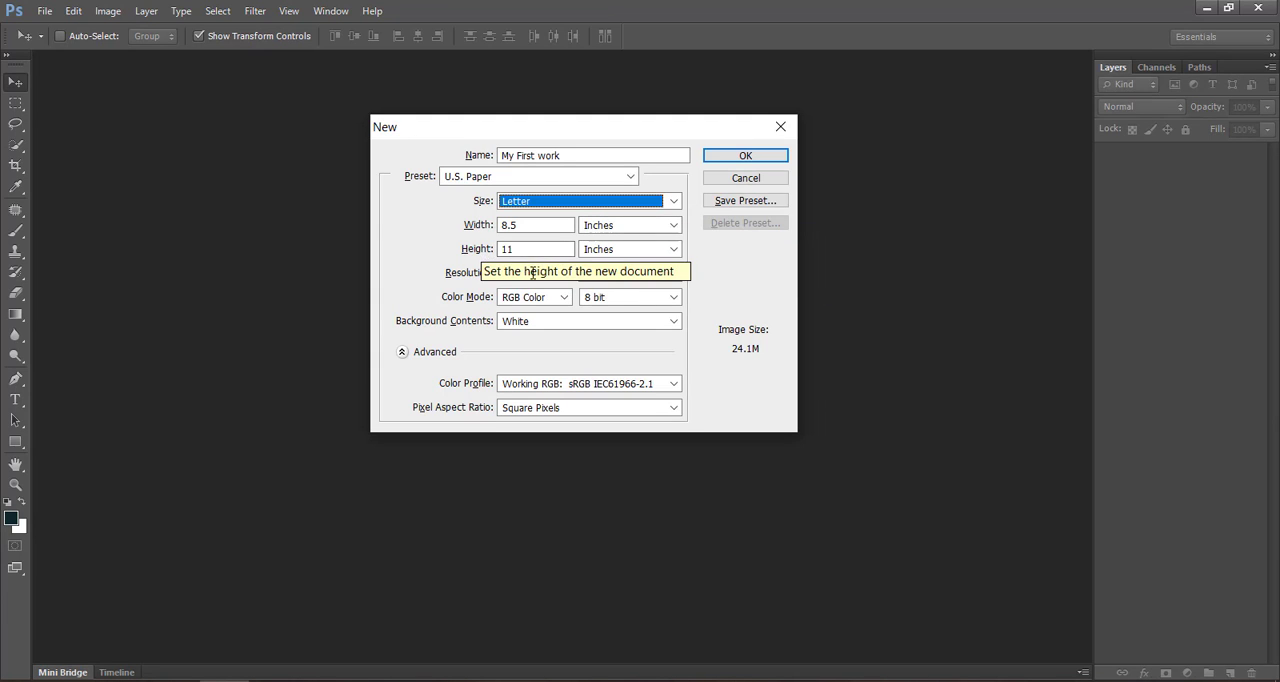
# - Choose RGB Color as the new document's color mode
pyautogui.click(460, 273)
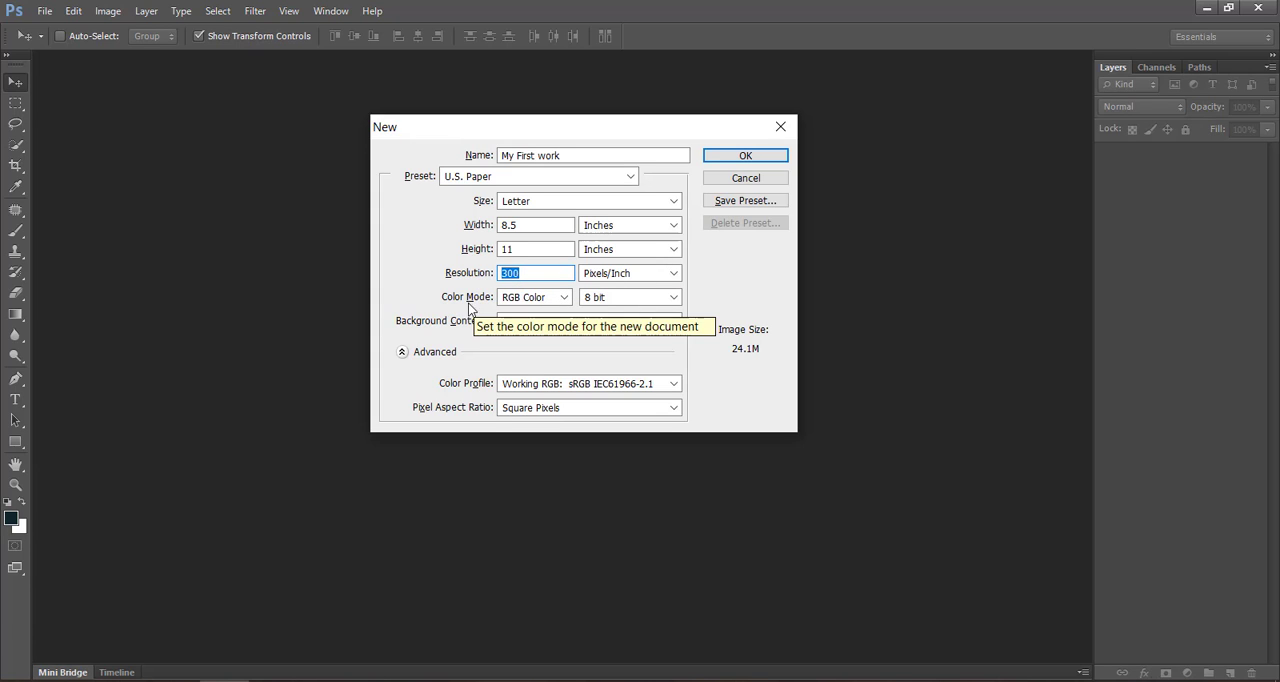
pyautogui.click(522, 300)
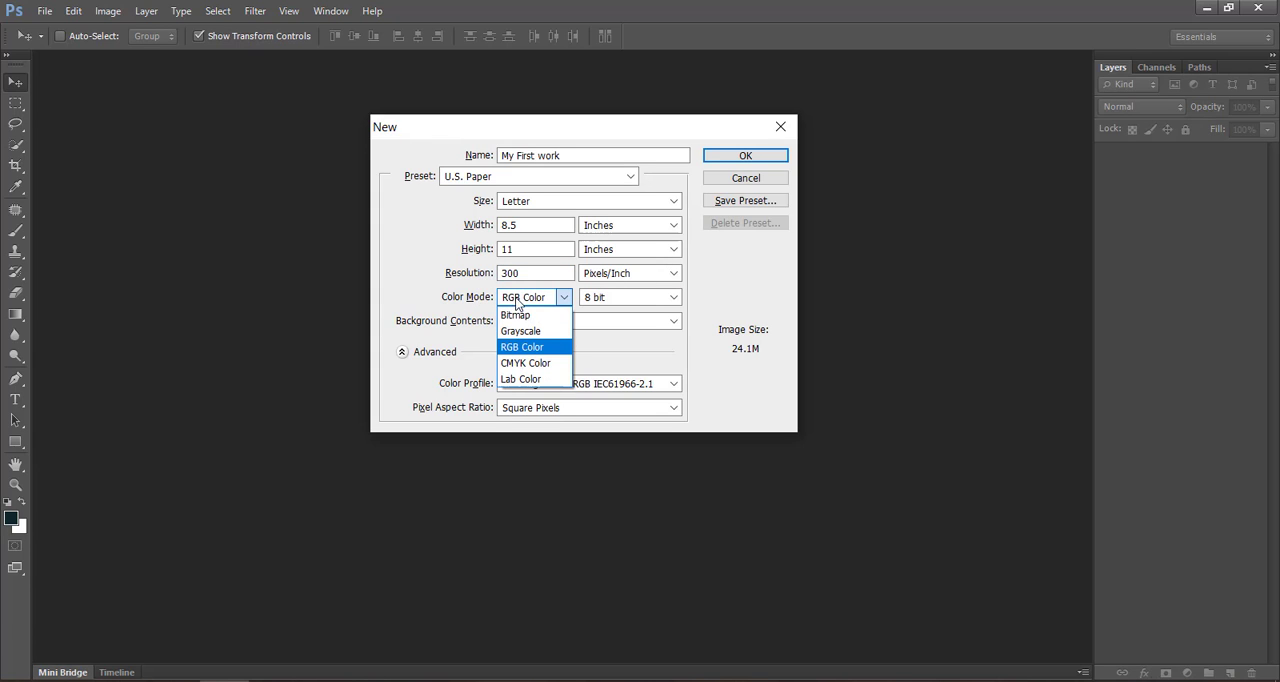
pyautogui.click(525, 347)
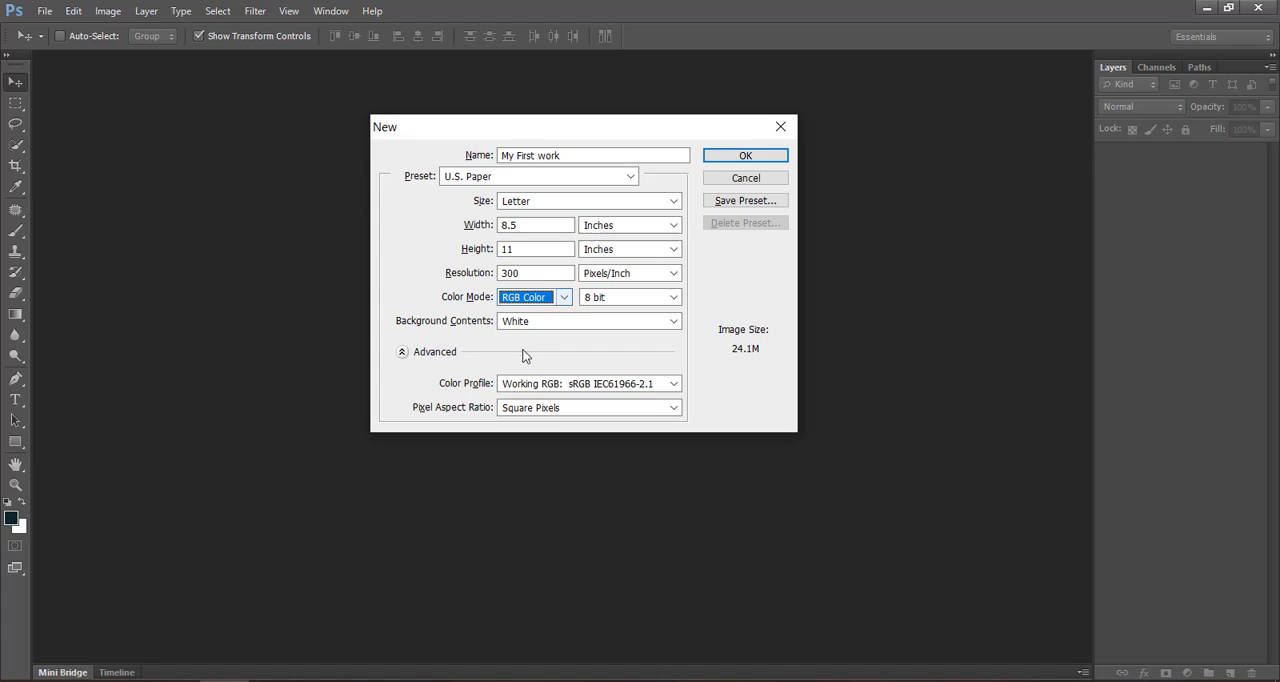
# - Try a color depth of 32 bit and return it to 8 bit
pyautogui.click(620, 297)
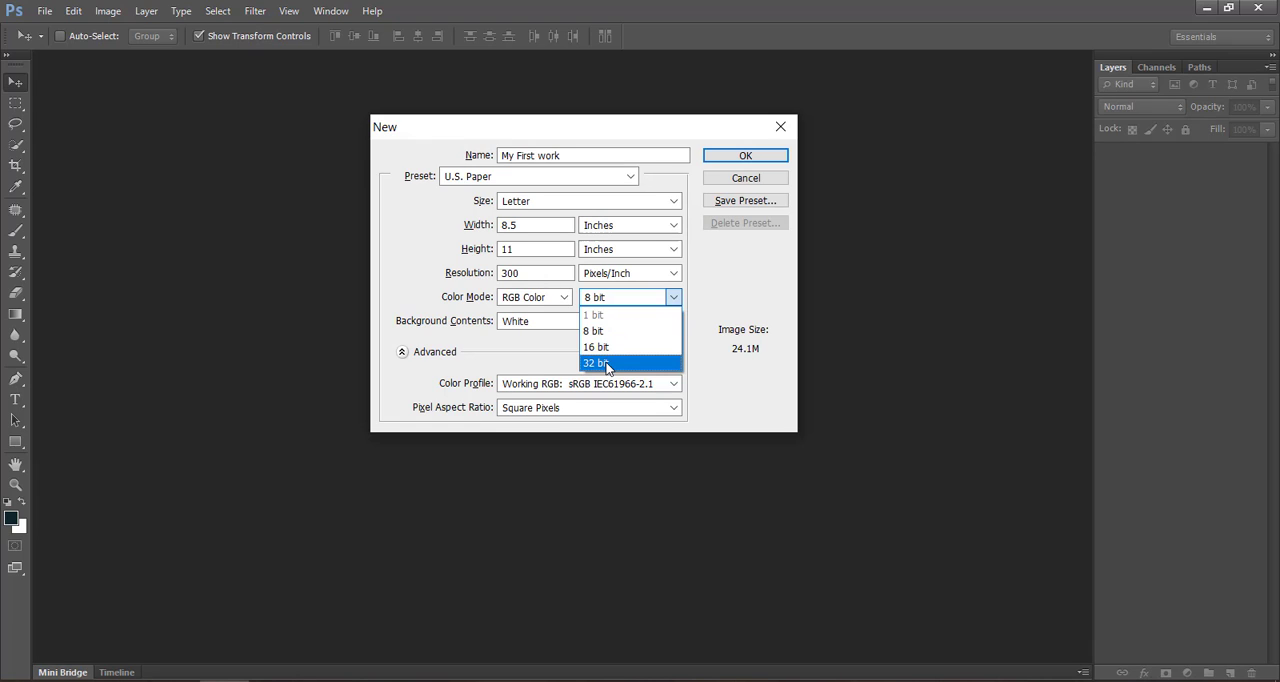
pyautogui.click(606, 364)
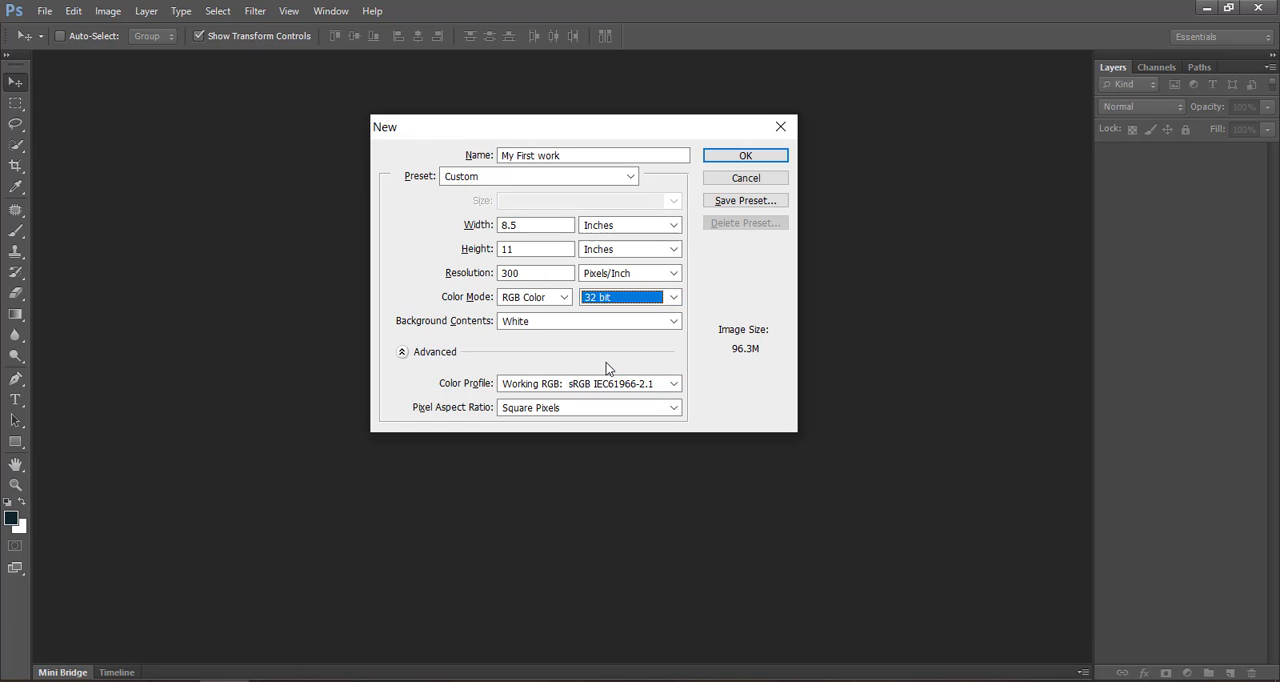
pyautogui.click(607, 305)
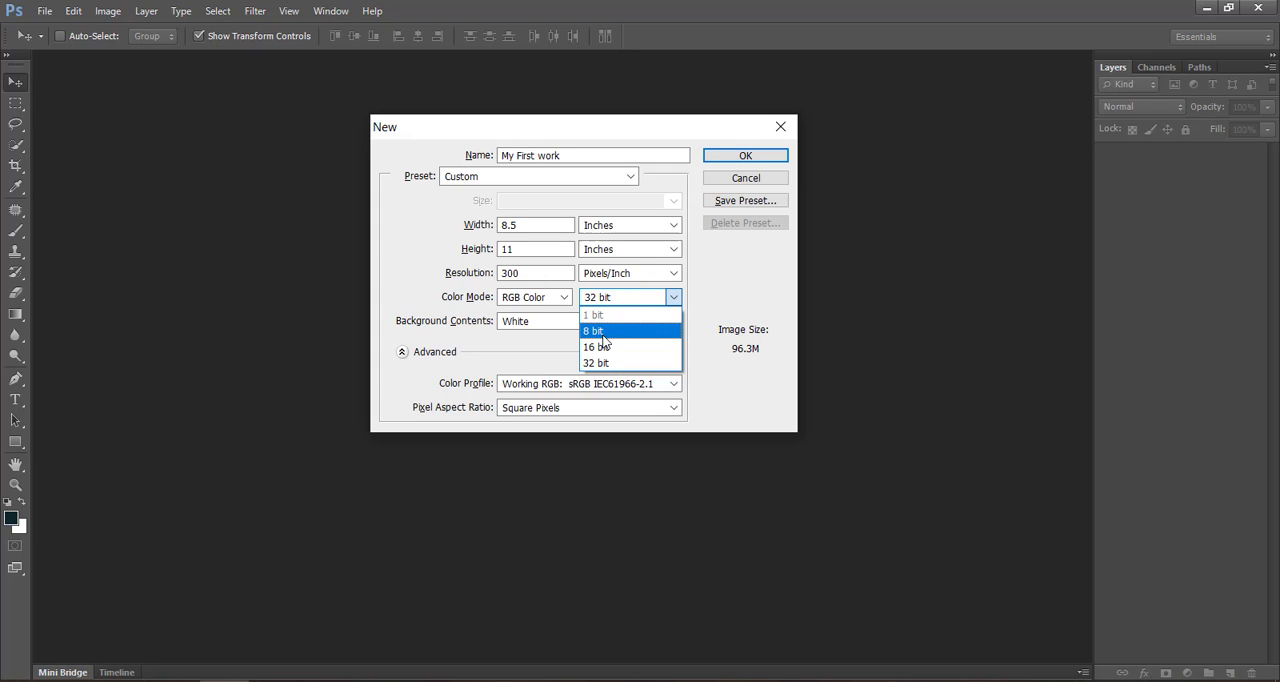
pyautogui.click(600, 331)
pyautogui.click(425, 297)
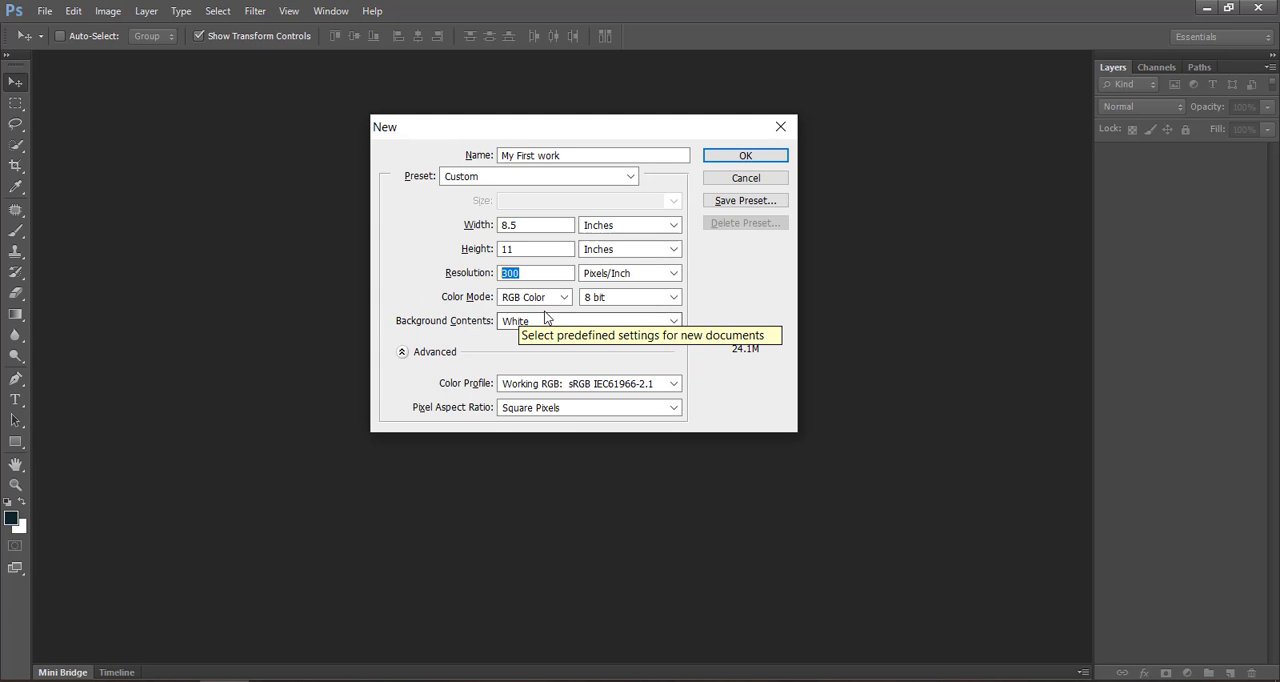
# - Try Background Color and Transparent as the new document's background contents
pyautogui.click(543, 320)
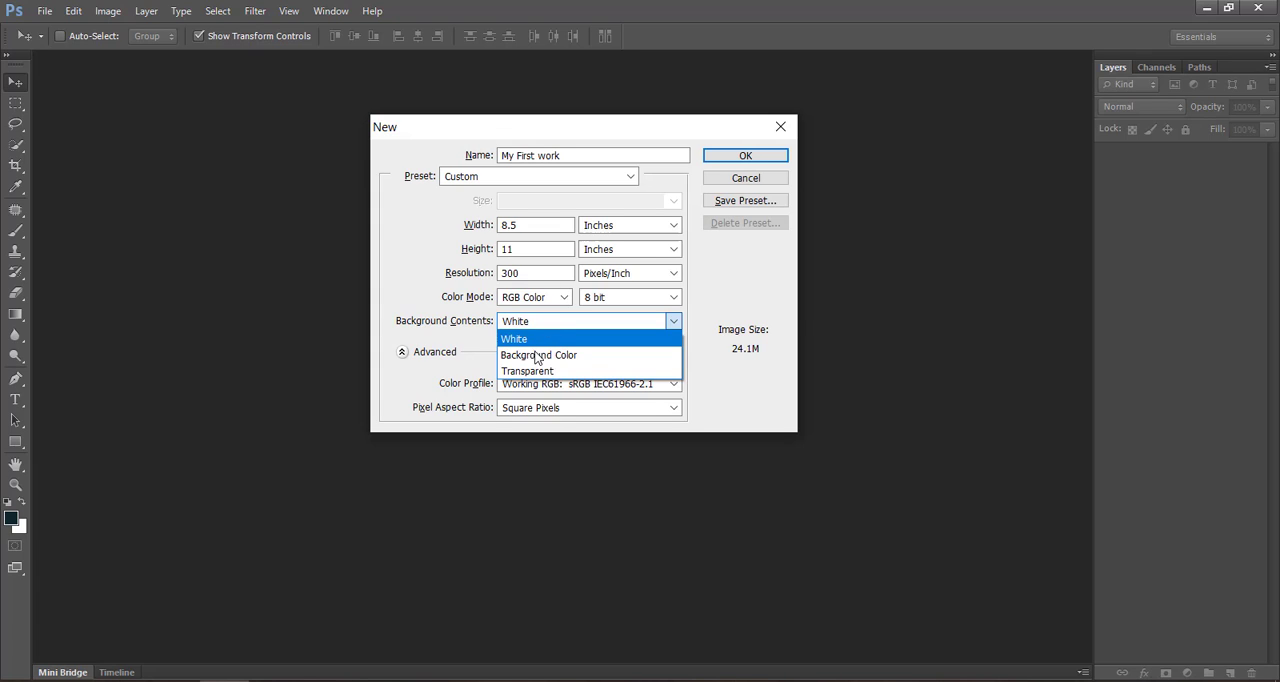
pyautogui.click(537, 356)
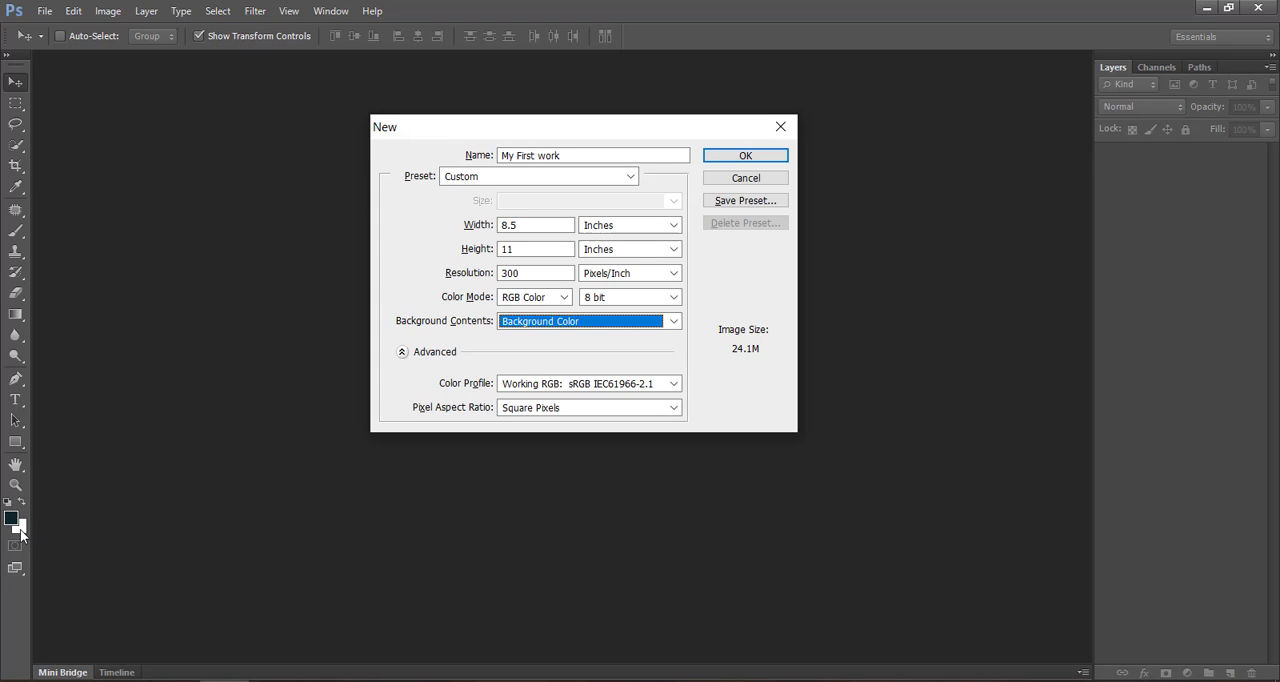
pyautogui.click(518, 326)
pyautogui.click(519, 327)
pyautogui.click(544, 324)
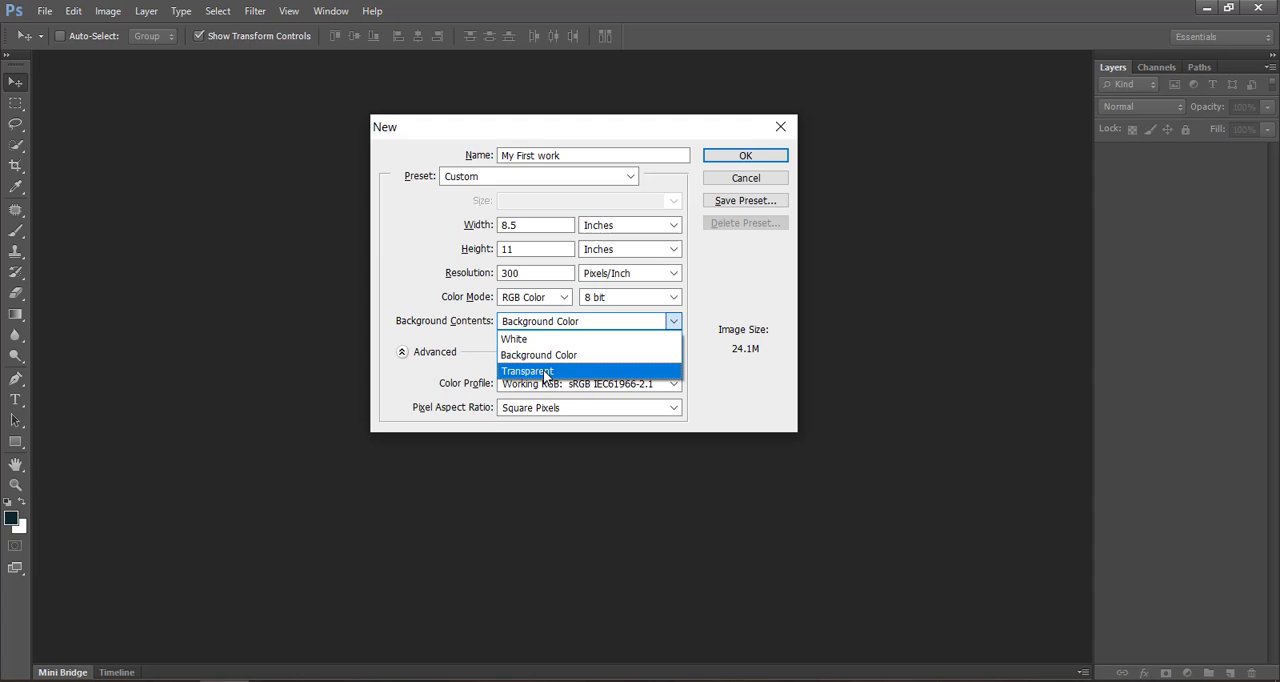
pyautogui.click(544, 373)
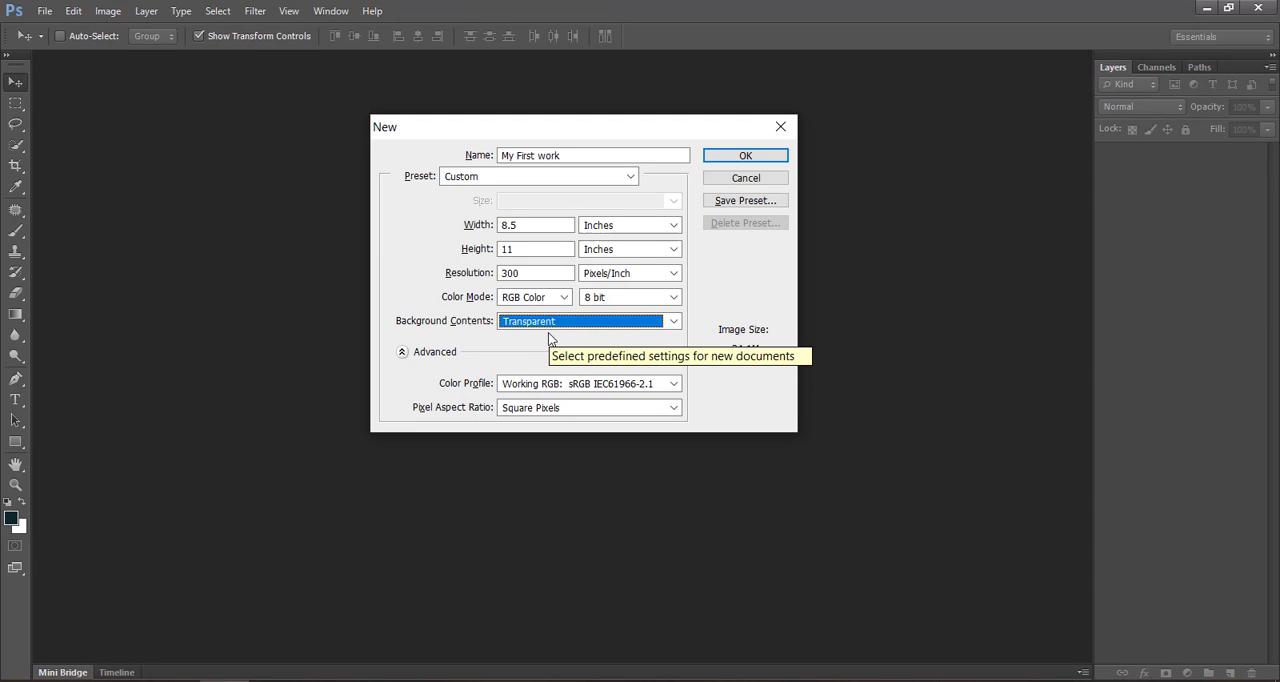
# - Set the background contents to White, create the document and hide its rulers
pyautogui.click(548, 324)
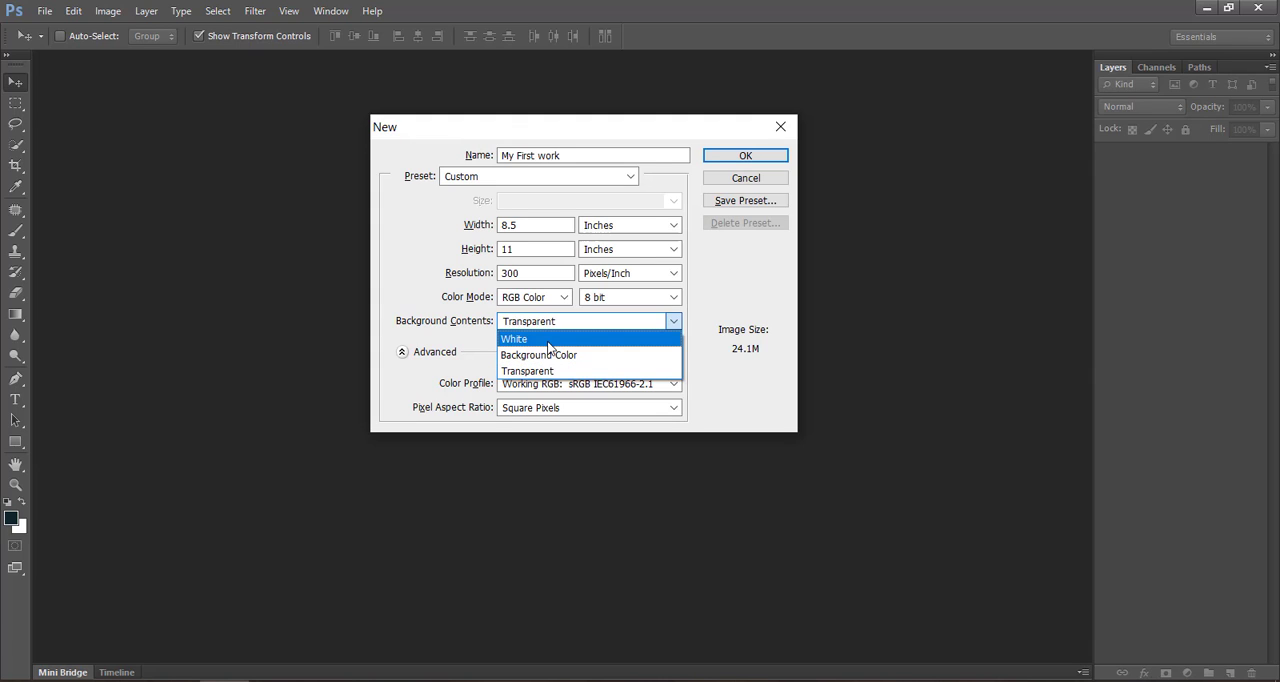
pyautogui.click(548, 343)
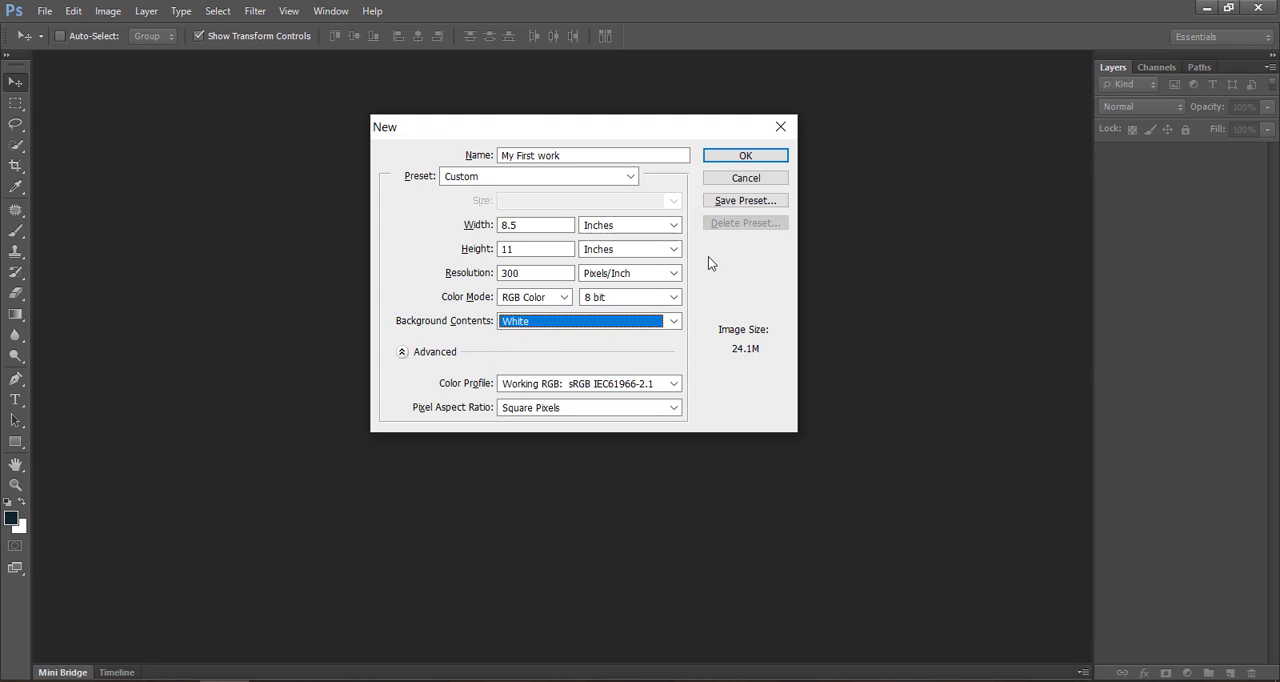
pyautogui.click(735, 157)
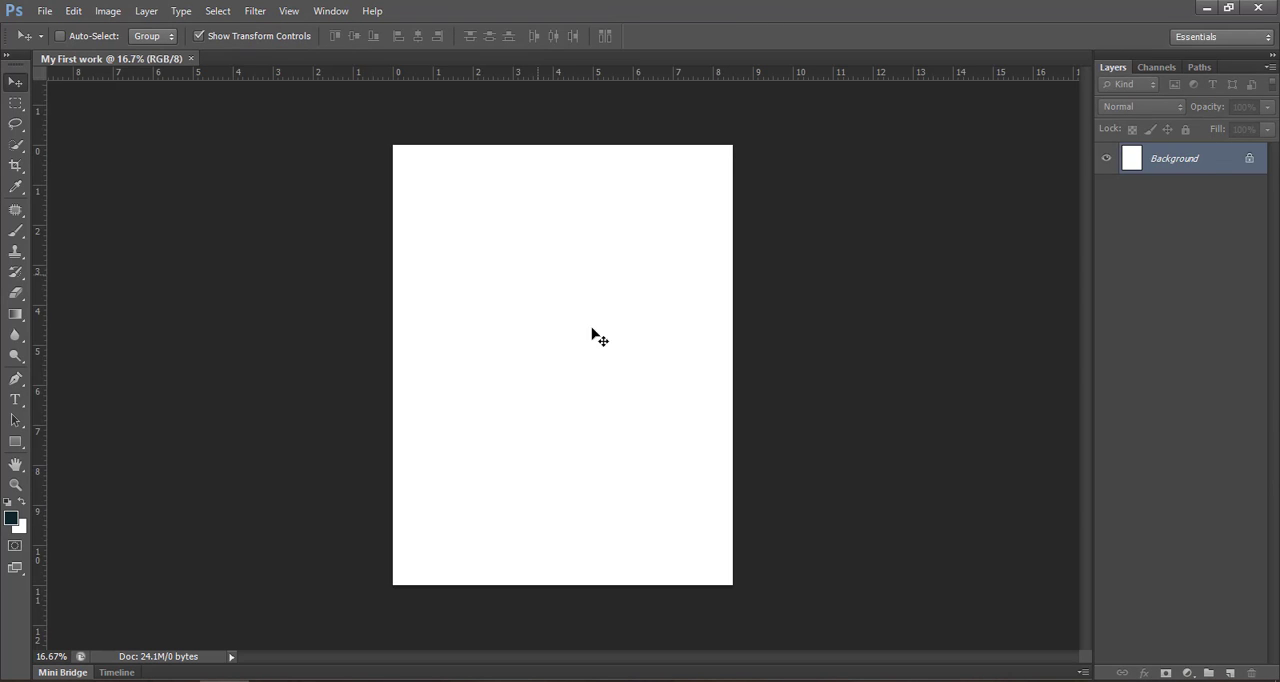
pyautogui.hotkey('ctrl', 'r')
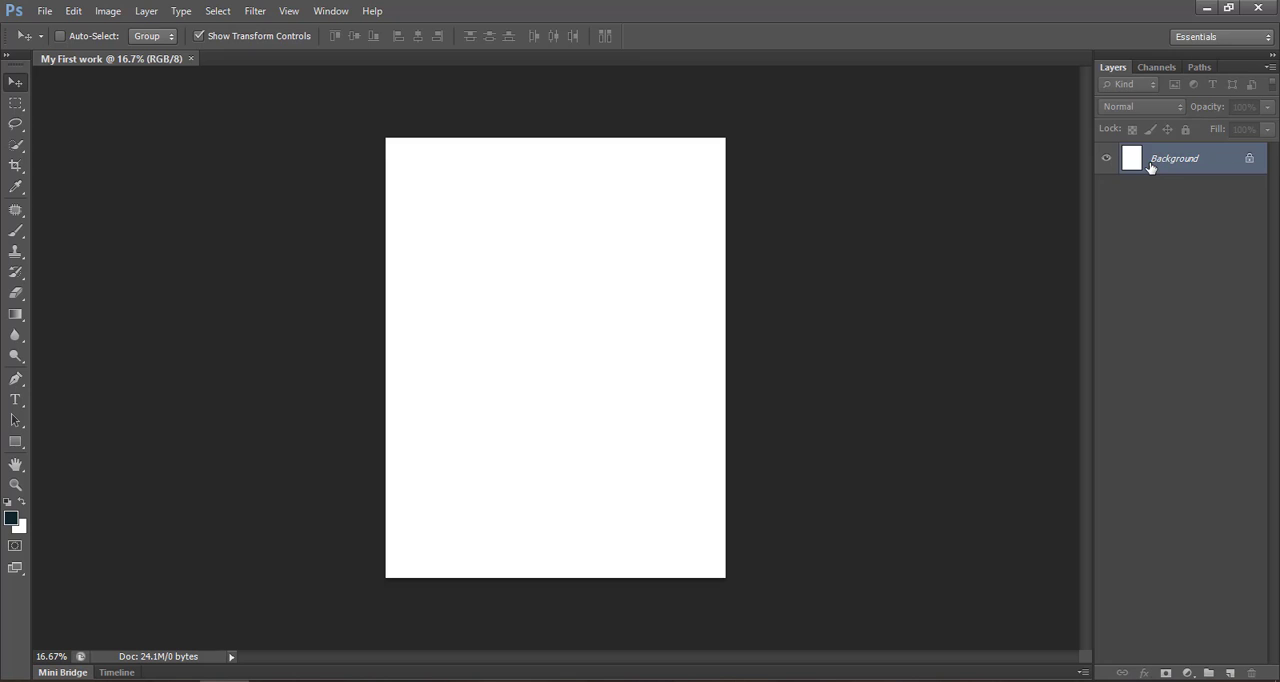
# - Zoom the blank page out to 12.5% and in to 50%, and fit it back on the screen
pyautogui.hotkey('ctrl', '0')
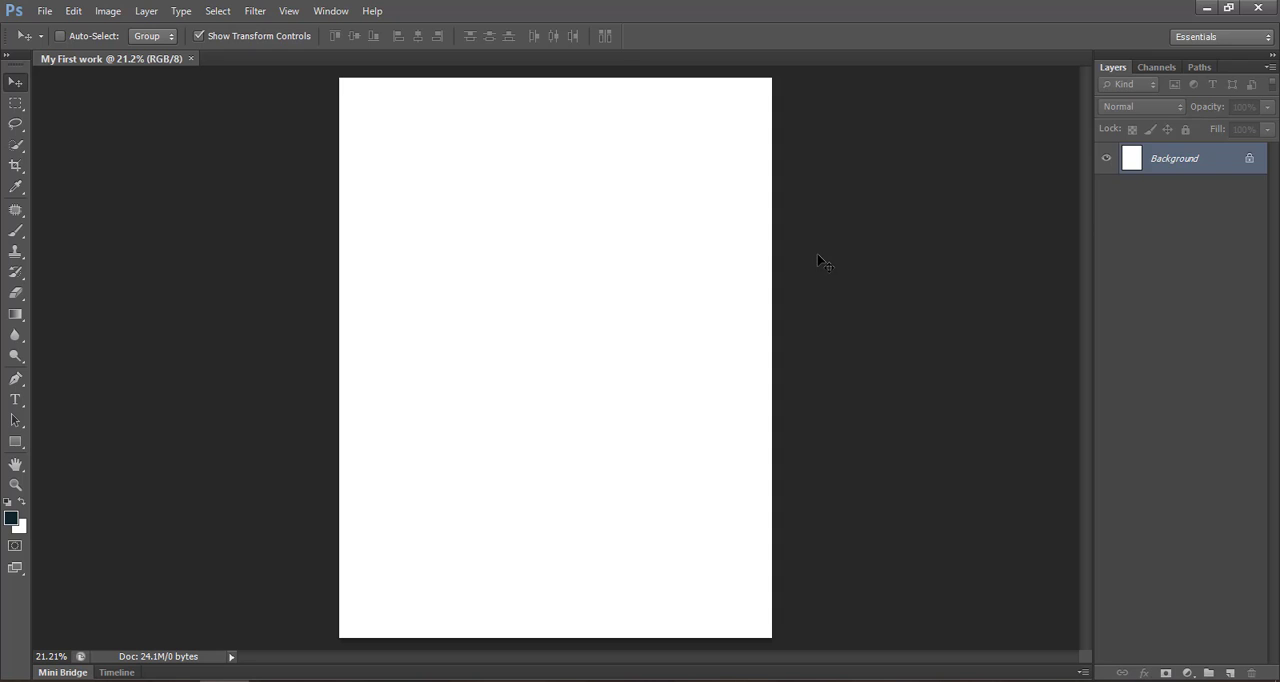
pyautogui.hotkey('ctrl', '-')
pyautogui.hotkey('ctrl', '-')
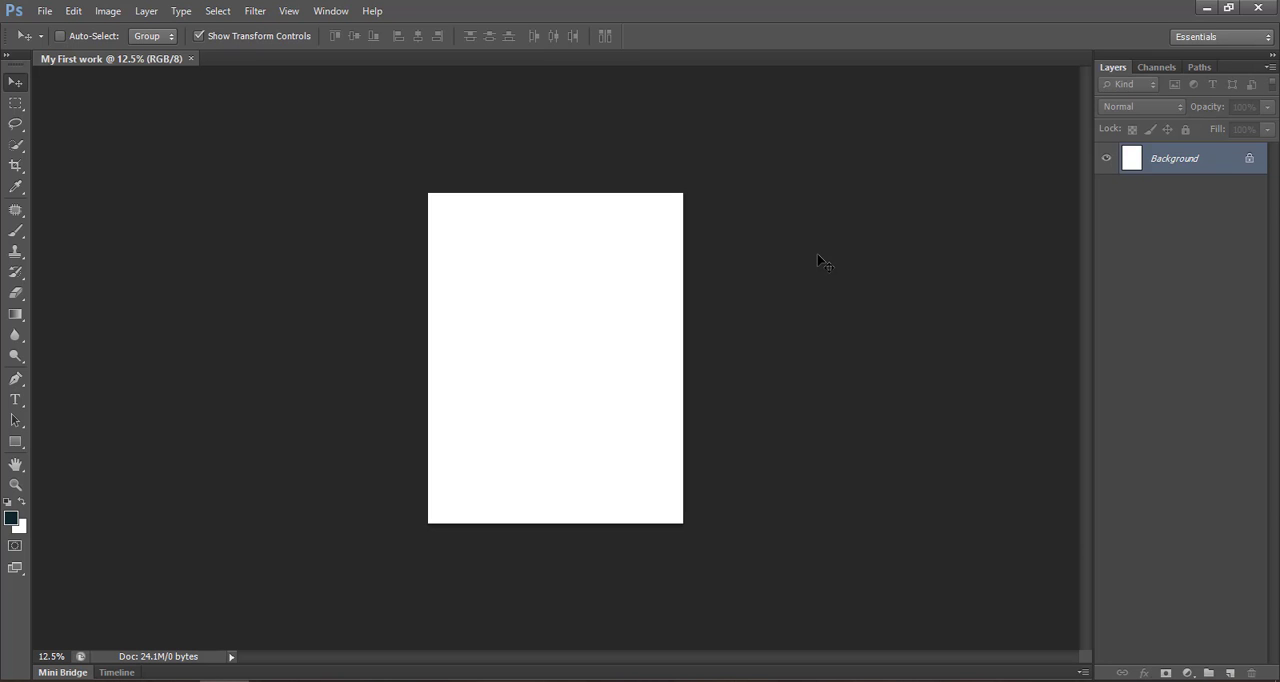
pyautogui.hotkey('ctrl', '+')
pyautogui.hotkey('ctrl', '+')
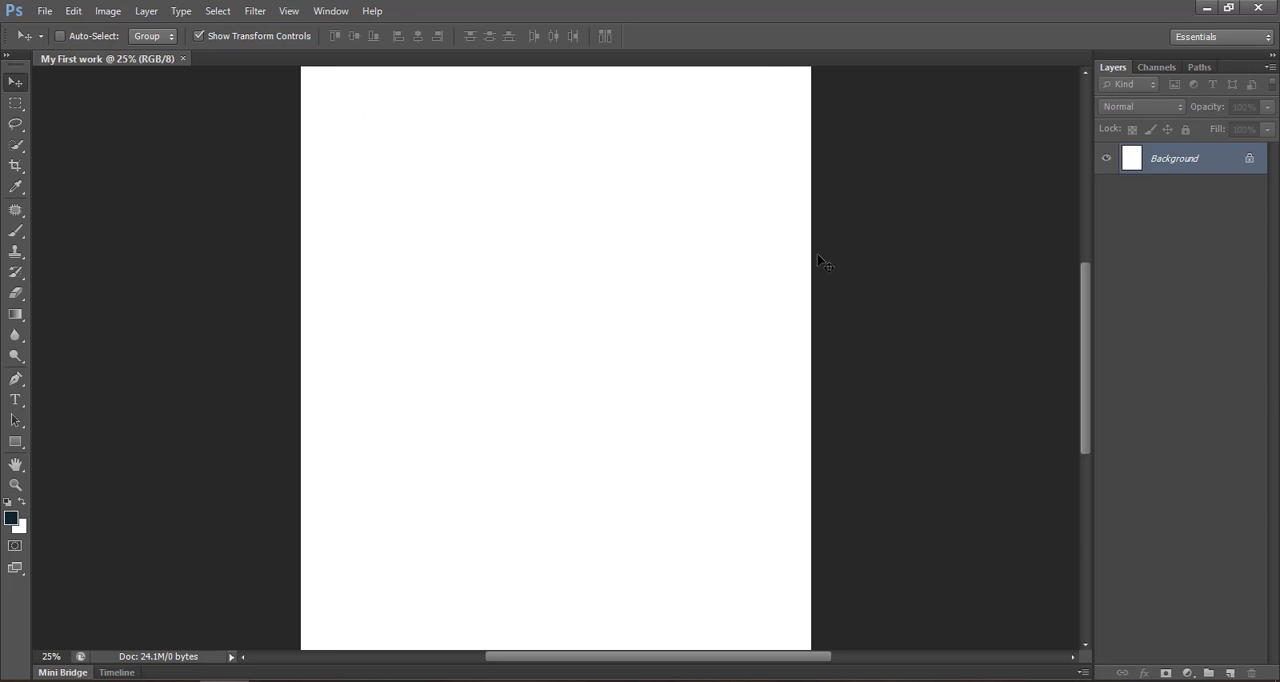
pyautogui.hotkey('ctrl', '+')
pyautogui.hotkey('ctrl', '+')
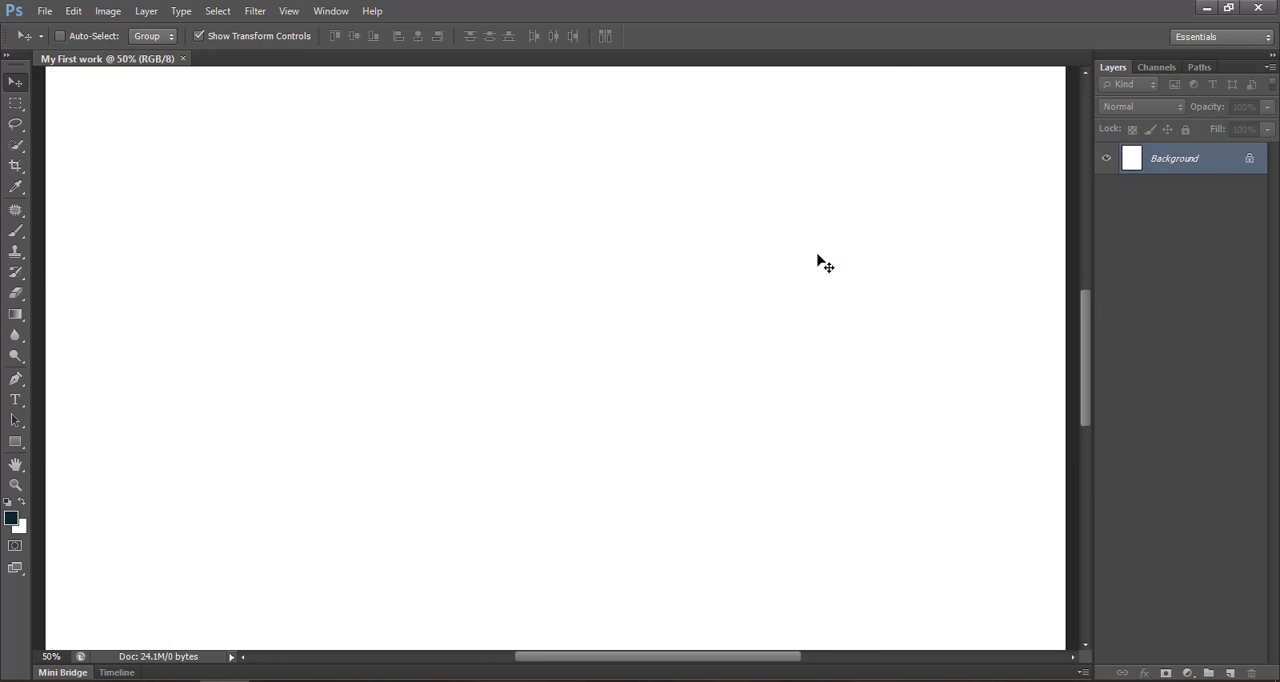
pyautogui.hotkey('ctrl', '0')
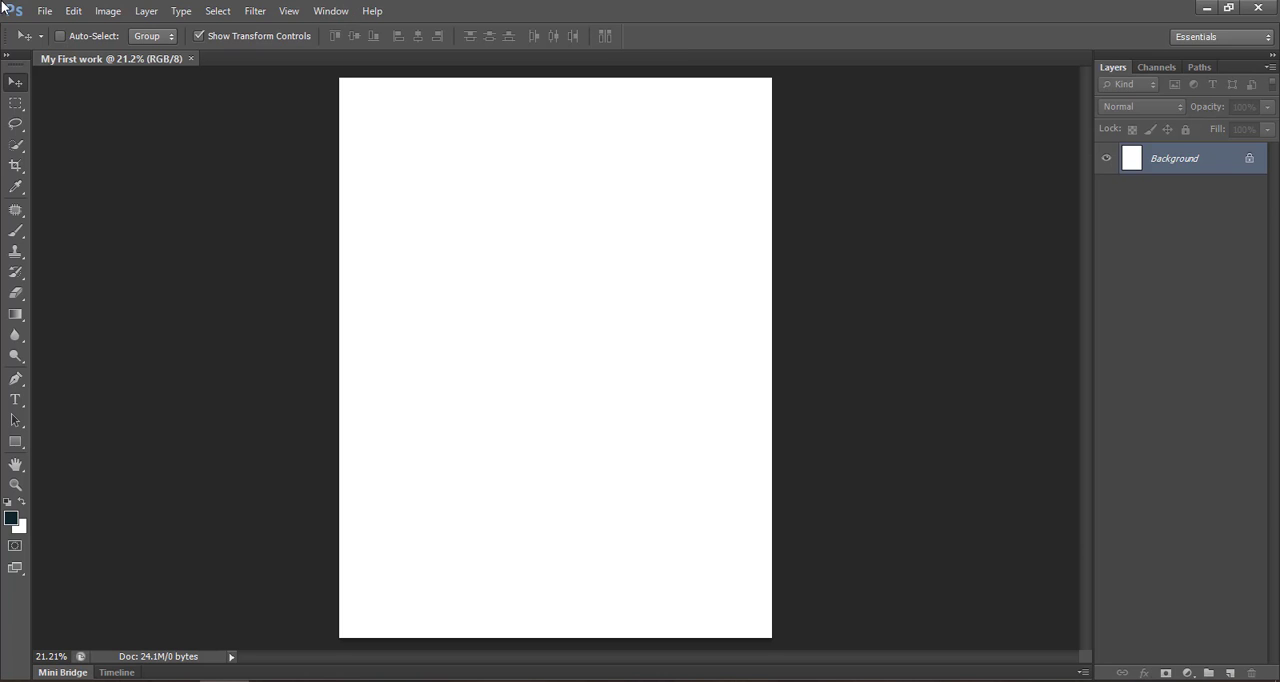
pyautogui.click(338, 12)
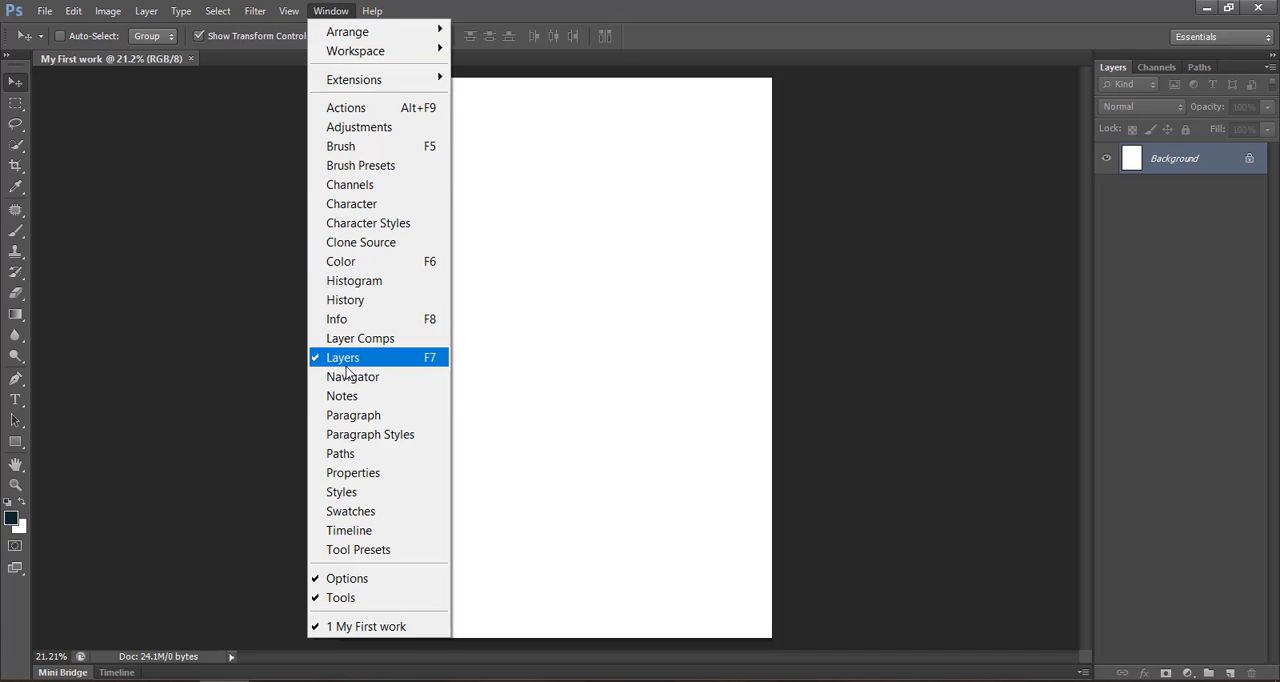
pyautogui.click(1133, 308)
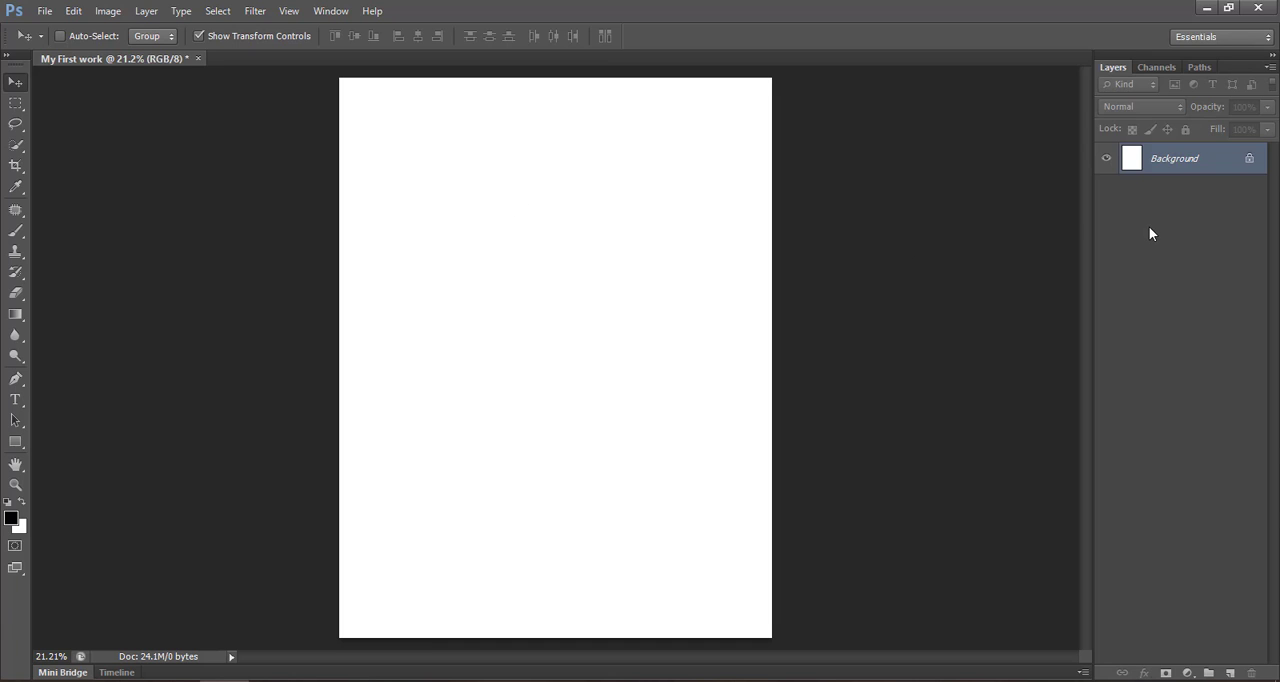
# - Convert the locked Background into an editable layer named Layer 0
pyautogui.doubleClick(1252, 162)
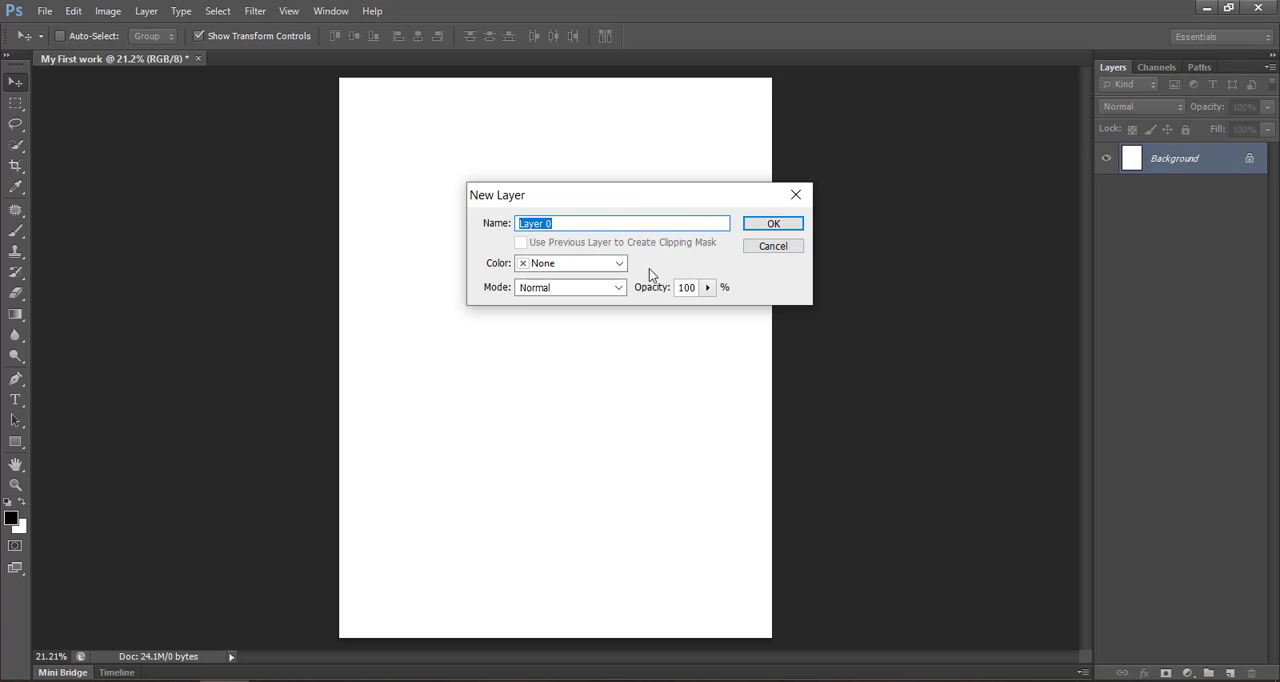
pyautogui.click(784, 228)
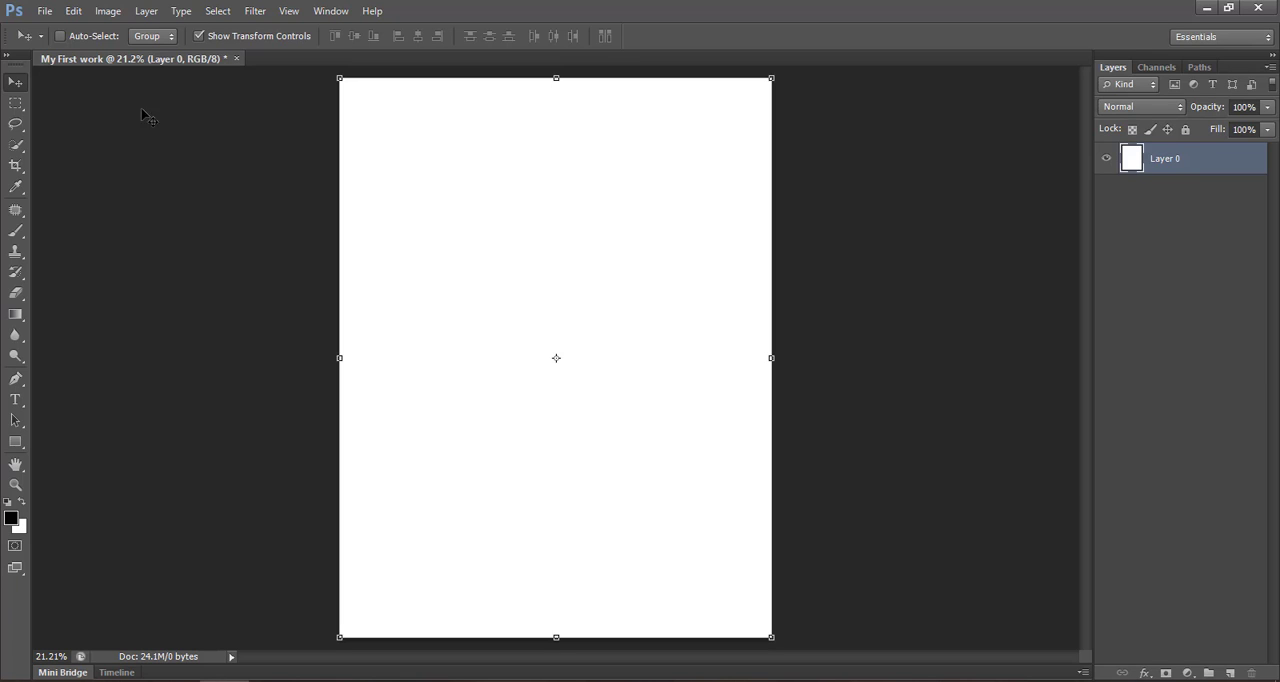
# - Nudge Layer 0 slightly and rotate it by about 0.08° with Free Transform
pyautogui.moveTo(421, 206)
pyautogui.mouseDown()
pyautogui.moveTo(380, 309)
pyautogui.moveTo(340, 294)
pyautogui.moveTo(414, 229)
pyautogui.moveTo(321, 66)
pyautogui.moveTo(586, 174)
pyautogui.moveTo(534, 234)
pyautogui.moveTo(413, 201)
pyautogui.mouseUp()
pyautogui.hotkey('ctrl', 't')
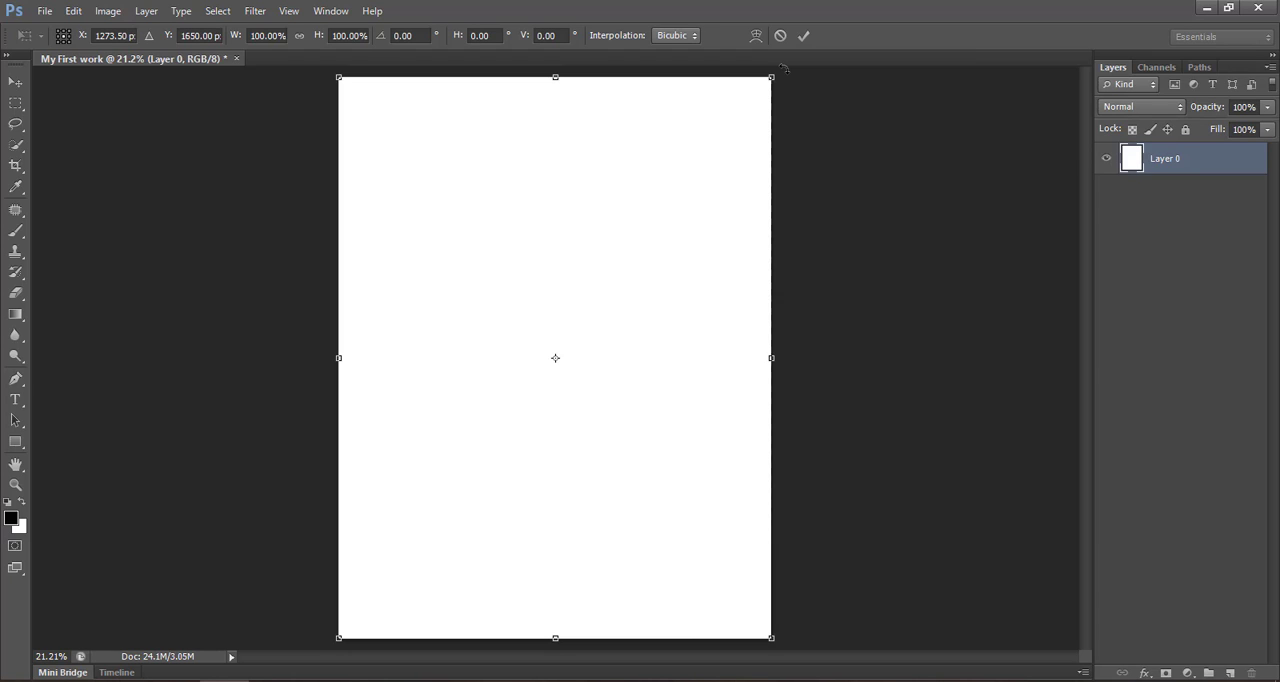
pyautogui.moveTo(785, 68); pyautogui.dragTo(574, 336)
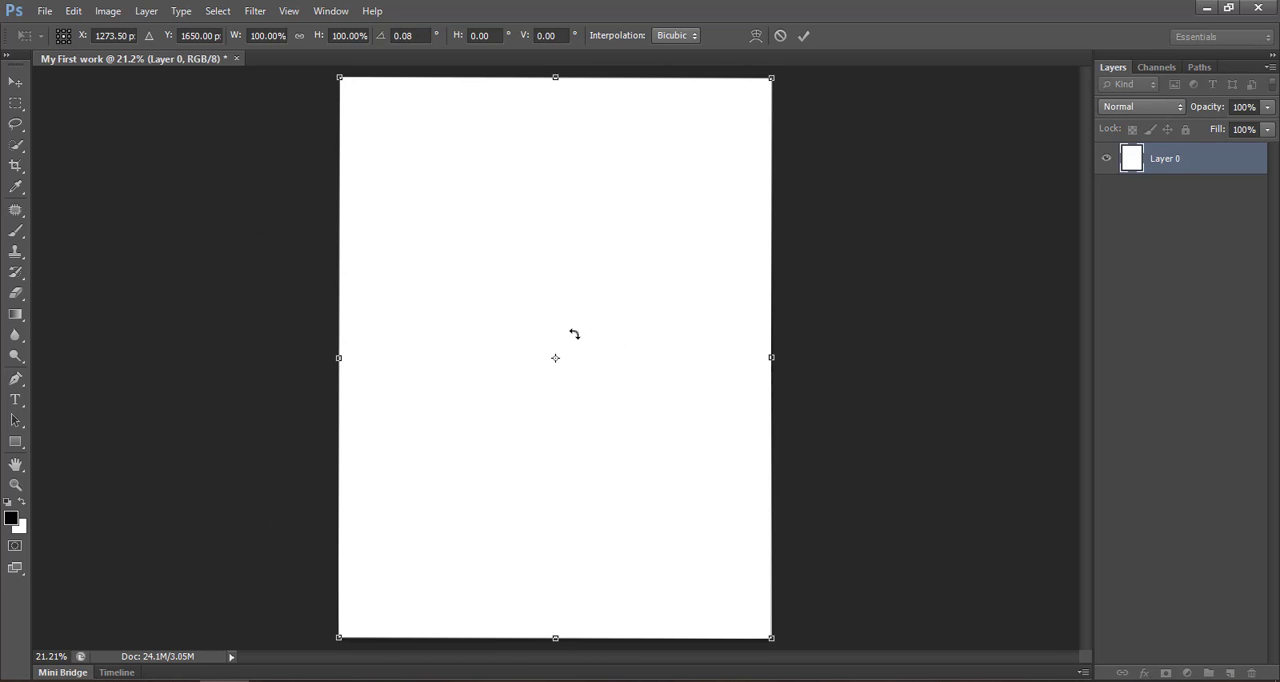
pyautogui.click(805, 36)
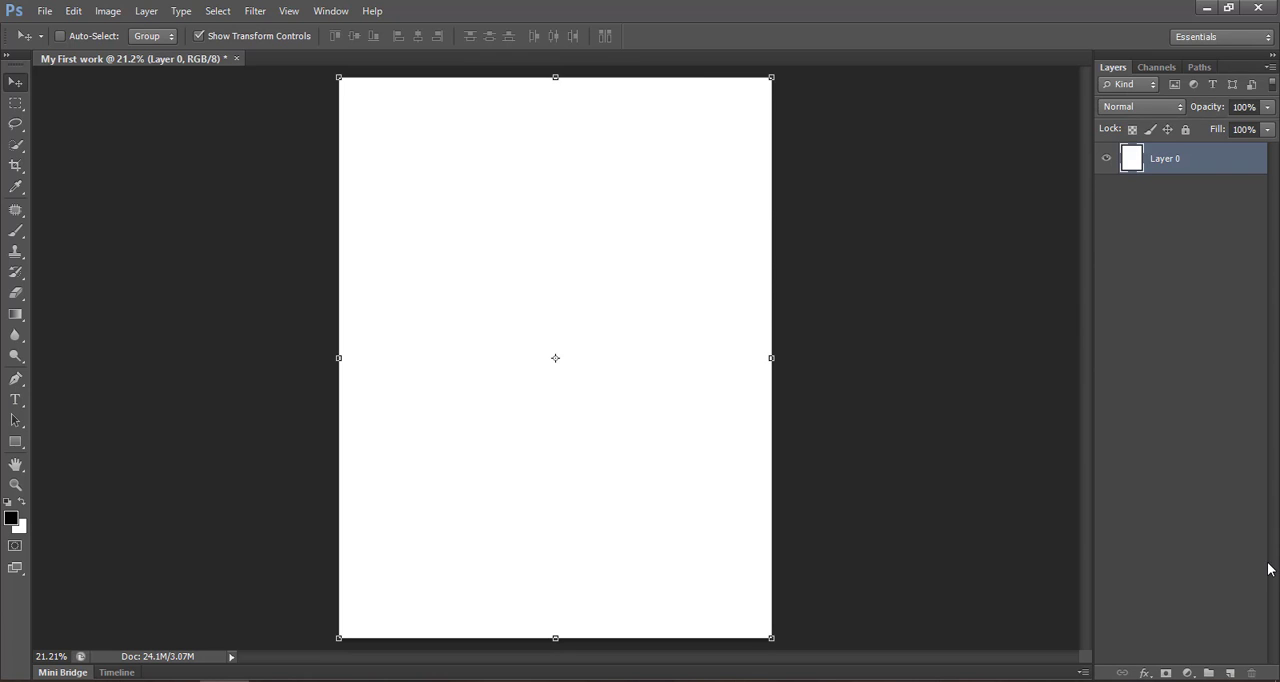
# - Try adding two empty layers above Layer 0 and undo both additions
pyautogui.click(1229, 673)
pyautogui.click(1229, 673)
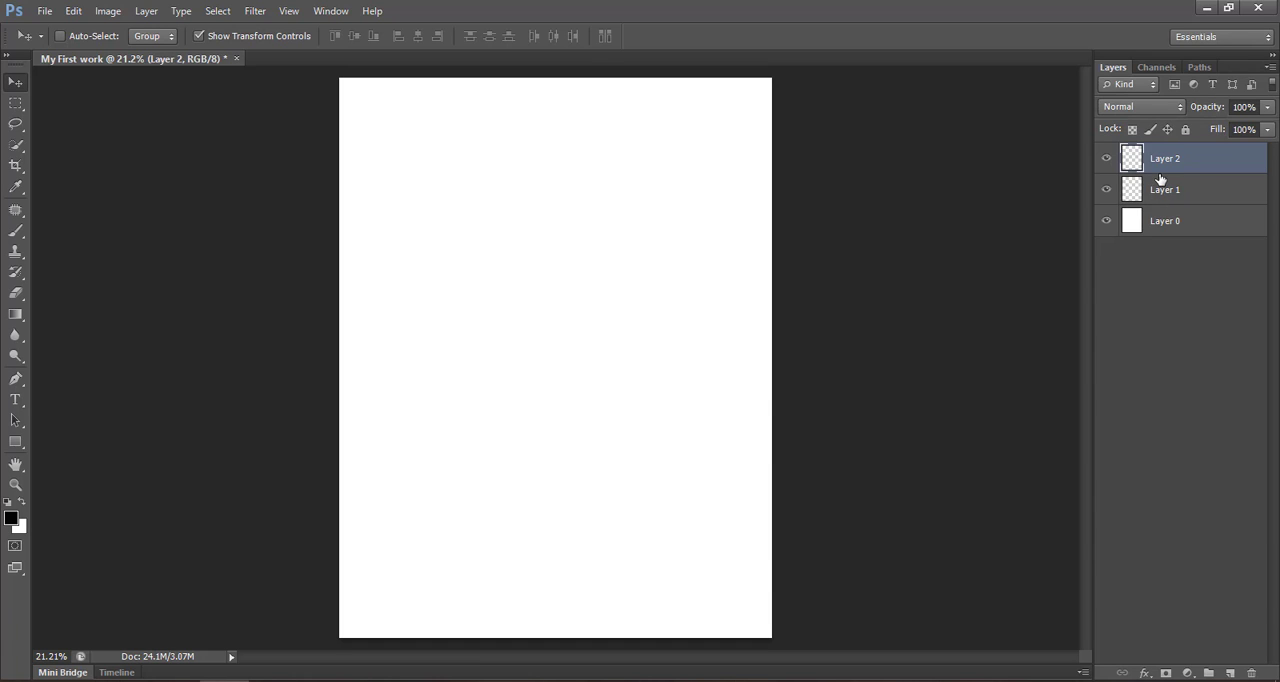
pyautogui.hotkey('ctrl', 'alt', 'z')
pyautogui.hotkey('ctrl', 'alt', 'z')
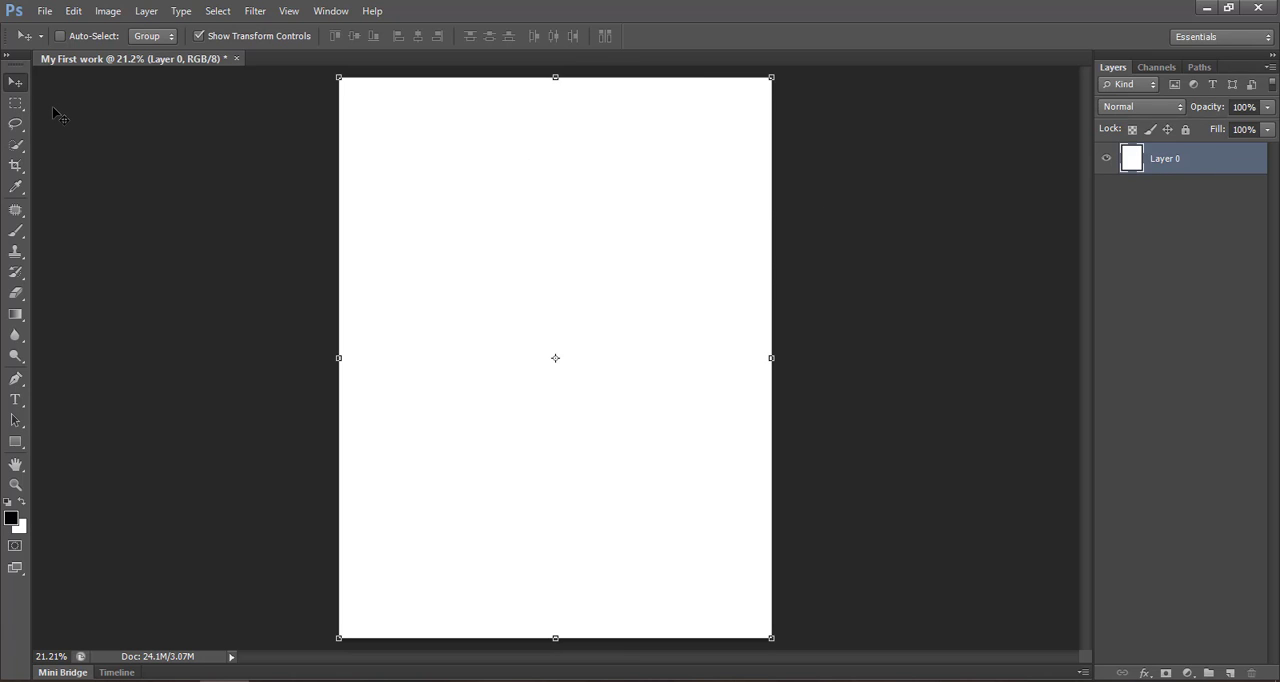
# - Choose the Rectangular Marquee Tool from the marquee tool group
pyautogui.click(15, 106)
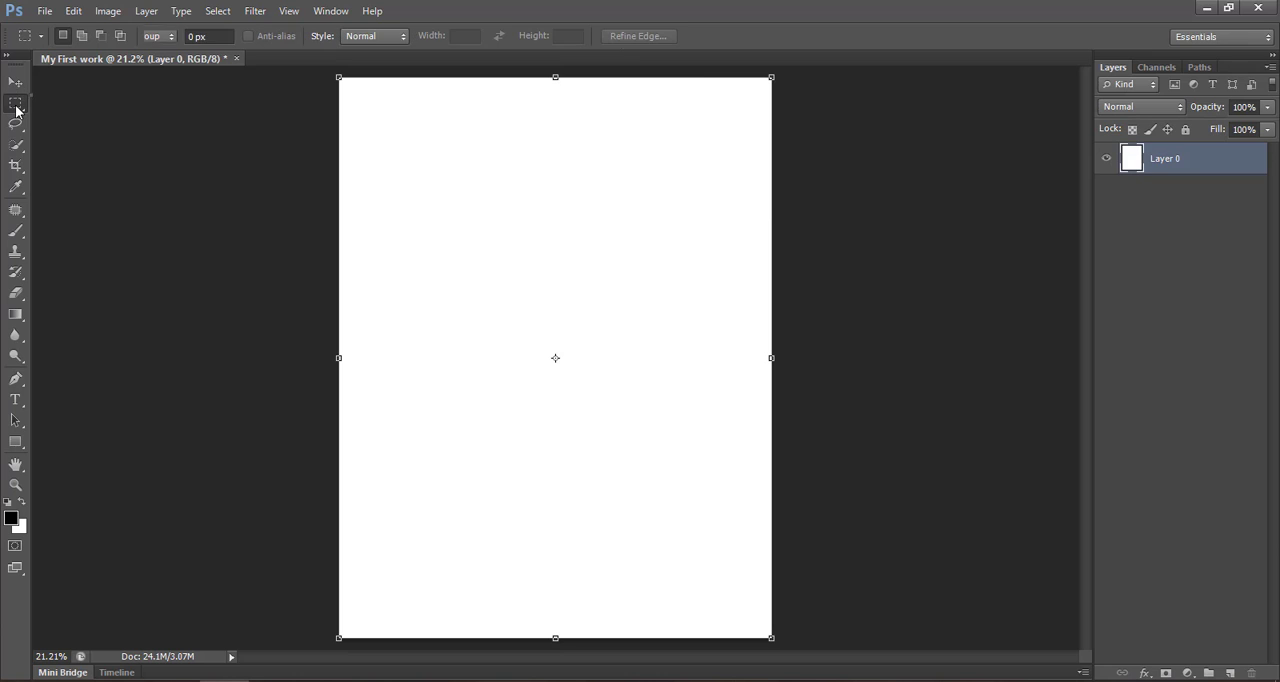
pyautogui.rightClick(16, 110)
pyautogui.click(77, 108)
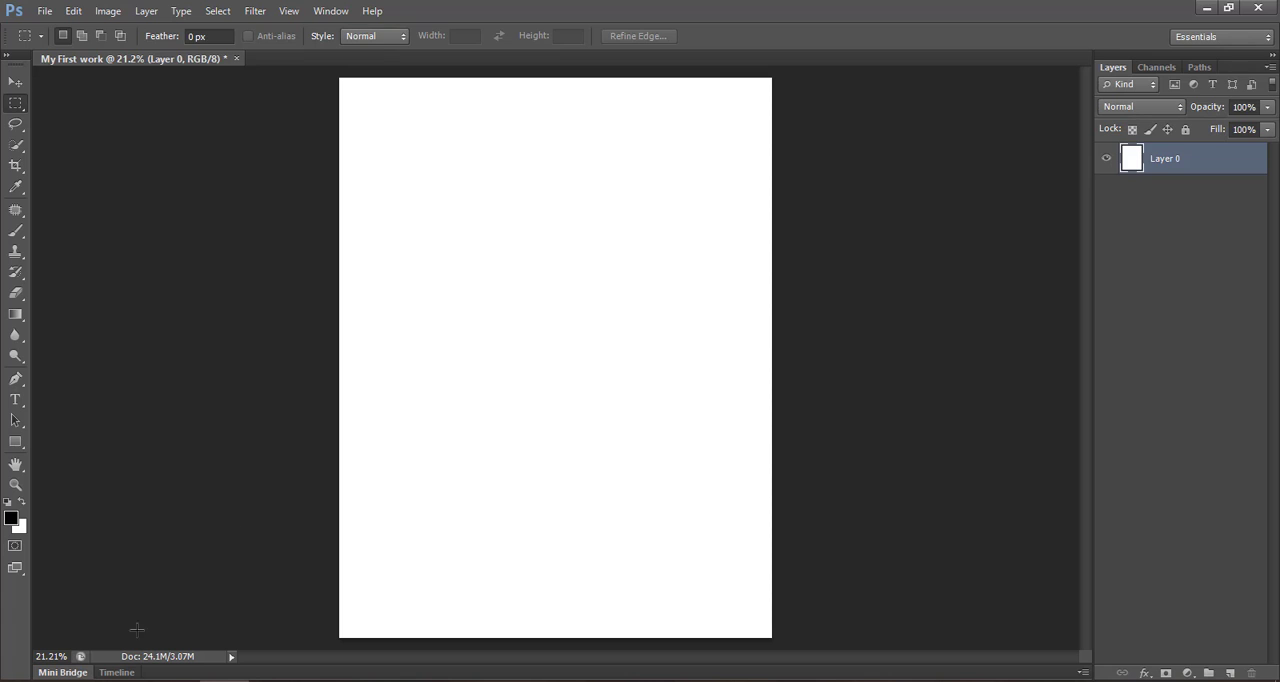
# - Switch to File Explorer and place BingWallpaper3 from the wallpaper folder into the Photoshop document at its offered size
pyautogui.click(76, 681)
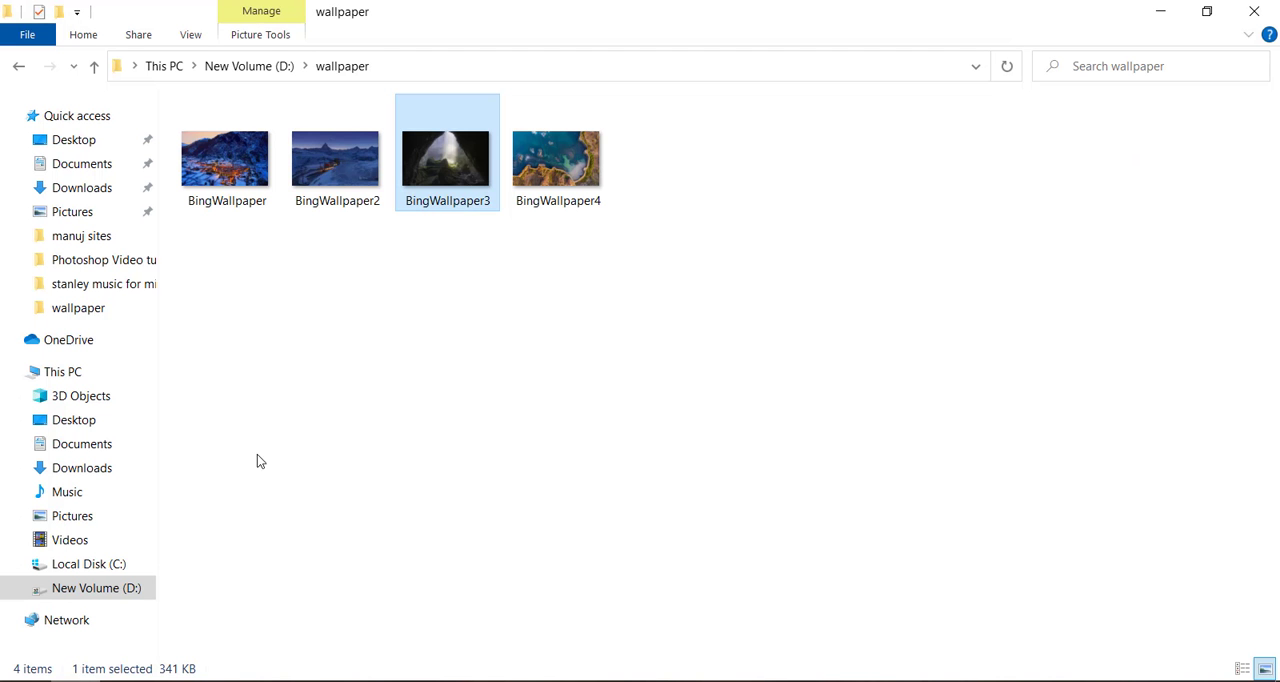
pyautogui.moveTo(437, 181); pyautogui.dragTo(446, 424)
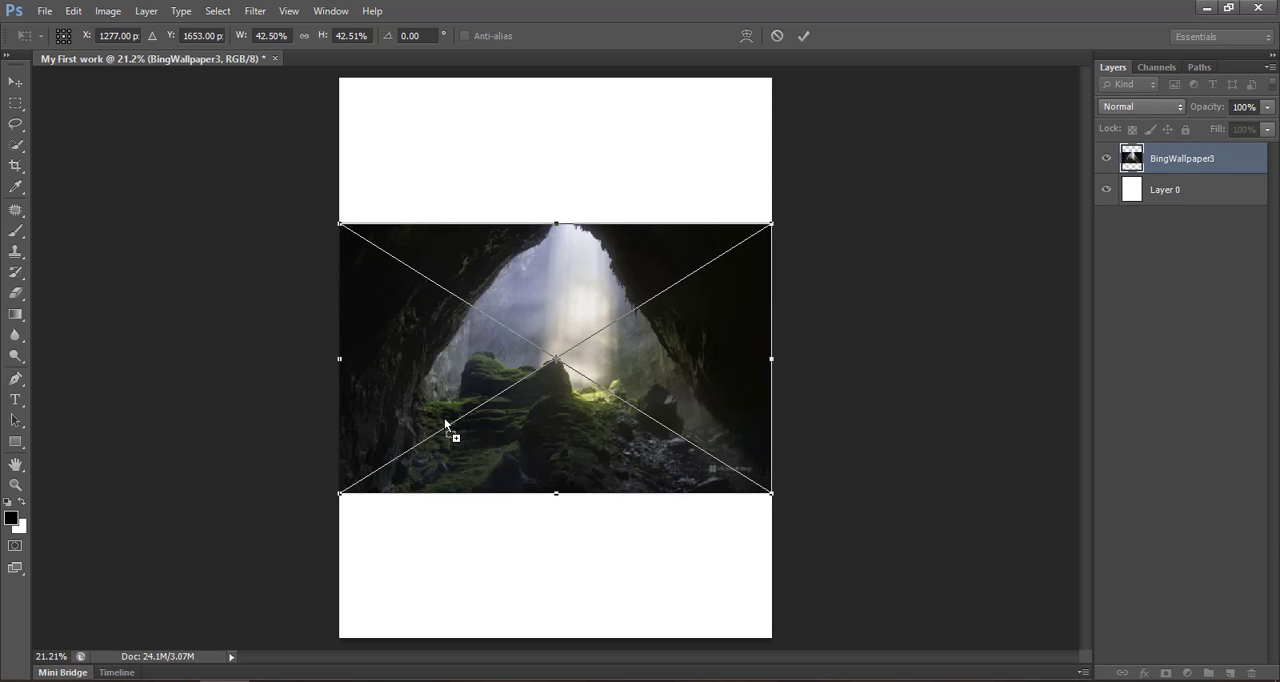
pyautogui.click(808, 34)
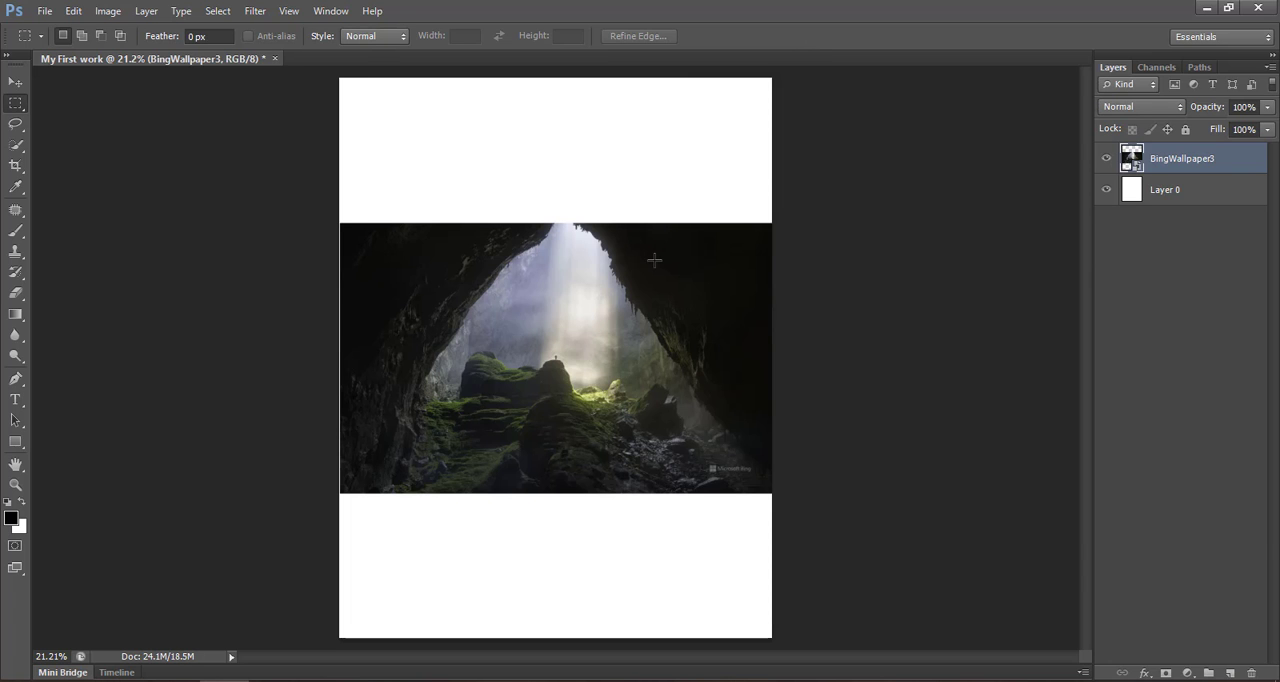
# - Copy a tall rectangular area covering most of the cave picture's left half and paste it onto a new layer
pyautogui.hotkey('ctrl', '+')
pyautogui.hotkey('ctrl', '+')
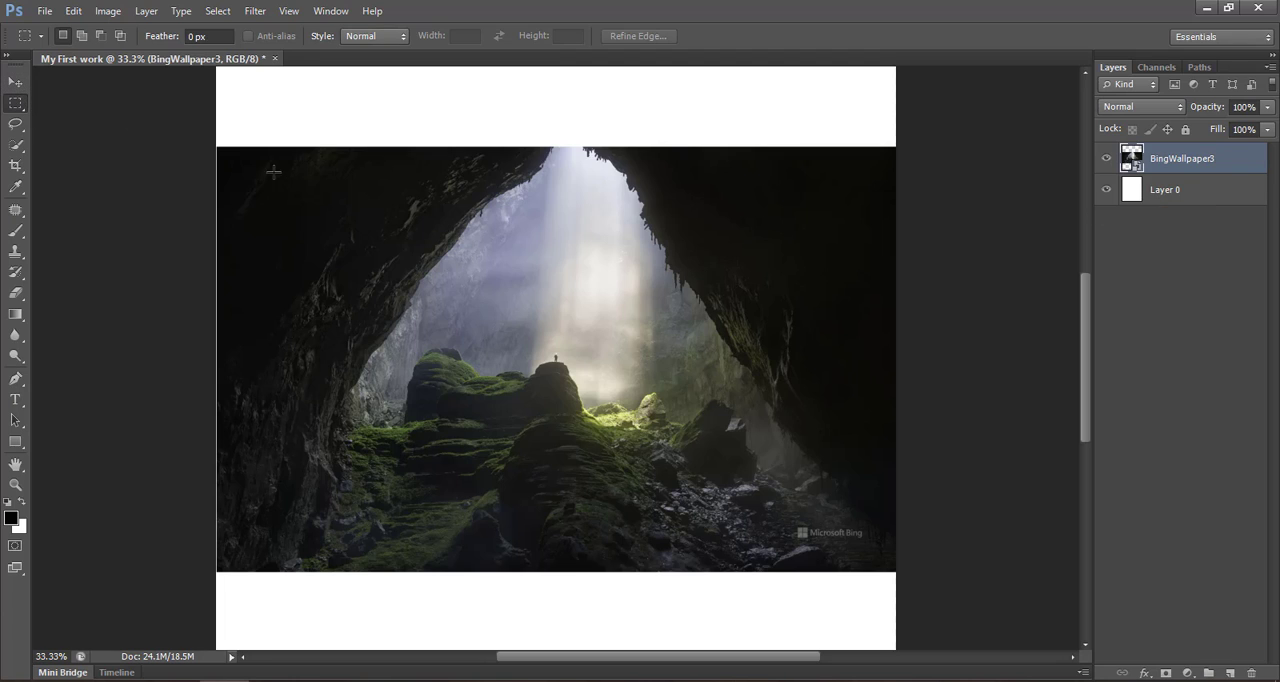
pyautogui.moveTo(251, 166); pyautogui.dragTo(545, 549)
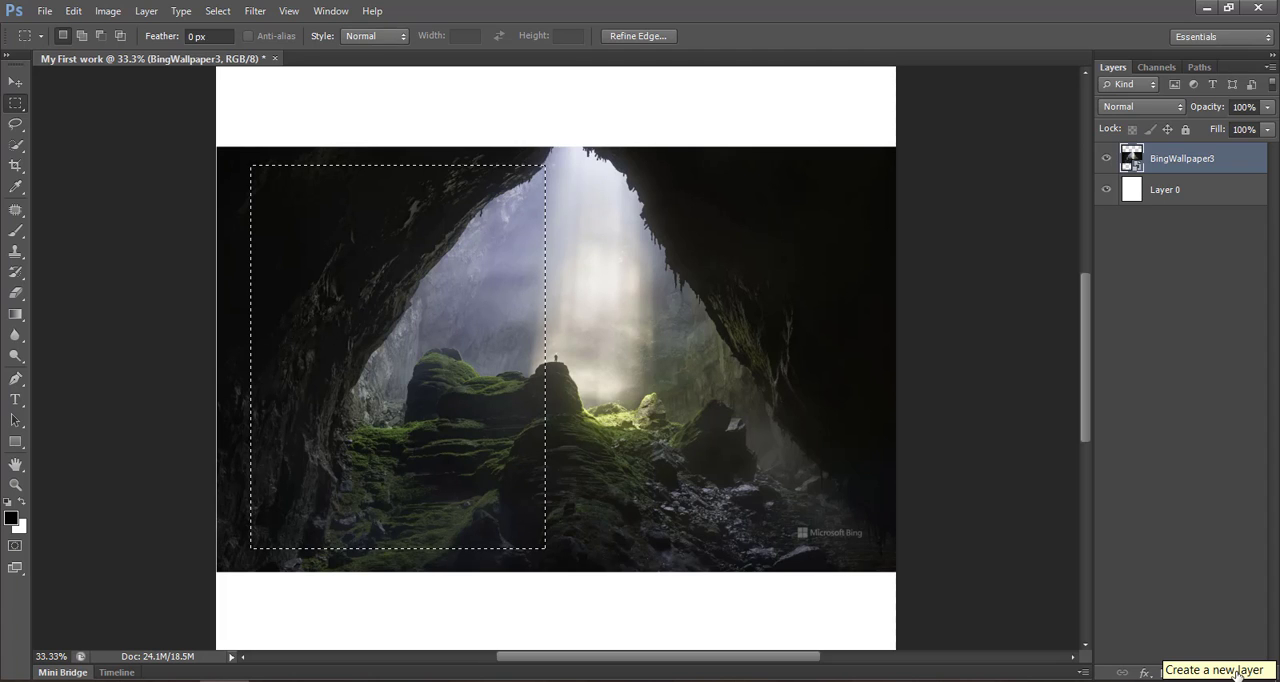
pyautogui.click(1234, 674)
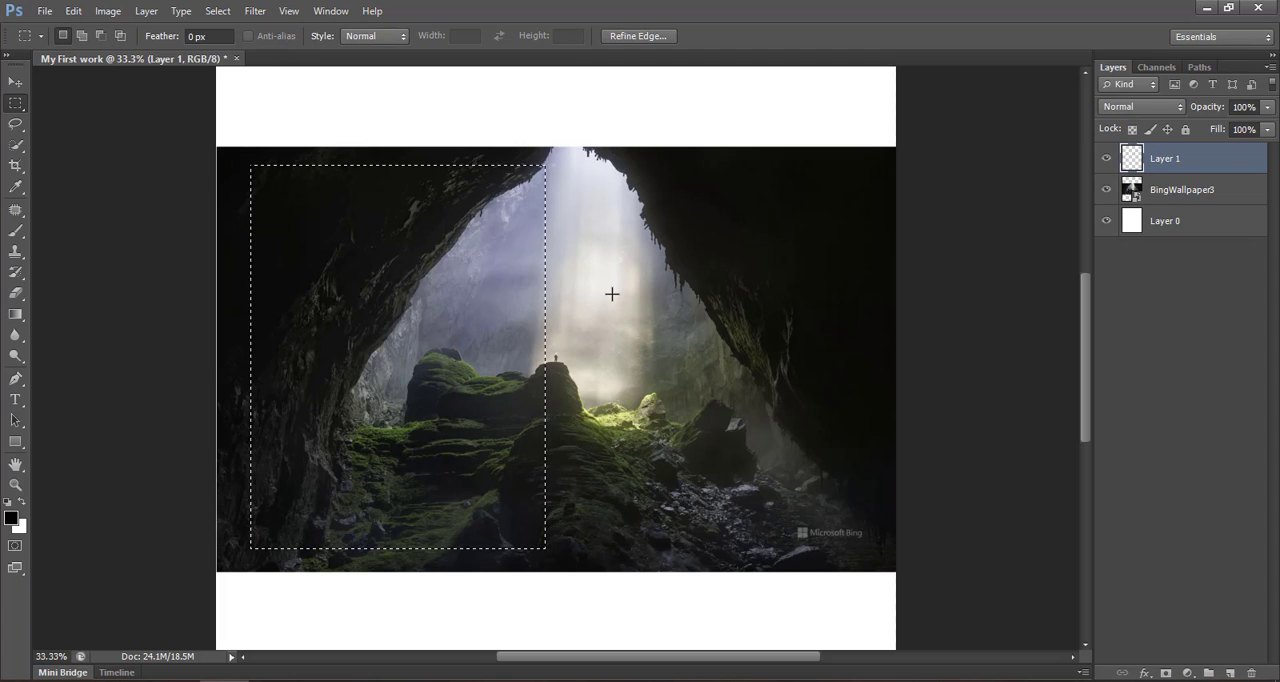
pyautogui.hotkey('ctrl', 'v')
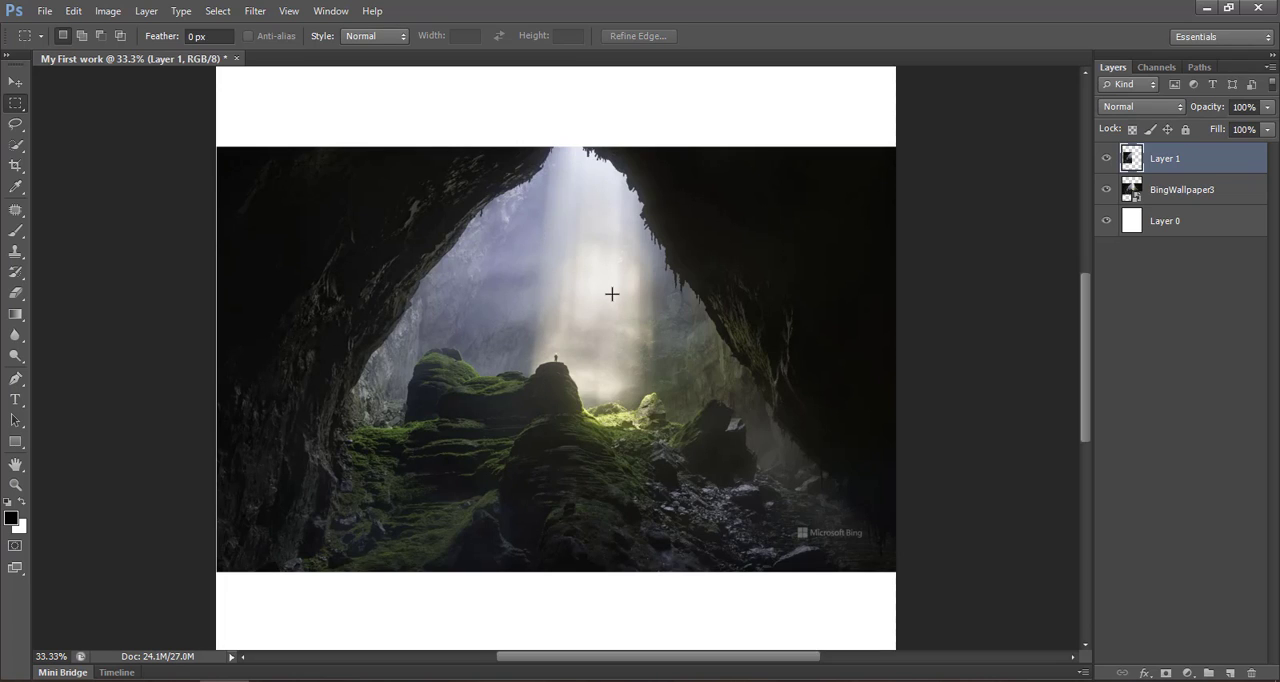
# - Hide the BingWallpaper3 layer and move the pasted cave piece right to near the middle of the page
pyautogui.press('v')
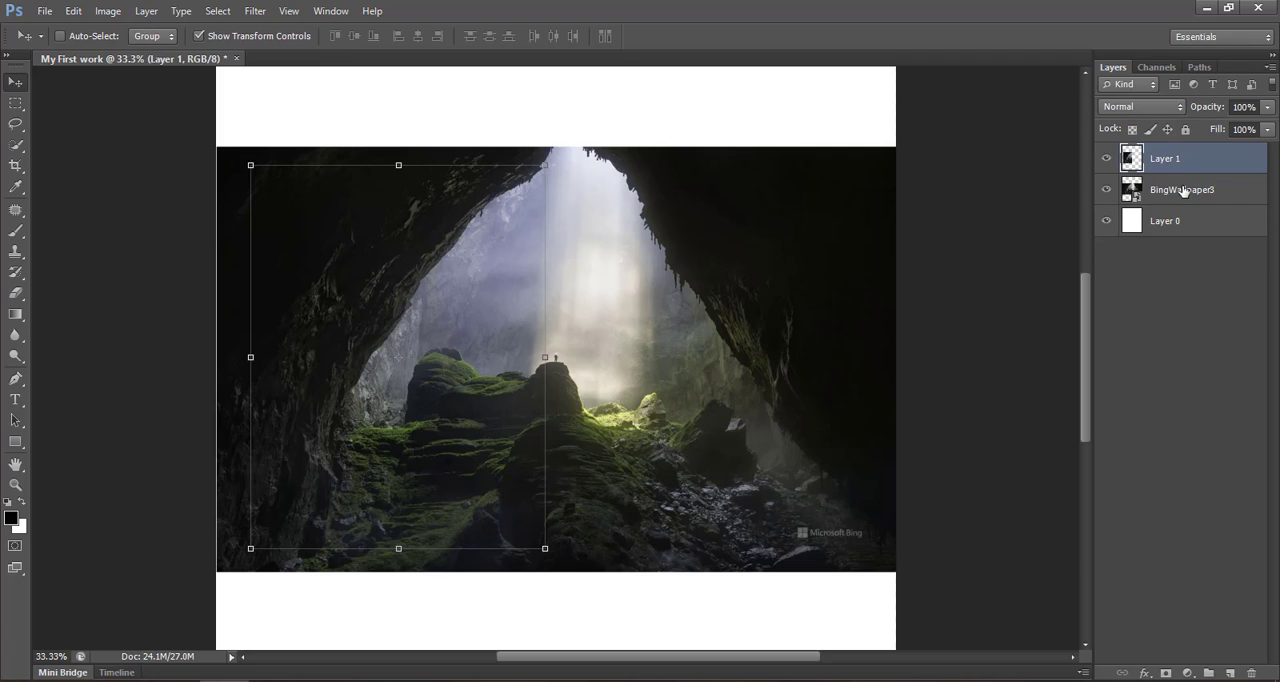
pyautogui.click(1107, 190)
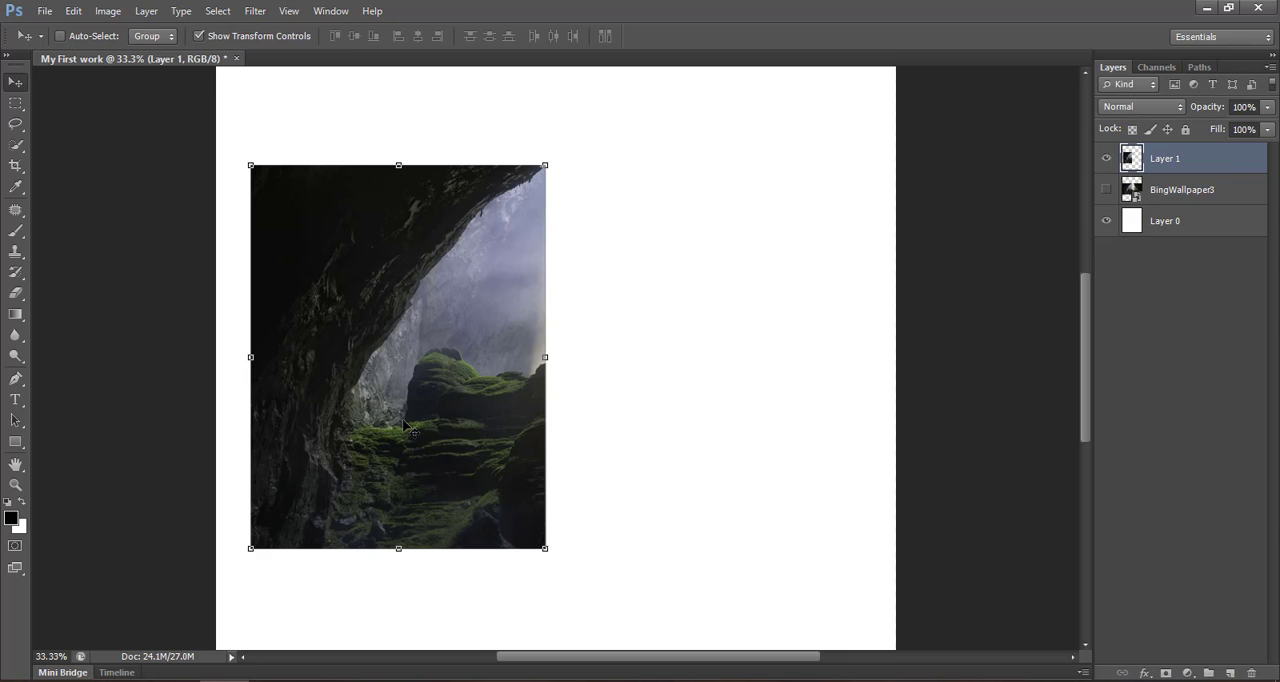
pyautogui.moveTo(405, 425); pyautogui.dragTo(497, 399)
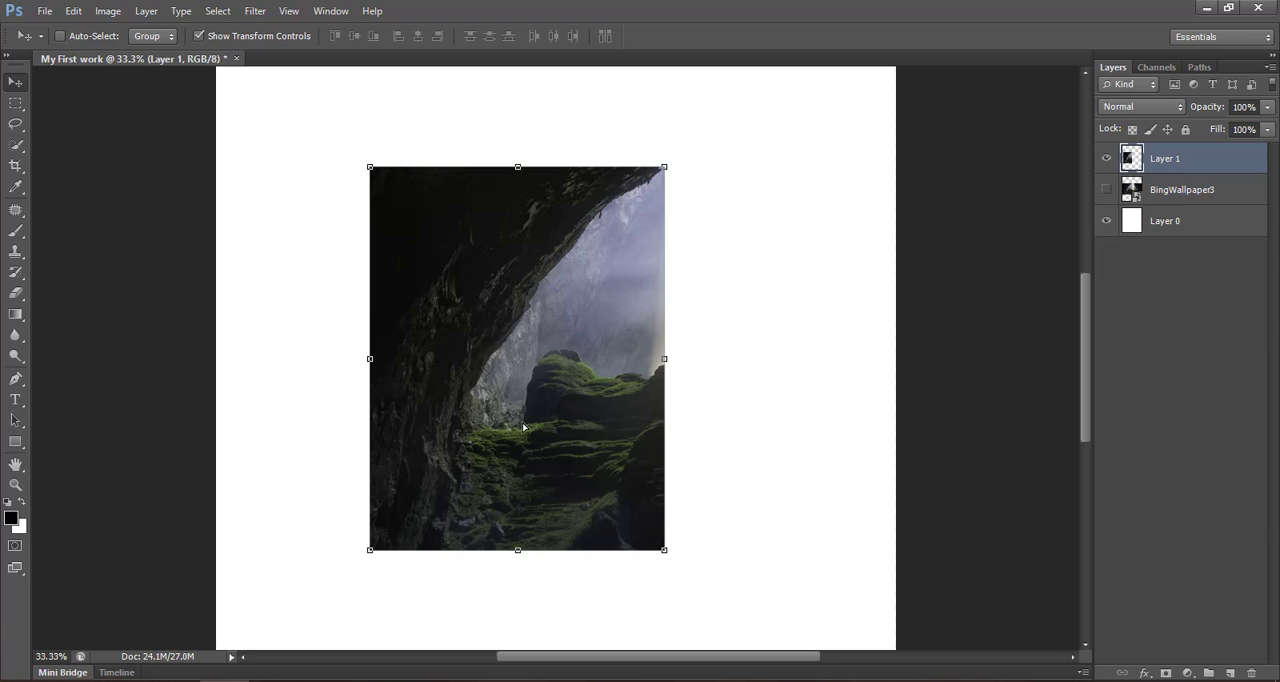
# - Switch to the Rectangular Marquee Tool, hide Layer 1, and show and select the BingWallpaper3 layer
pyautogui.click(15, 103)
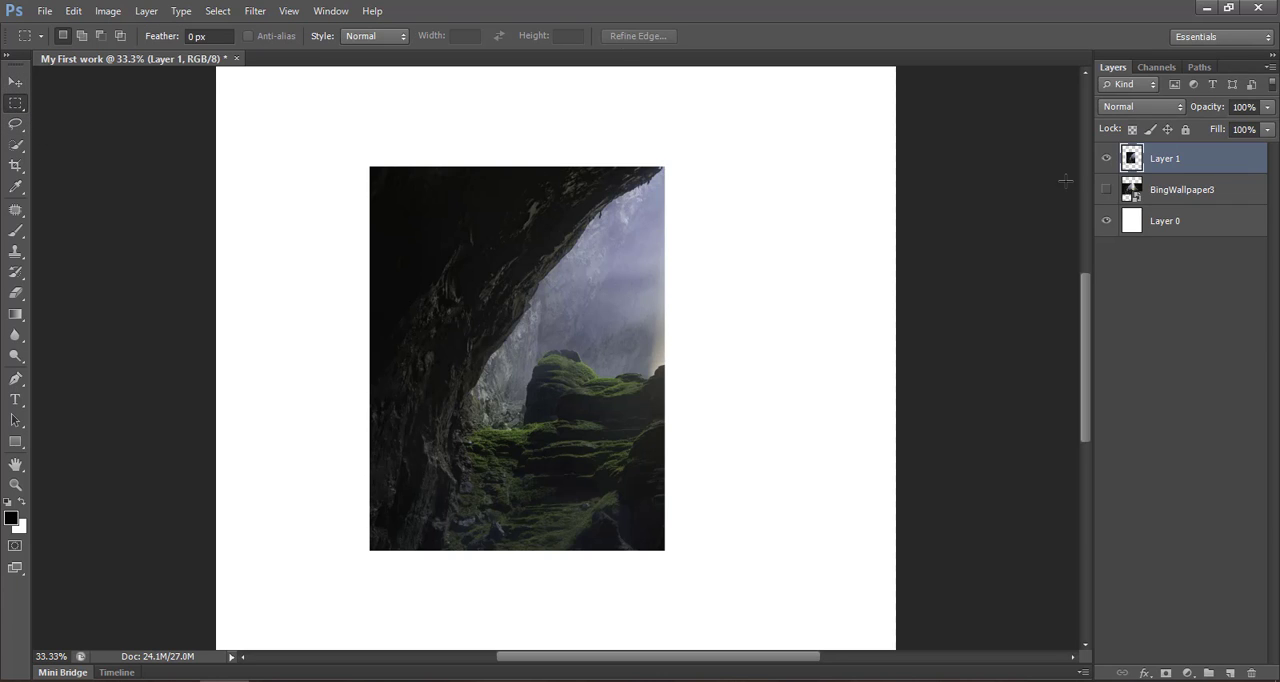
pyautogui.click(1106, 158)
pyautogui.click(1106, 189)
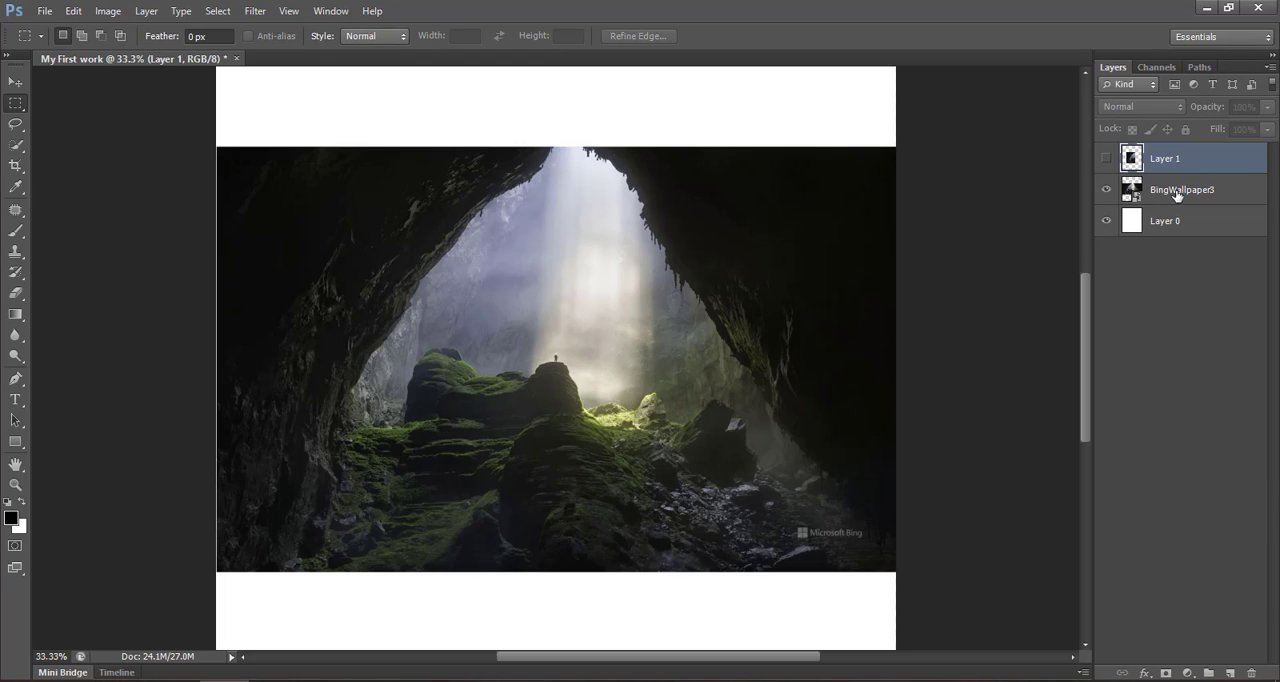
pyautogui.click(1177, 191)
# - Draw a trial rectangular selection over the light beam in the cave picture's middle and clear it
pyautogui.moveTo(473, 244); pyautogui.dragTo(613, 402)
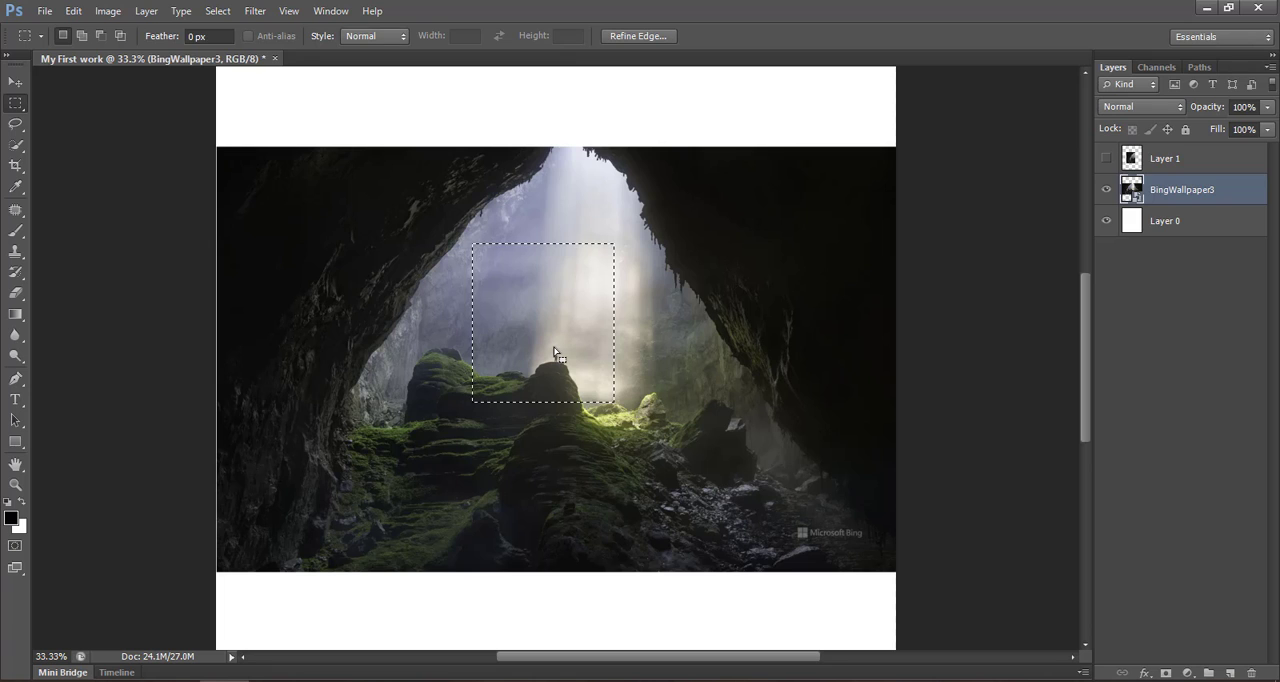
pyautogui.click(555, 354)
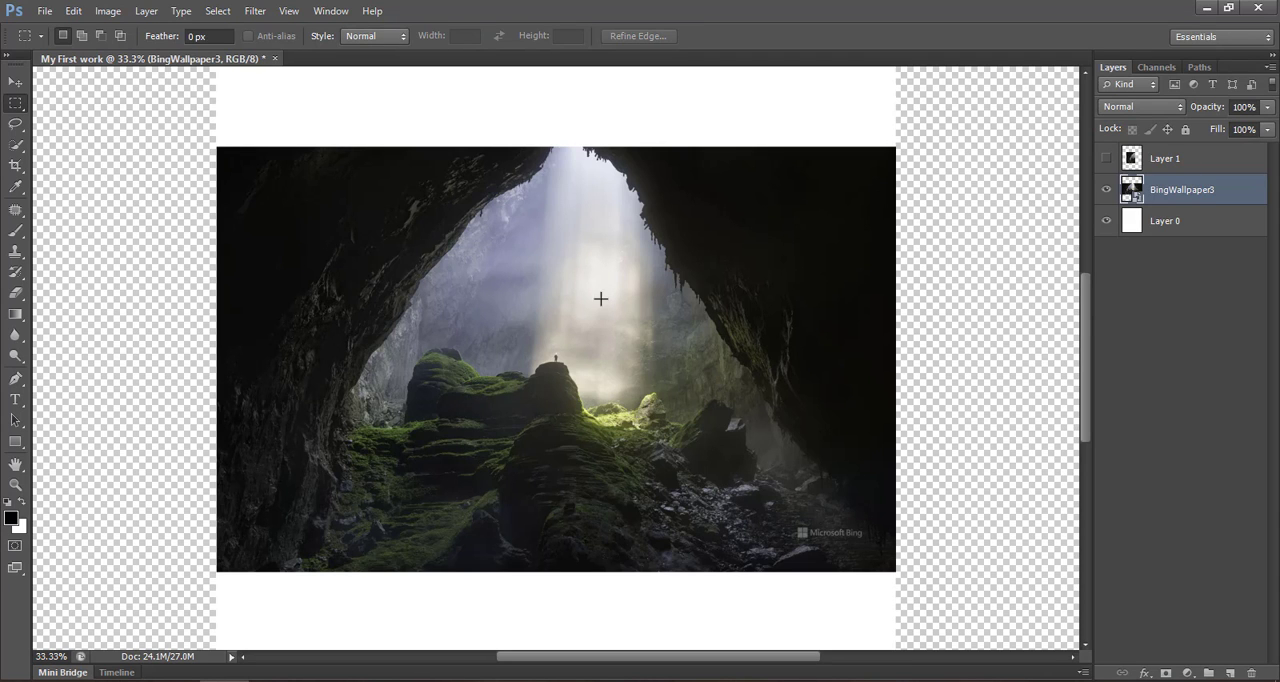
pyautogui.doubleClick(1138, 200)
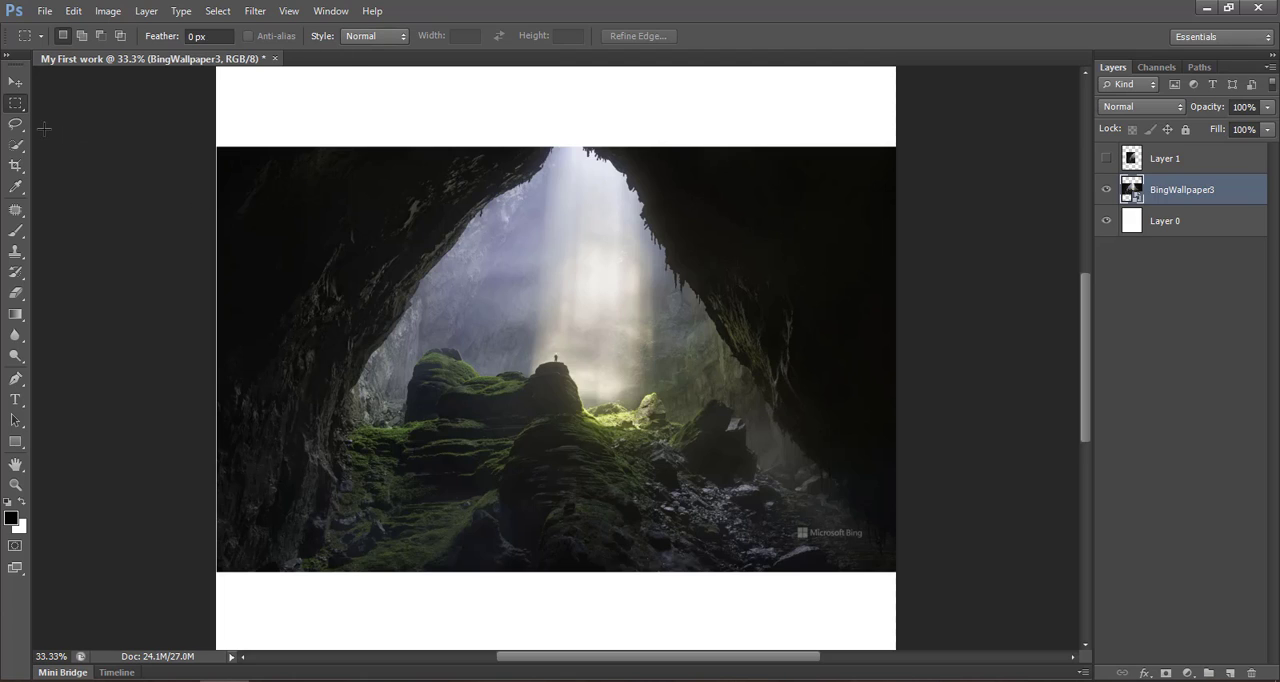
# - Draw a rectangular selection on the cave's upper-left wall and replace it with one around the central rock
pyautogui.click(19, 107)
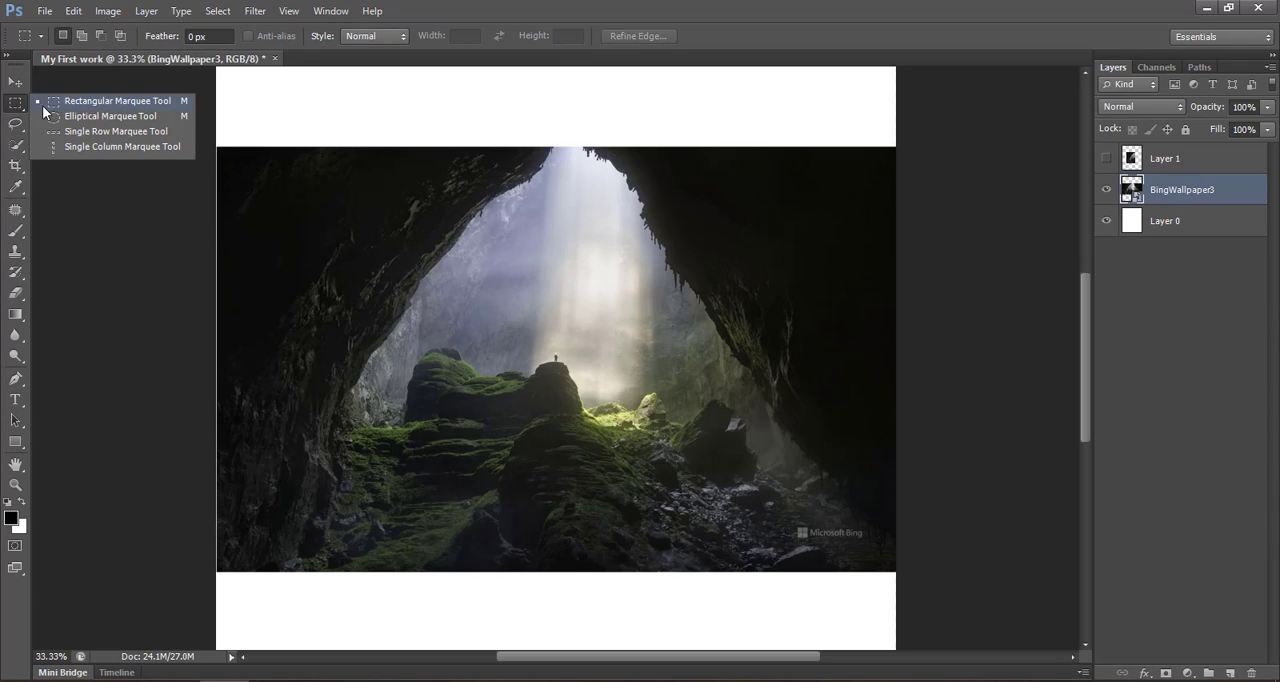
pyautogui.click(80, 101)
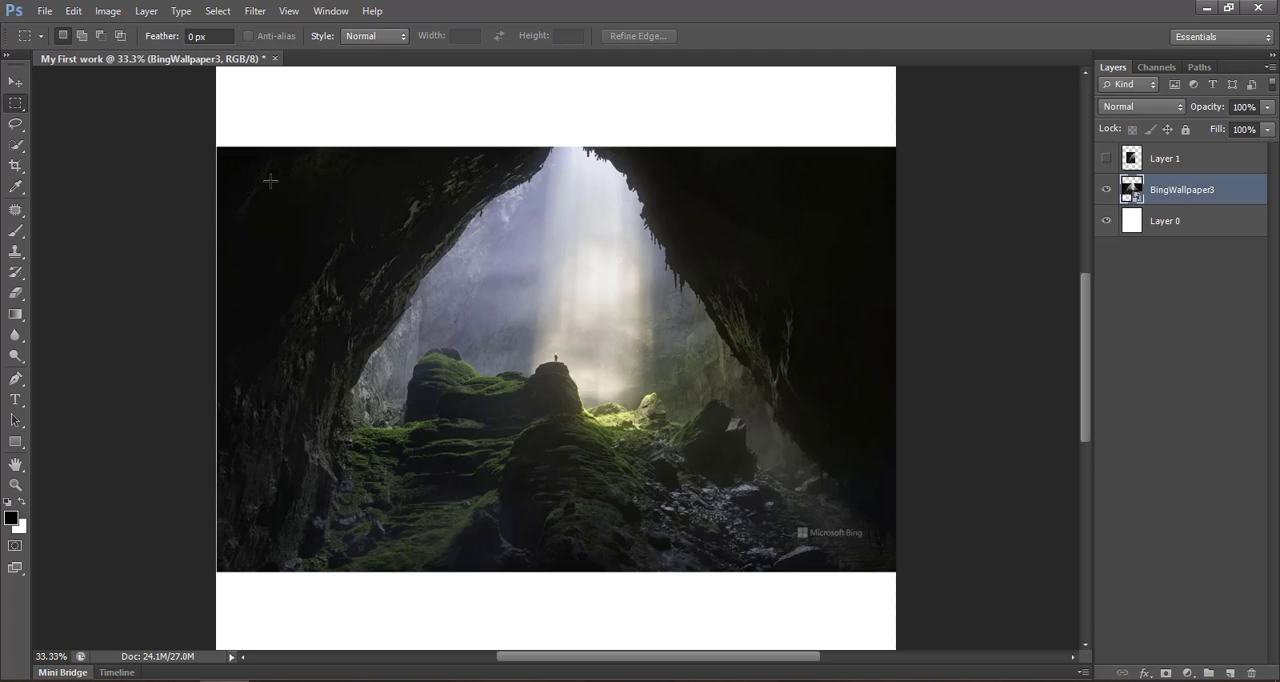
pyautogui.moveTo(270, 181); pyautogui.dragTo(434, 344)
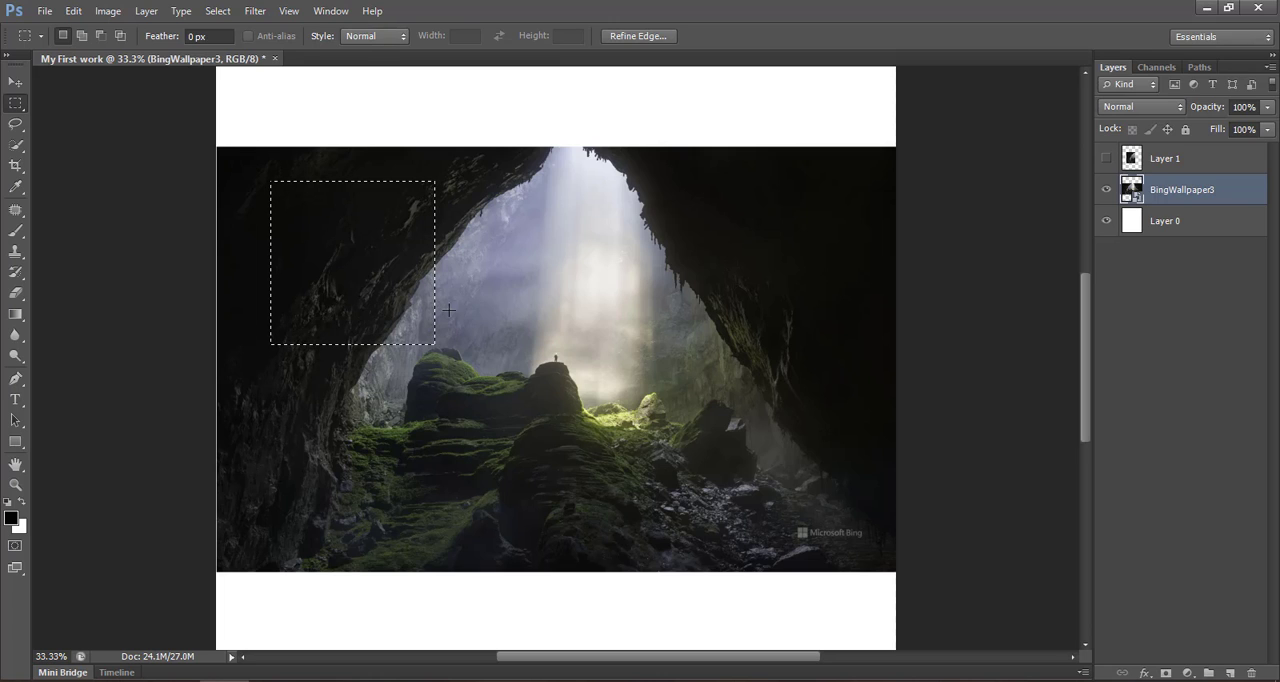
pyautogui.moveTo(467, 306); pyautogui.dragTo(657, 472)
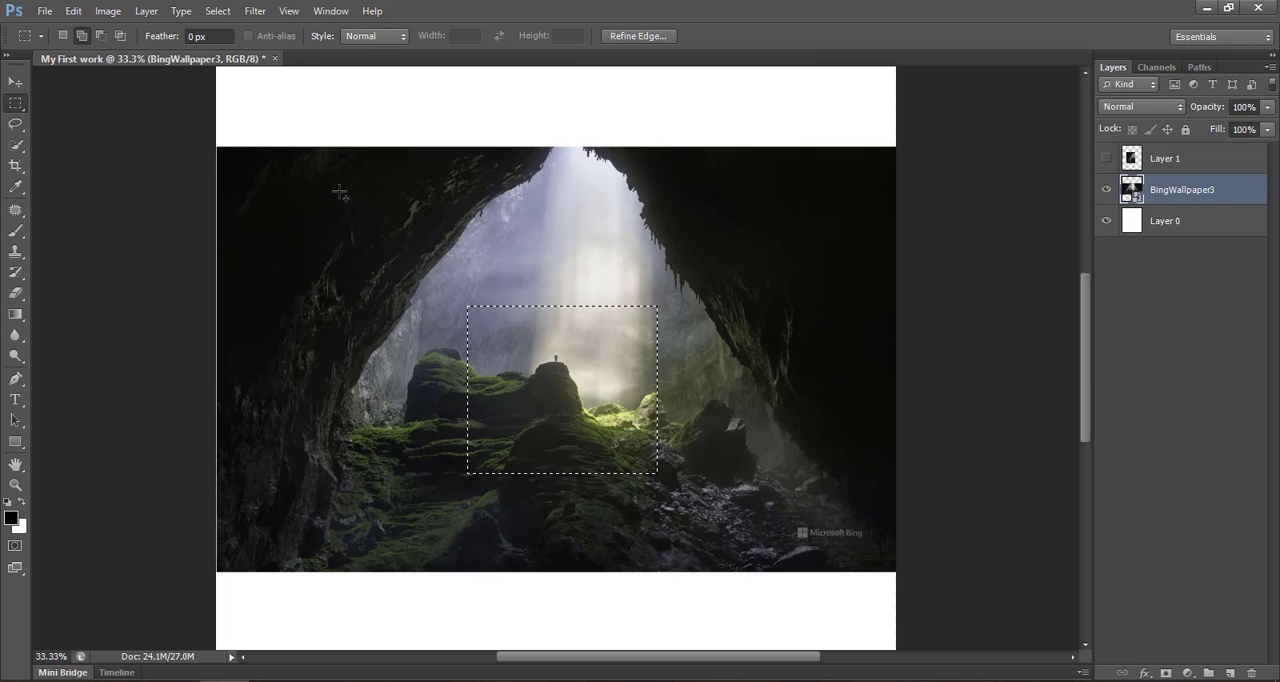
# - Add five rectangles to the selection: one overlapping its upper-left corner, three separate ones on the picture's right side and one at lower left
pyautogui.moveTo(340, 192); pyautogui.dragTo(475, 334)
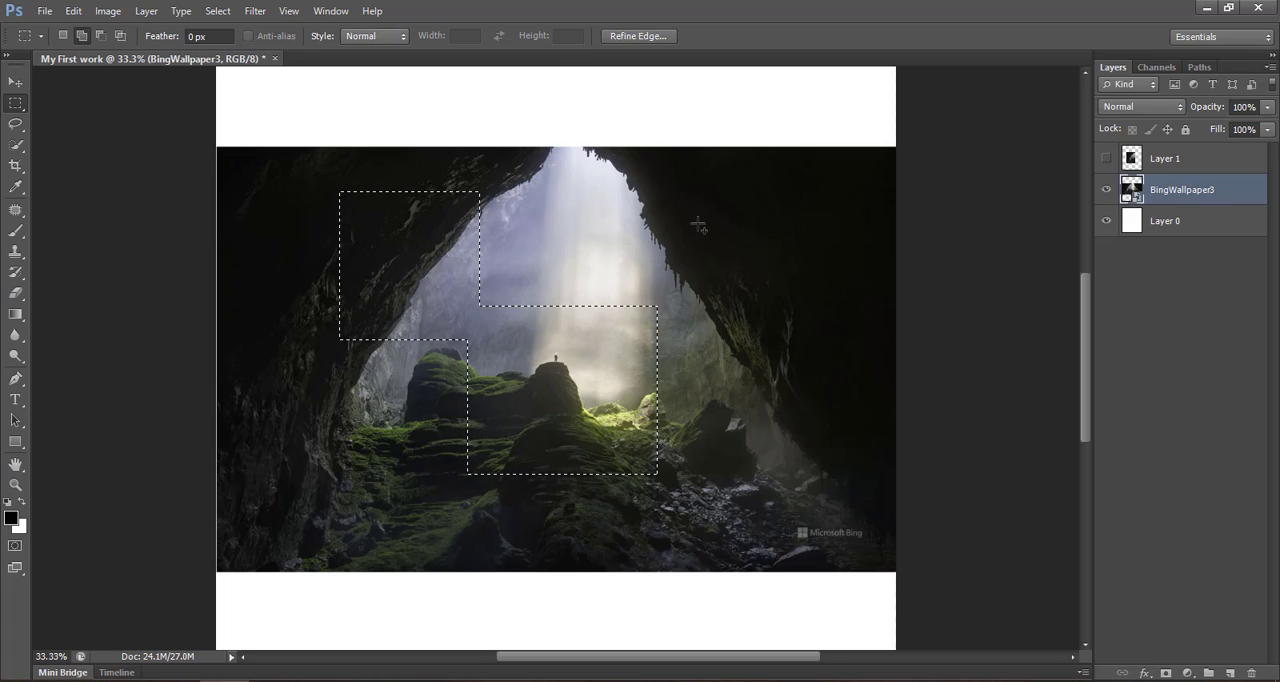
pyautogui.moveTo(679, 197); pyautogui.dragTo(734, 262)
pyautogui.moveTo(717, 351); pyautogui.dragTo(805, 436)
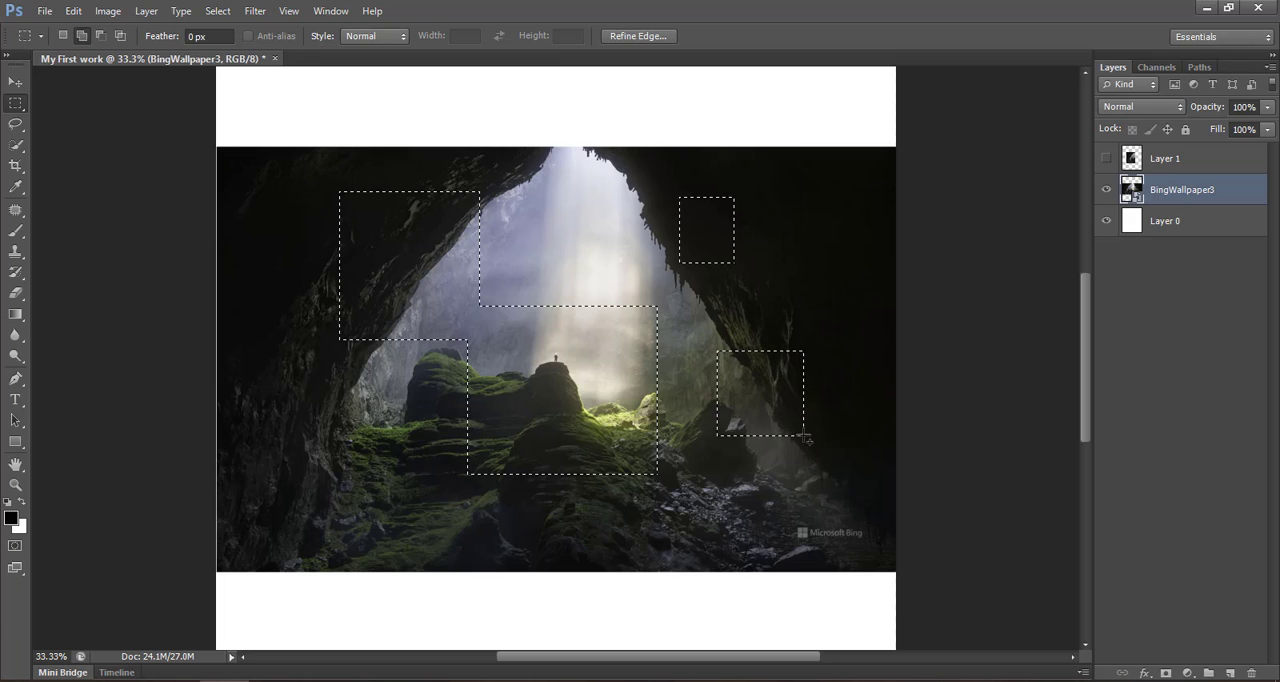
pyautogui.moveTo(677, 490); pyautogui.dragTo(765, 558)
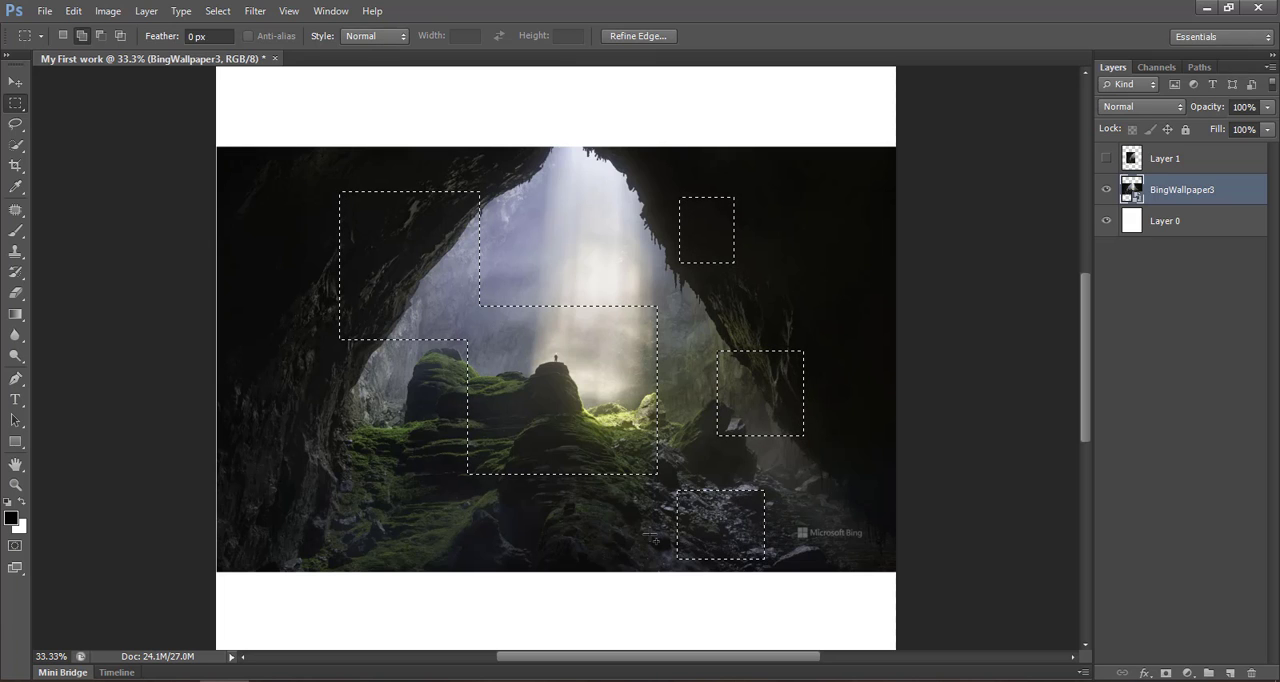
pyautogui.moveTo(338, 426); pyautogui.dragTo(440, 522)
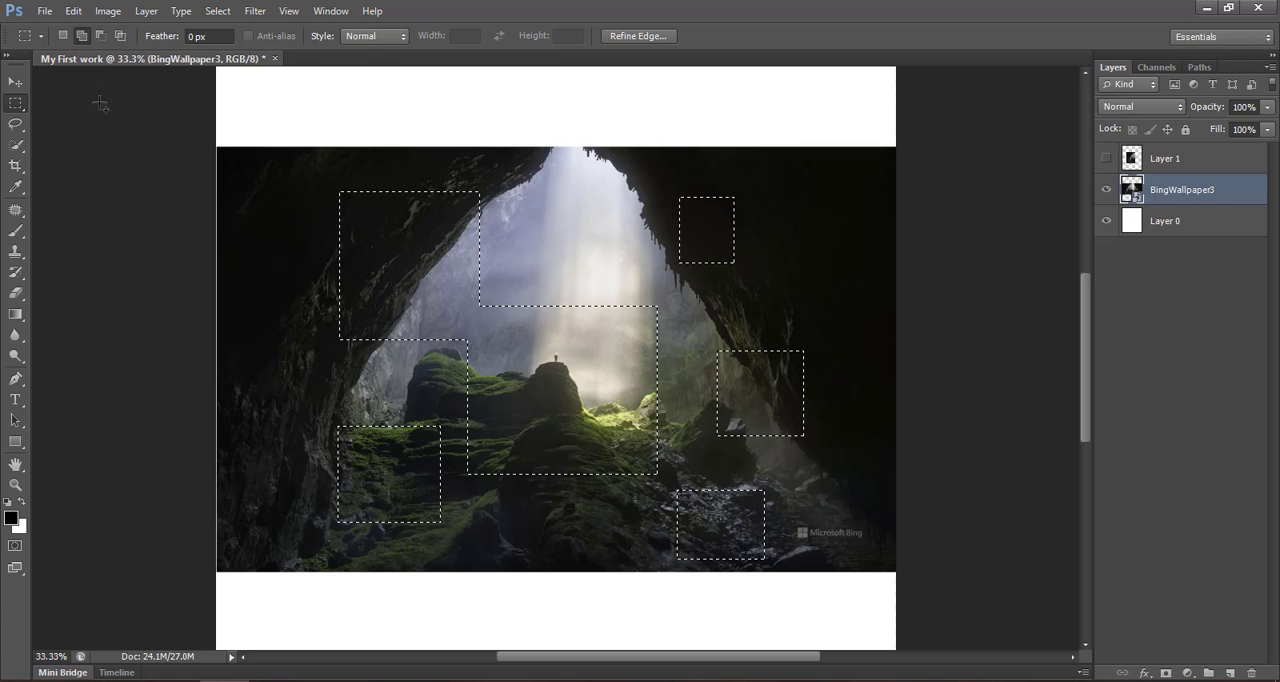
# - Subtract a rectangle where the two large selected areas meet, and intersect the selection with a wide band across the cave's upper half
pyautogui.click(102, 37)
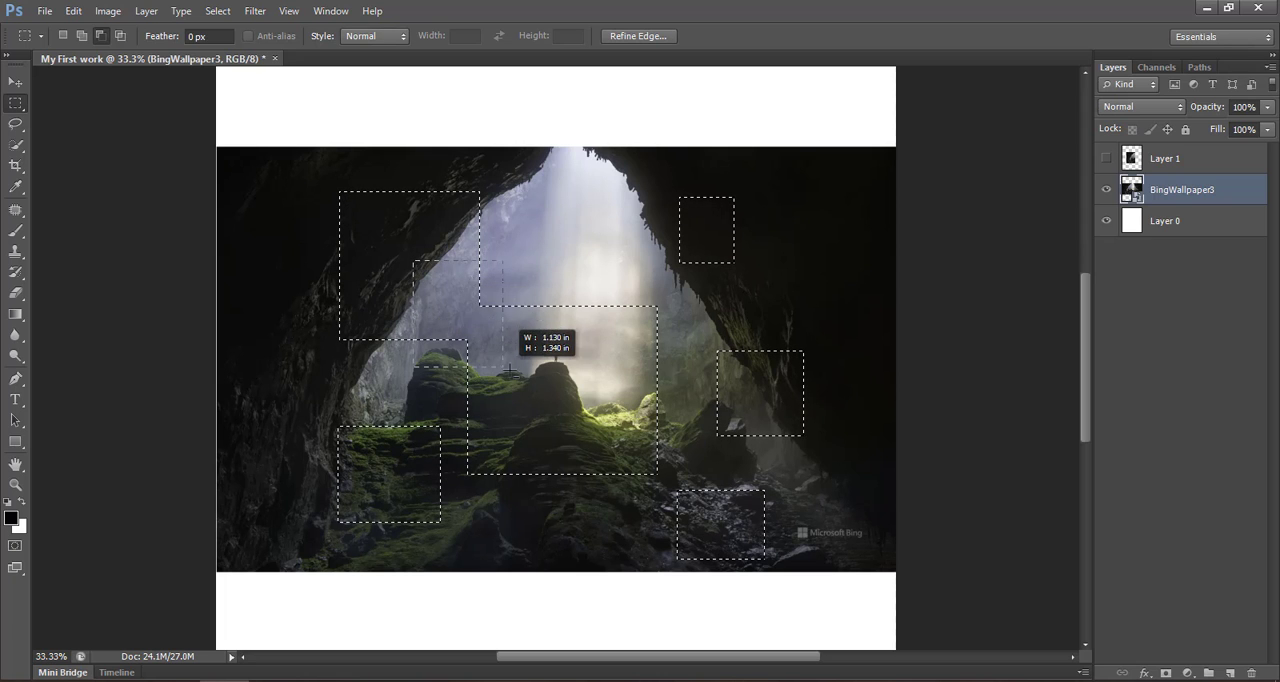
pyautogui.moveTo(509, 371); pyautogui.dragTo(527, 375)
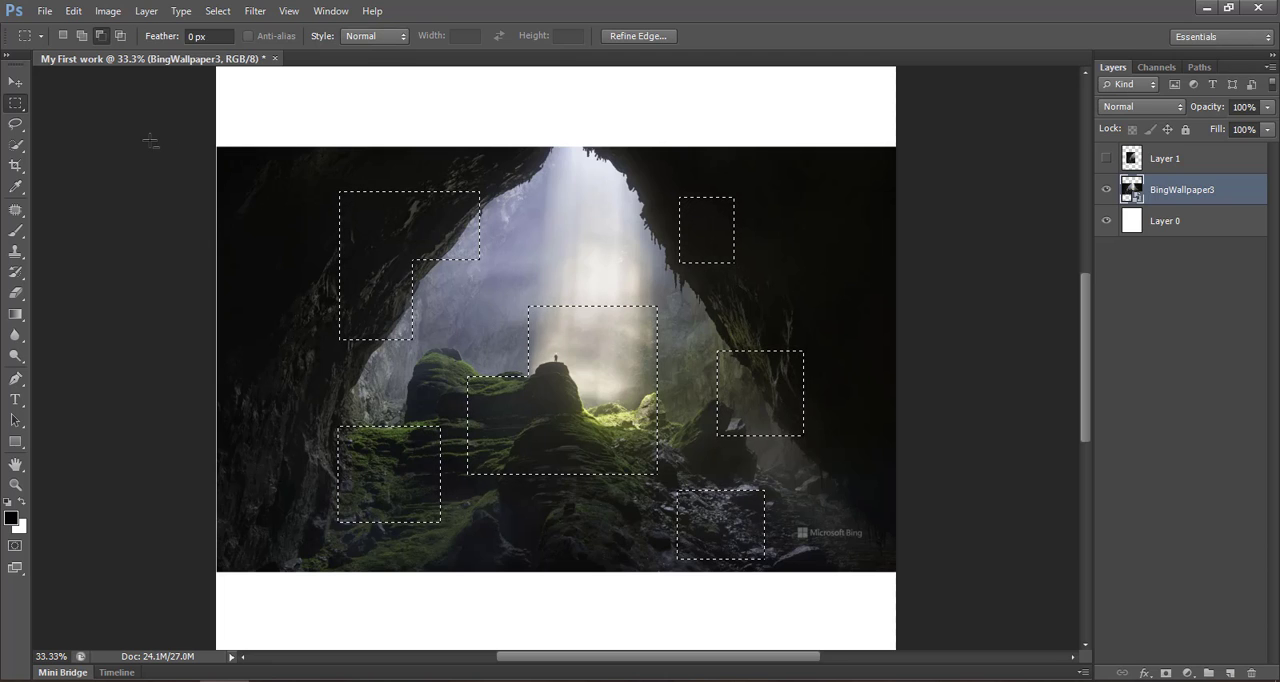
pyautogui.click(121, 38)
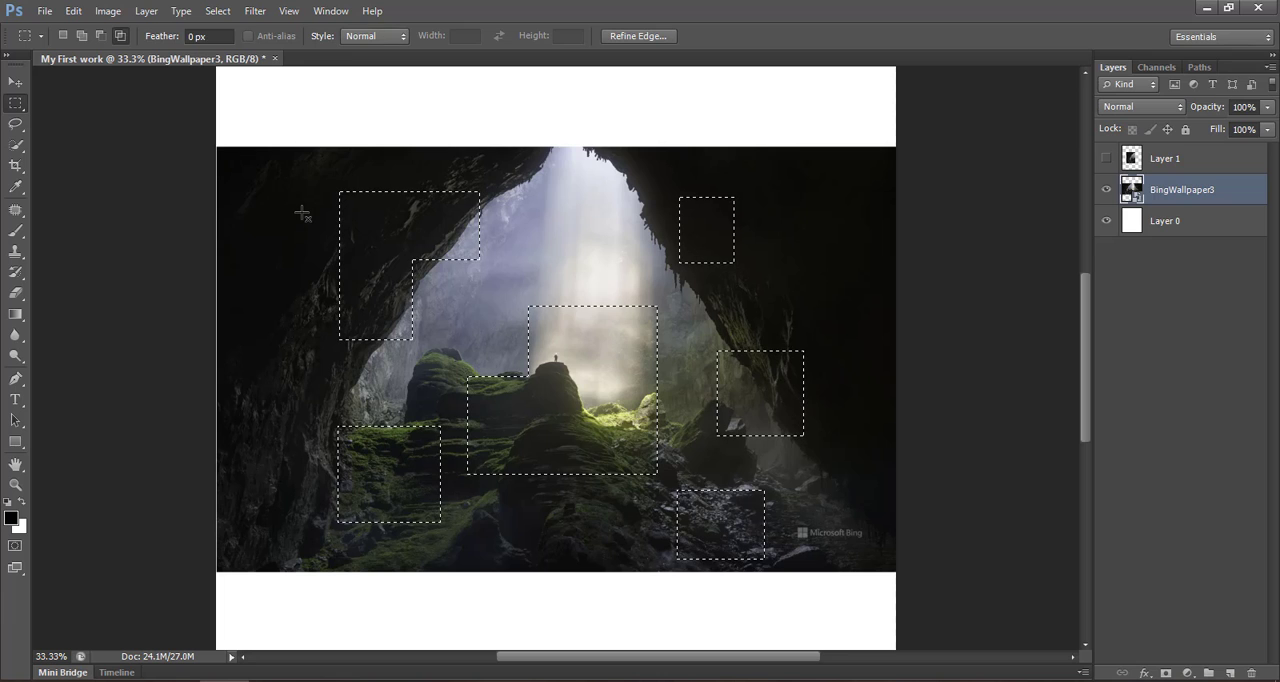
pyautogui.moveTo(393, 241); pyautogui.dragTo(816, 333)
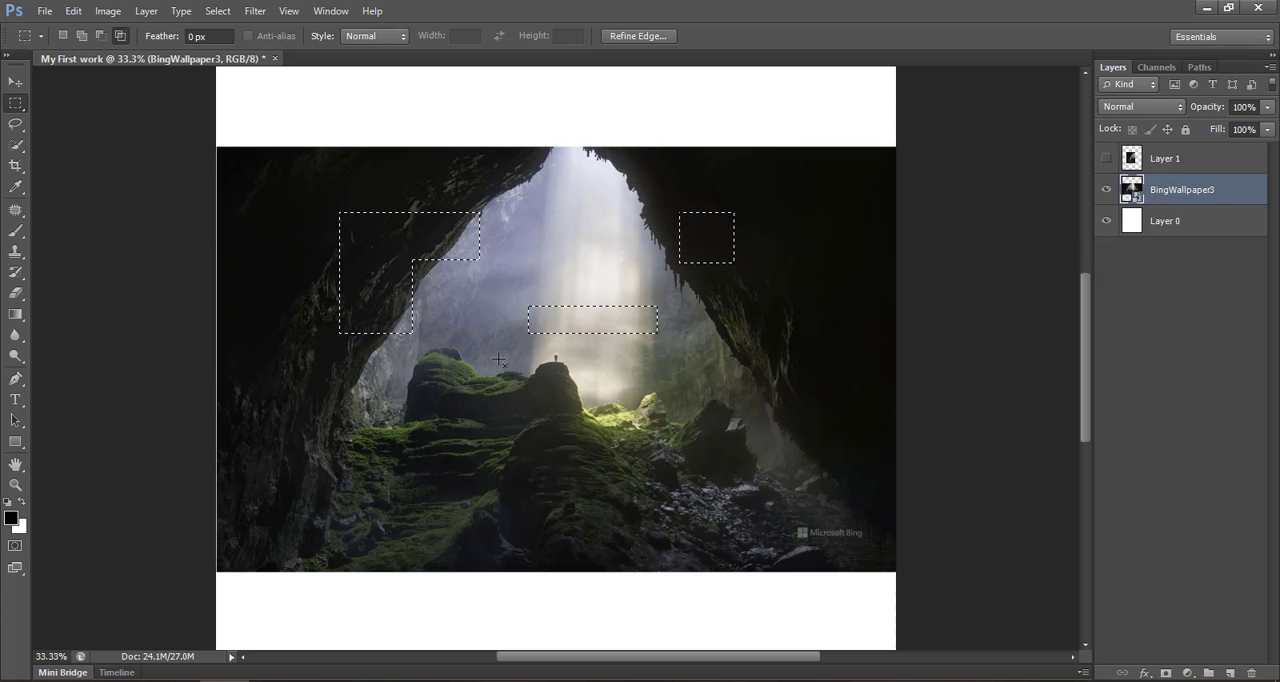
# - Copy the selected picture areas onto a new layer, hide the BingWallpaper3 layer and leave no layer selected
pyautogui.click(10, 80)
pyautogui.click(1229, 675)
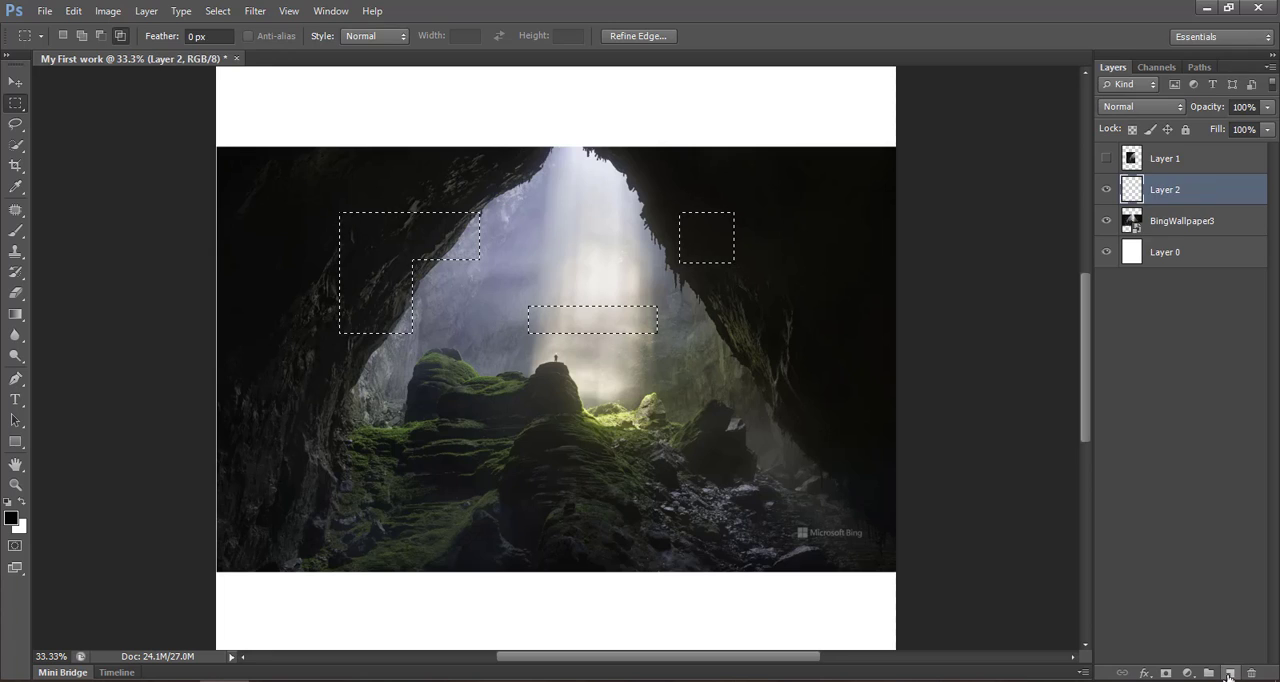
pyautogui.click(570, 400)
pyautogui.press('v')
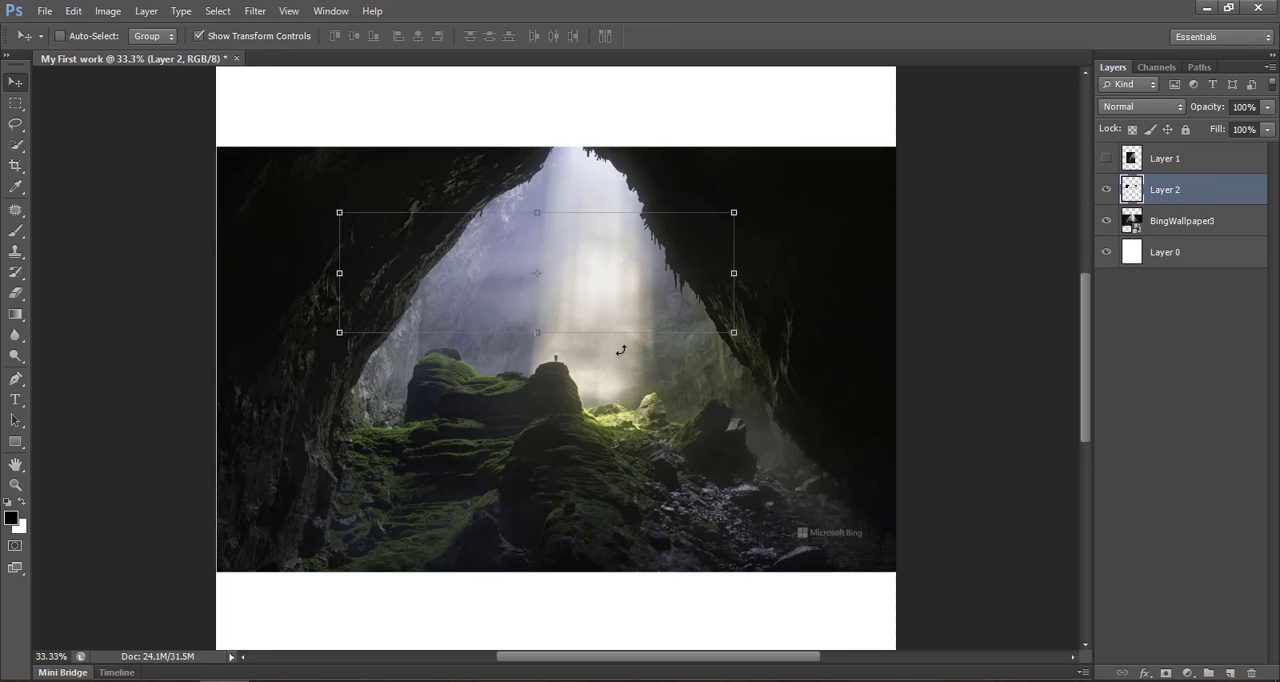
pyautogui.click(1106, 220)
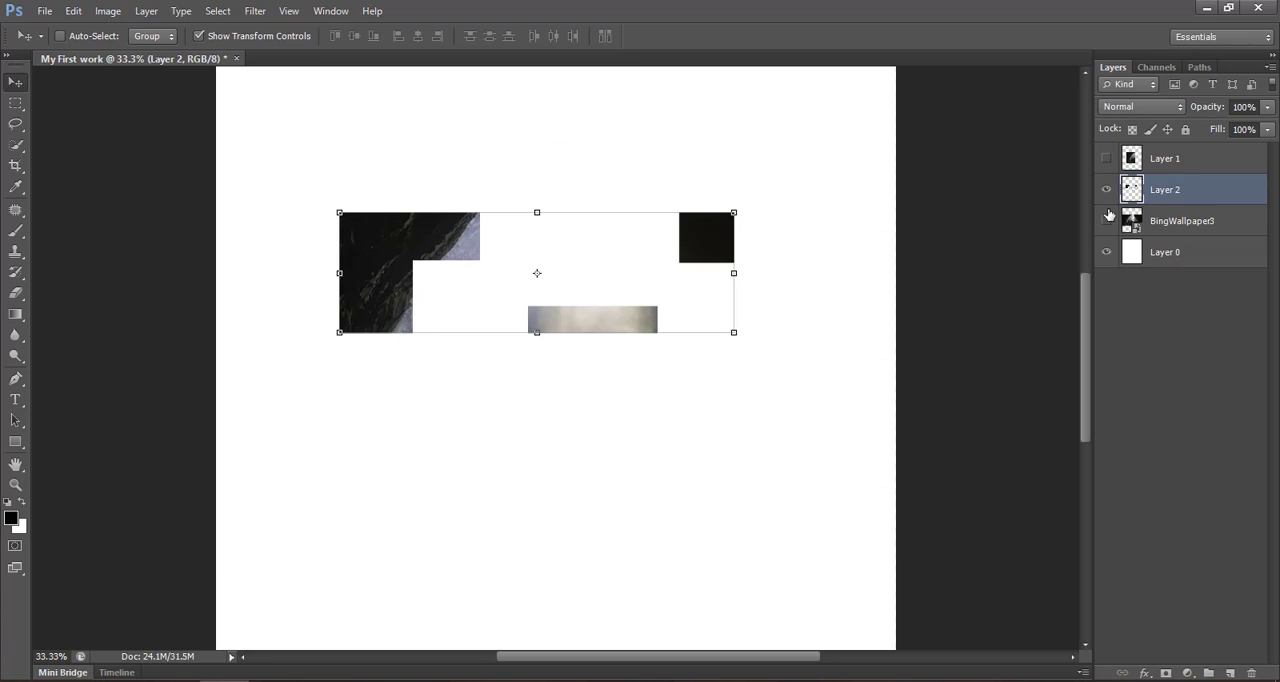
pyautogui.click(1162, 283)
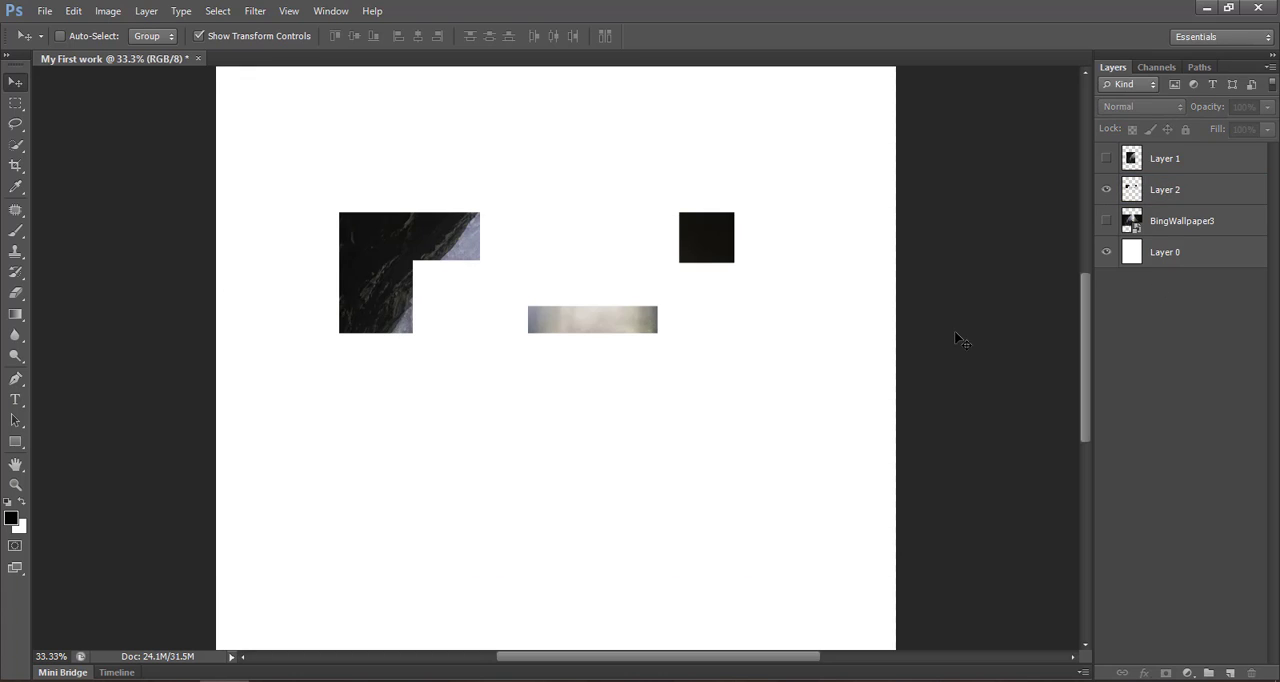
# - Hide Layer 2, and show and select the BingWallpaper3 layer again
pyautogui.click(1104, 189)
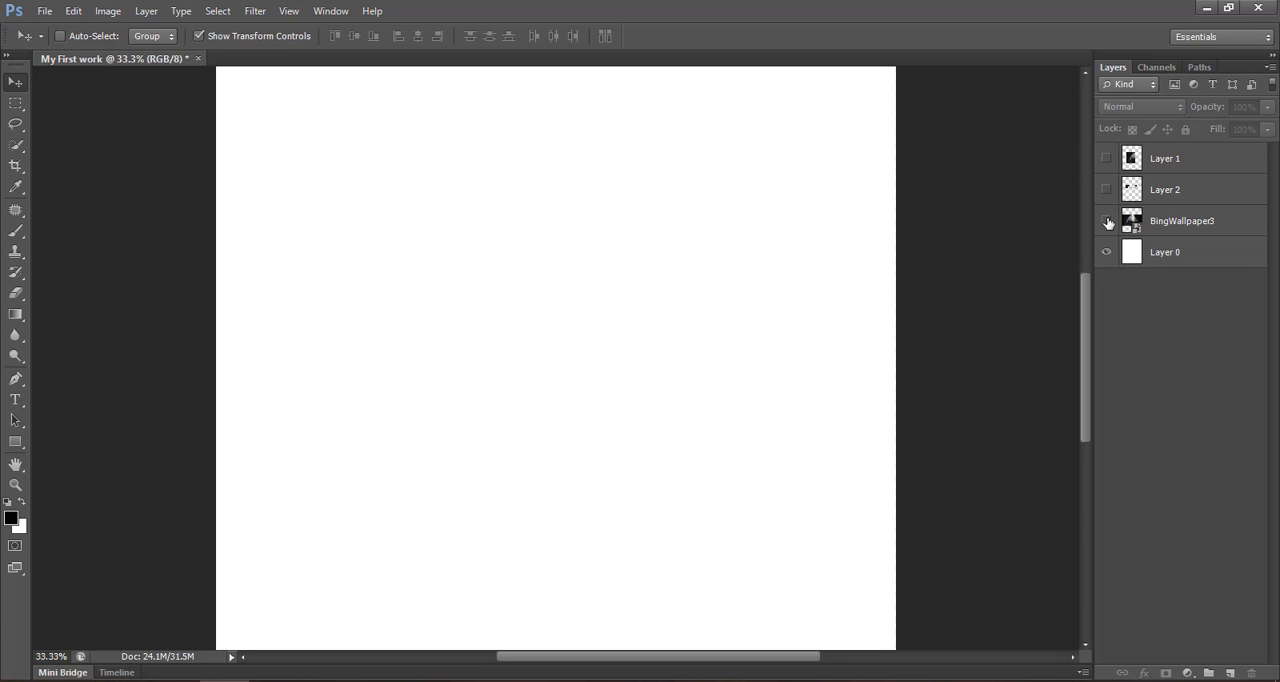
pyautogui.click(1106, 220)
pyautogui.click(1219, 232)
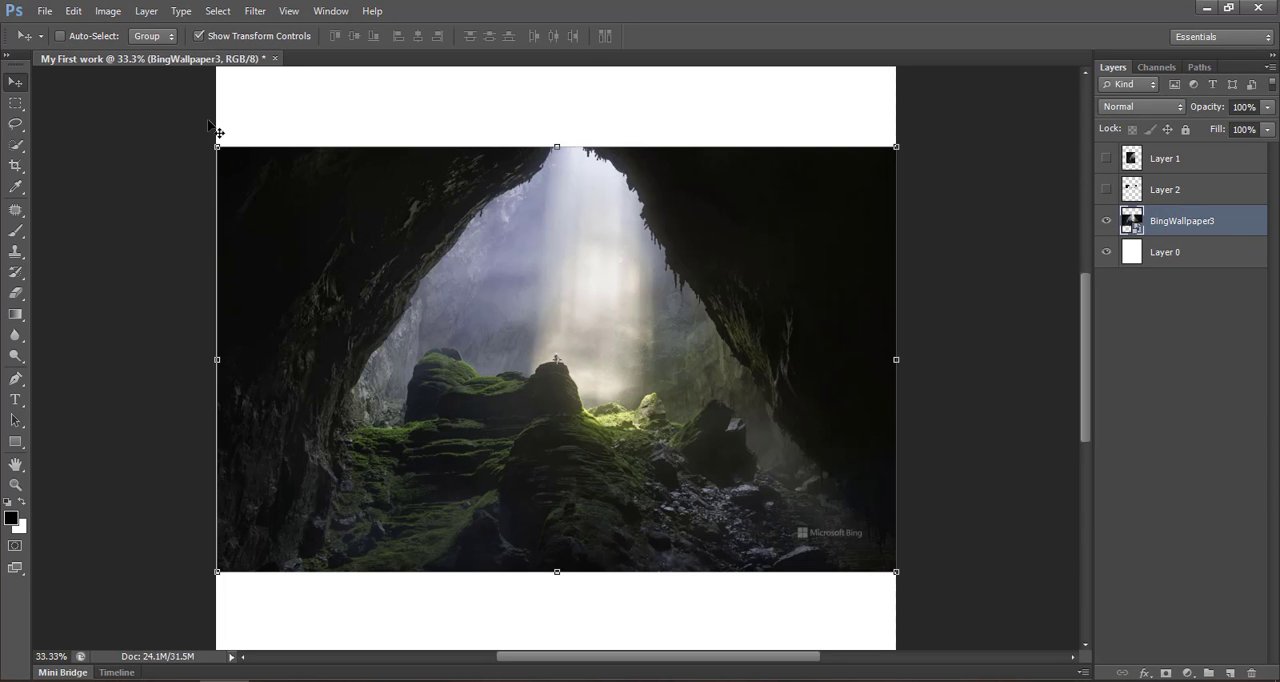
# - Switch to the Rectangular Marquee Tool and set its feather to 20 px
pyautogui.click(16, 104)
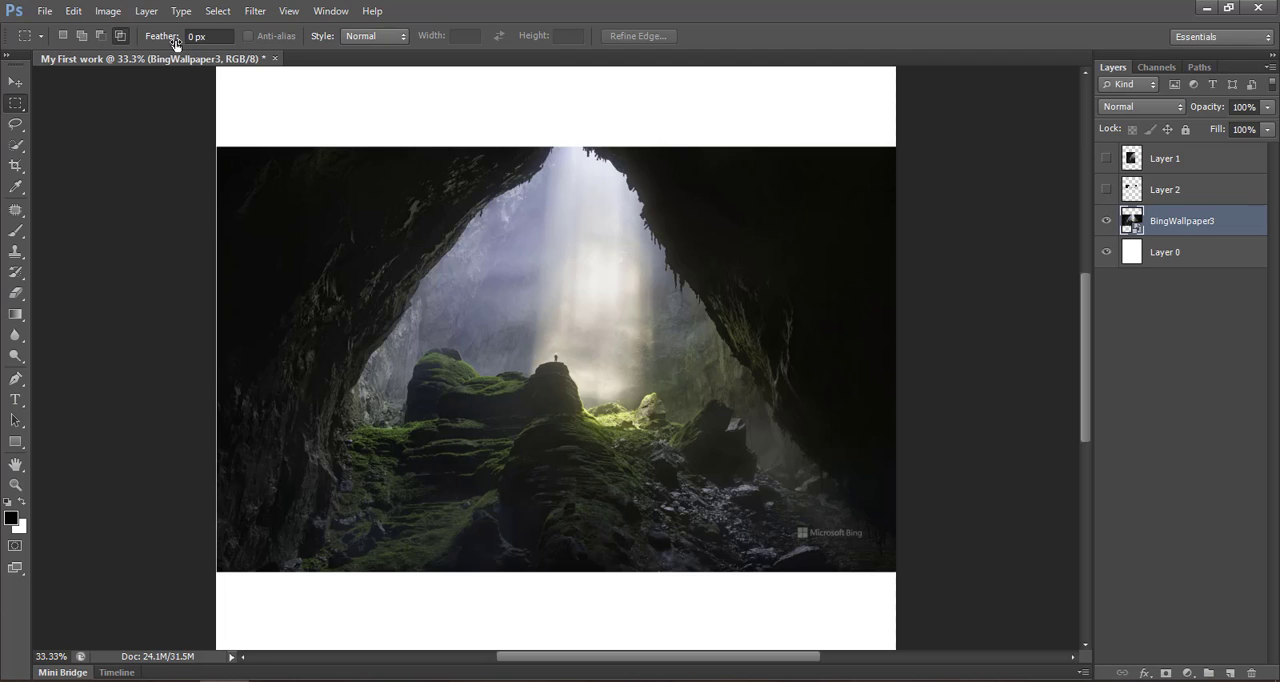
pyautogui.moveTo(160, 43); pyautogui.dragTo(167, 43)
pyautogui.doubleClick(191, 36)
pyautogui.write('20')
pyautogui.press('Return')
# - Copy a feathered rectangle around the central rock and light beam onto a new layer, and hide the BingWallpaper3 layer
pyautogui.moveTo(417, 257); pyautogui.dragTo(630, 447)
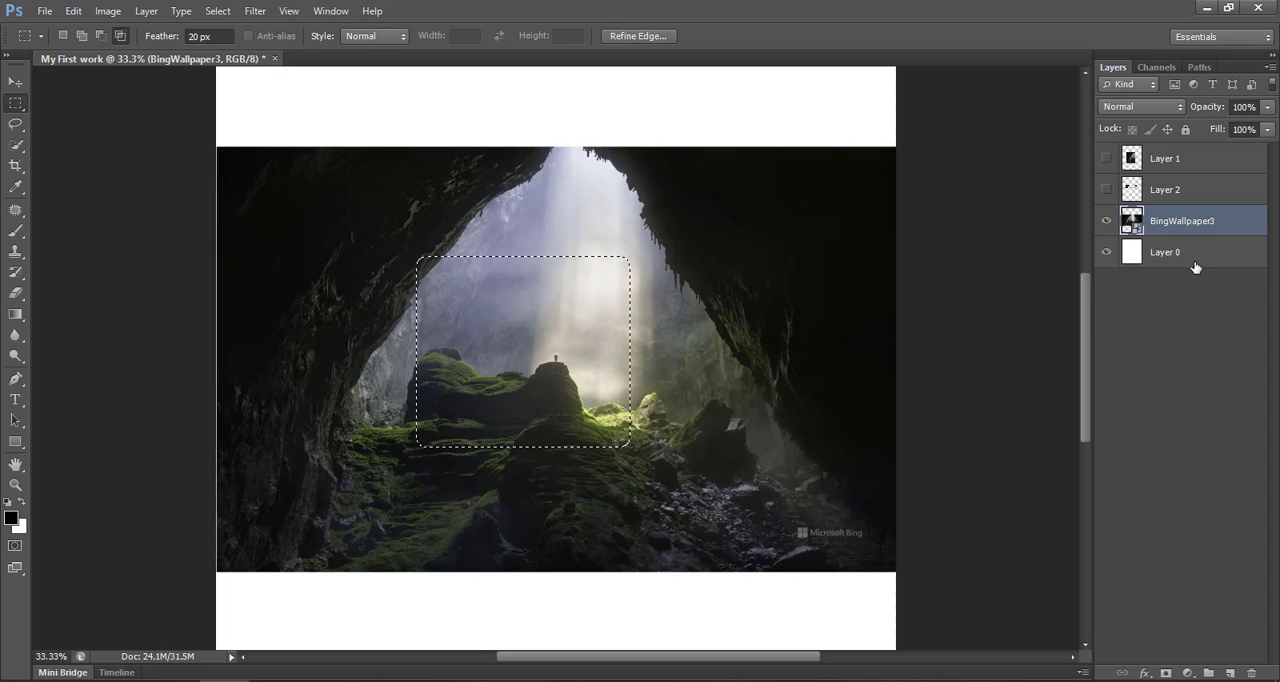
pyautogui.hotkey('ctrl', 'j')
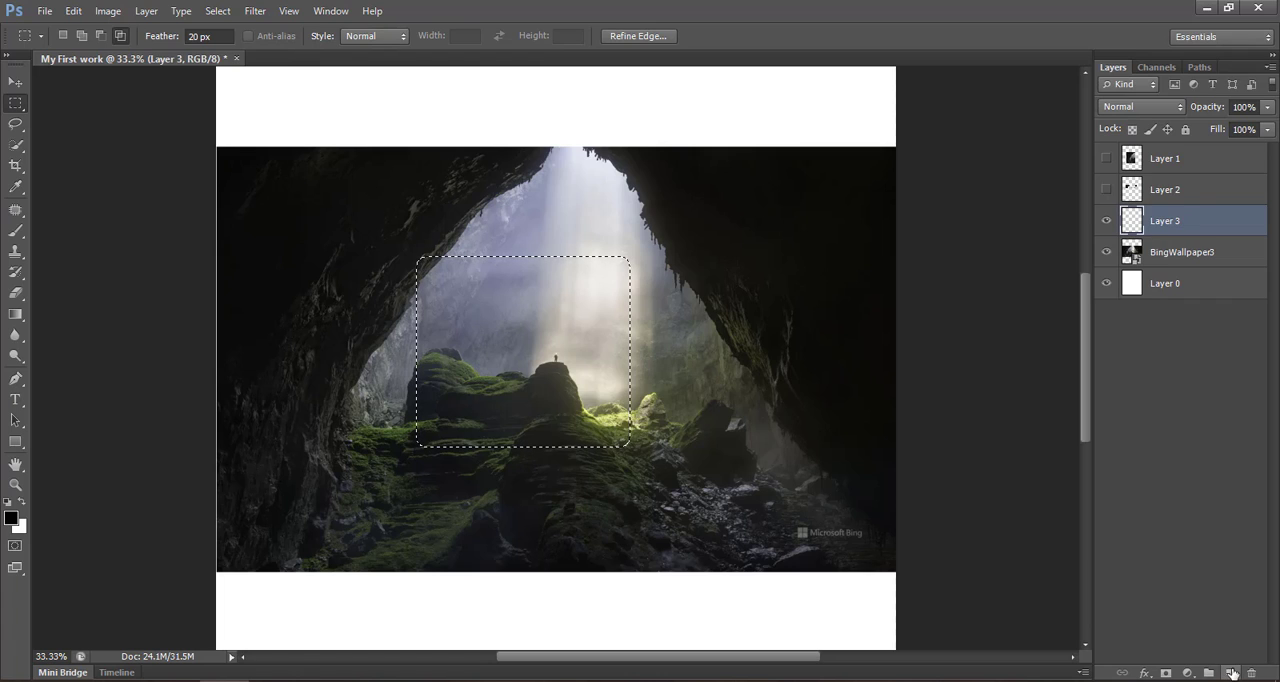
pyautogui.click(1106, 252)
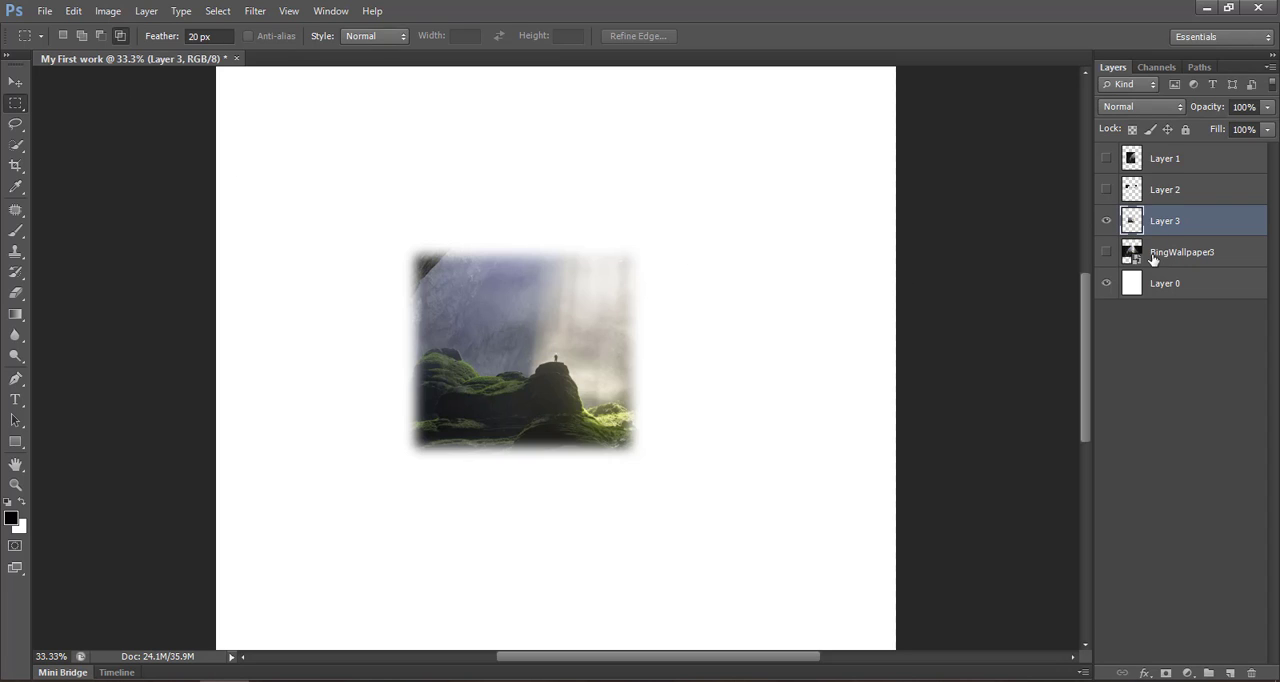
# - Hide Layer 3, and show and select the BingWallpaper3 layer again
pyautogui.click(1106, 220)
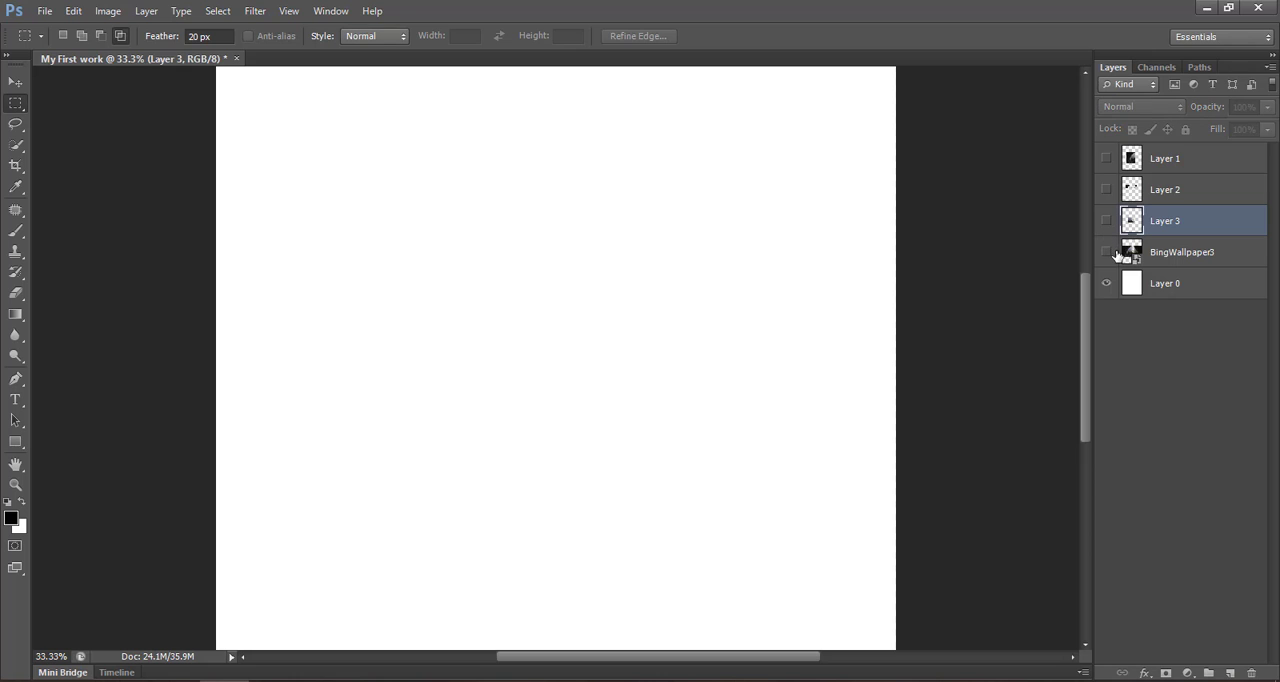
pyautogui.click(1106, 252)
pyautogui.click(1180, 252)
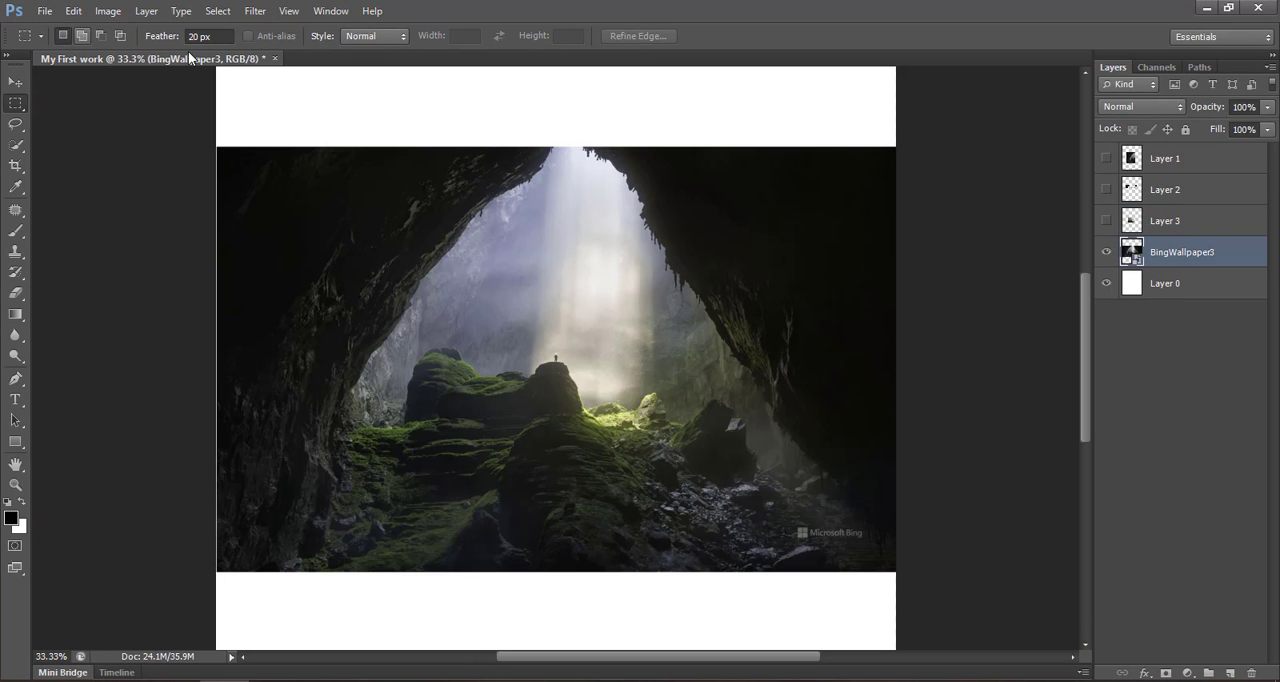
# - Return the marquee to New Selection mode and set its feather to 0 px
pyautogui.moveTo(170, 41); pyautogui.dragTo(100, 41)
pyautogui.moveTo(219, 37); pyautogui.dragTo(163, 36)
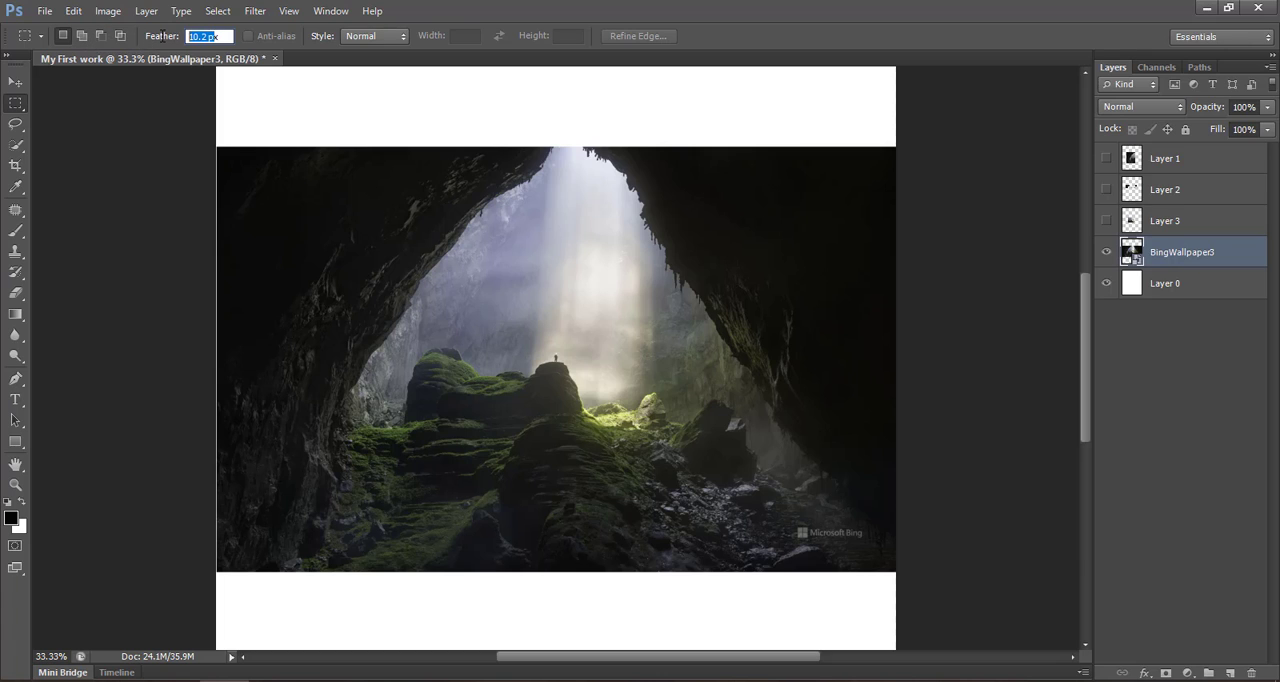
pyautogui.write('0')
pyautogui.press('Return')
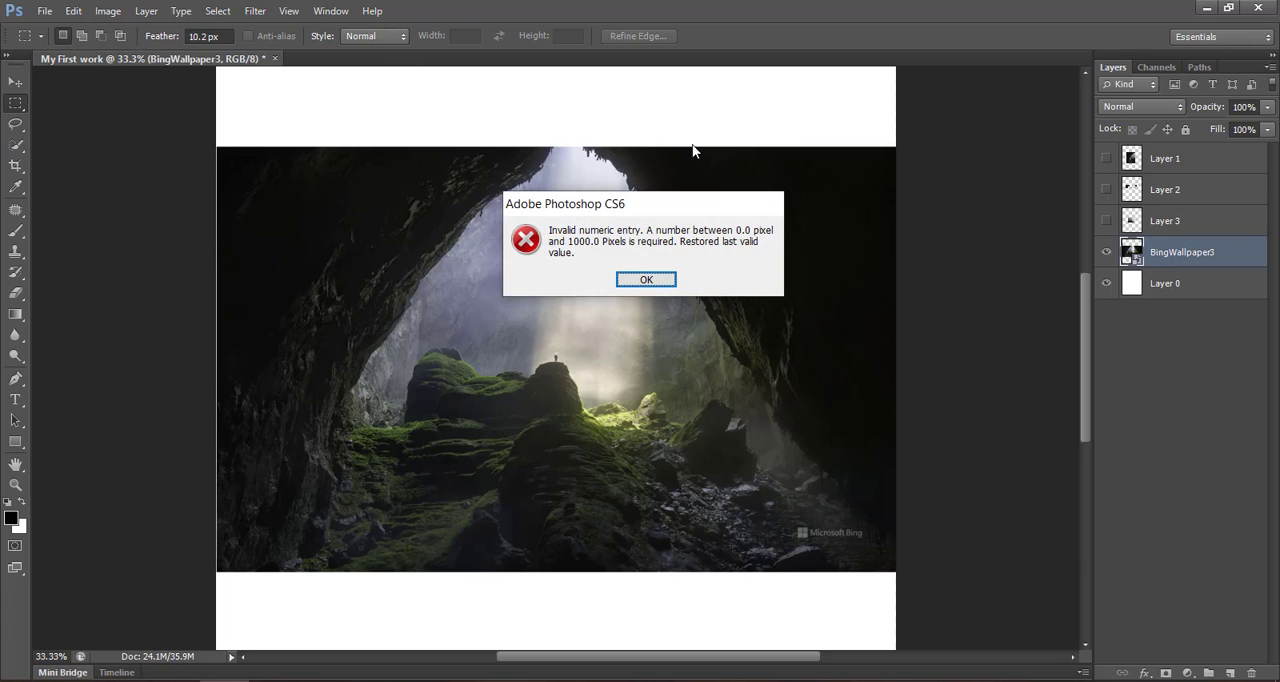
pyautogui.click(663, 284)
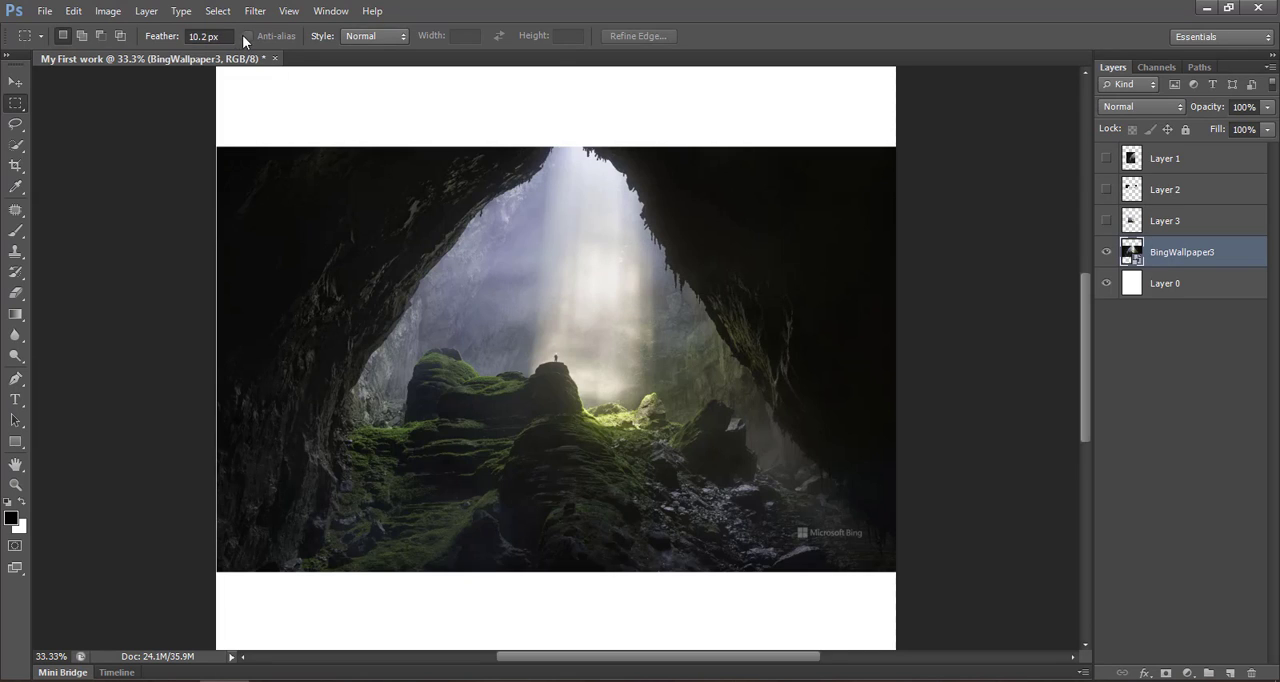
pyautogui.doubleClick(201, 36)
pyautogui.write('0')
pyautogui.press('Return')
# - Draw a small selection on the cave's upper-left part and, keeping the Normal style, replace it with a tall rectangle over the left half
pyautogui.moveTo(372, 227); pyautogui.dragTo(518, 378)
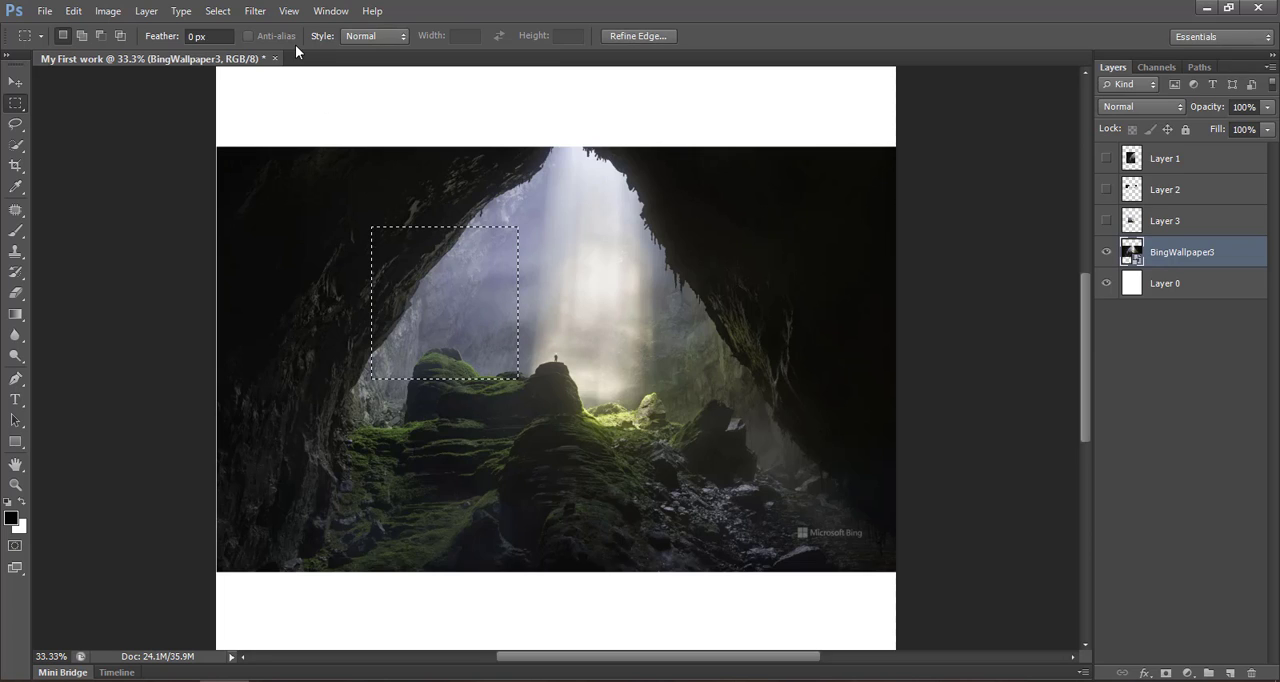
pyautogui.click(356, 38)
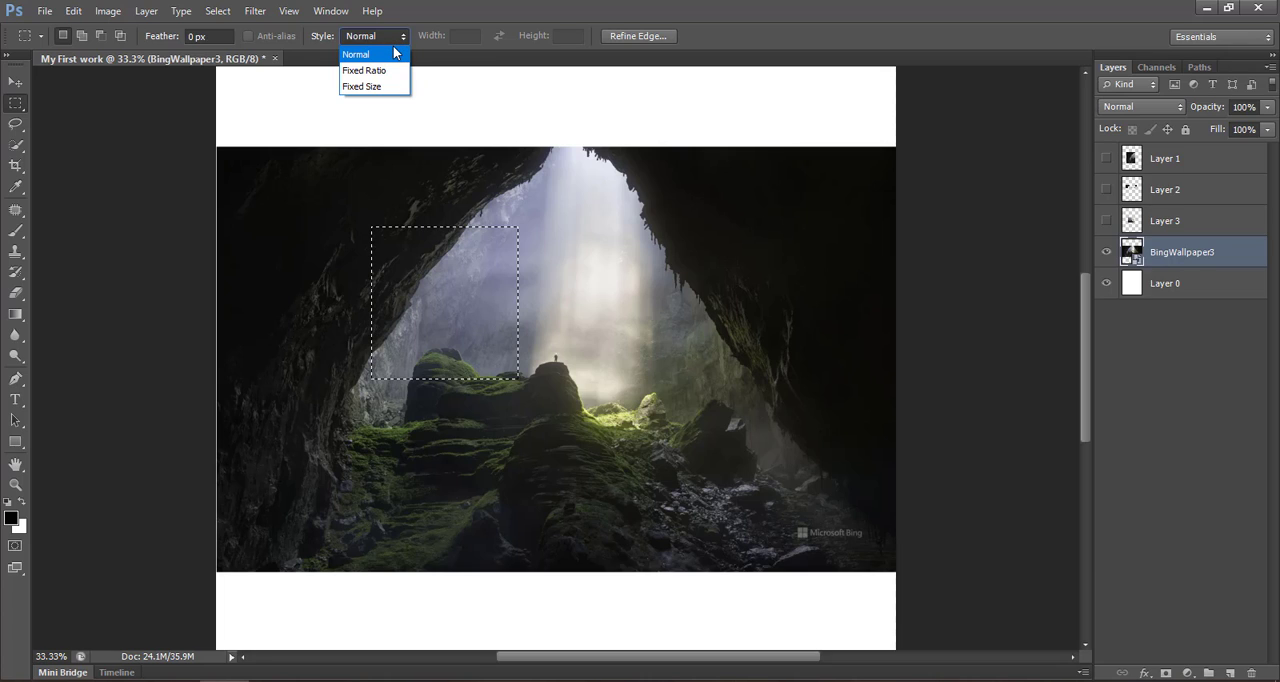
pyautogui.click(440, 10)
pyautogui.moveTo(277, 181); pyautogui.dragTo(507, 531)
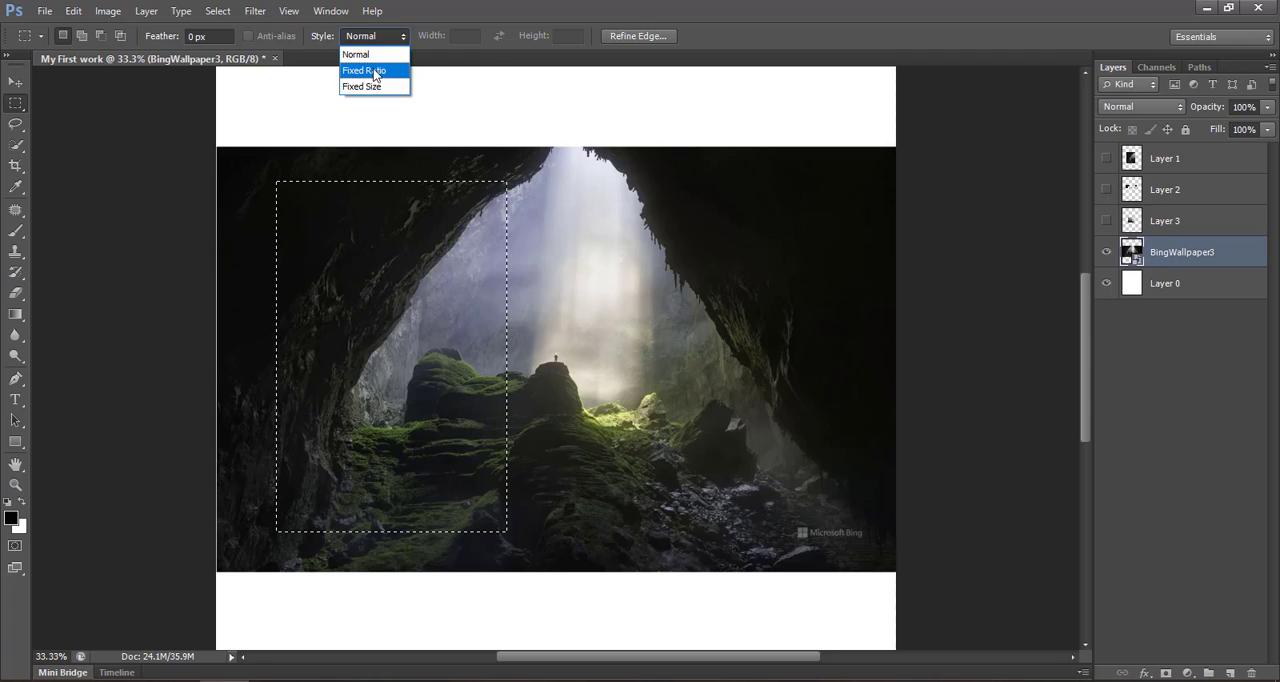
# - Replace the selection with a square over the cave's left half using the Fixed Ratio style at 1:1, and deselect it
pyautogui.click(373, 70)
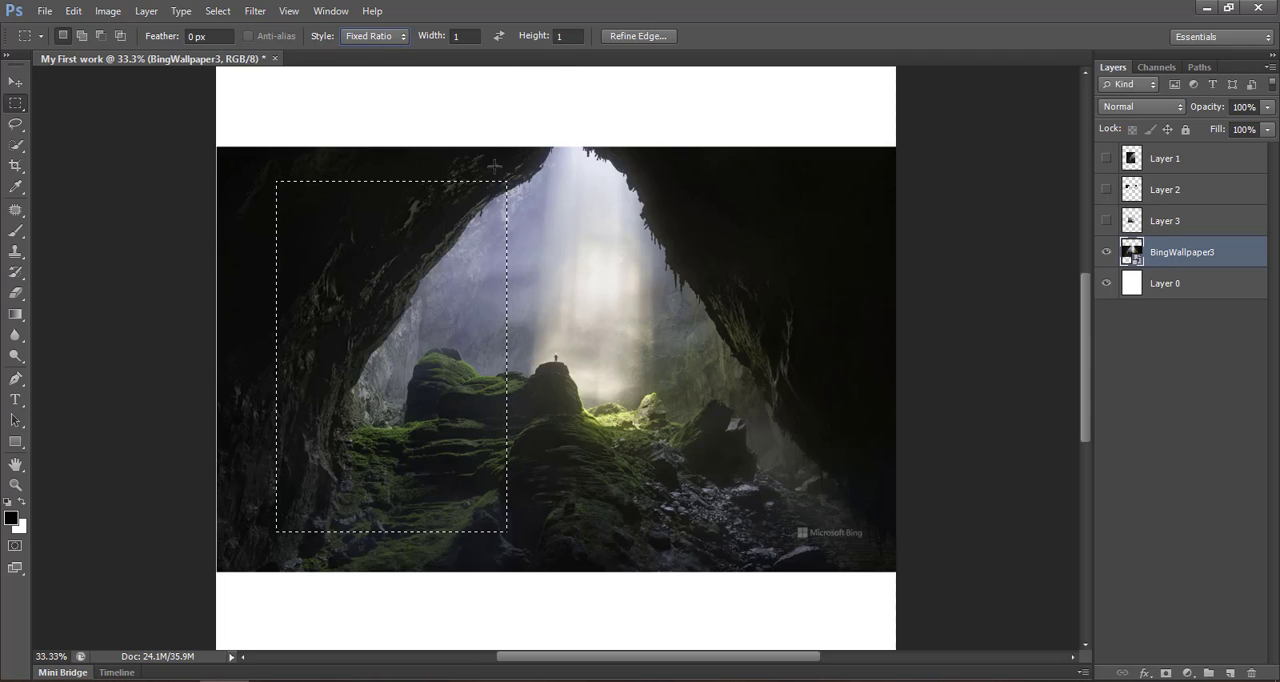
pyautogui.click(408, 252)
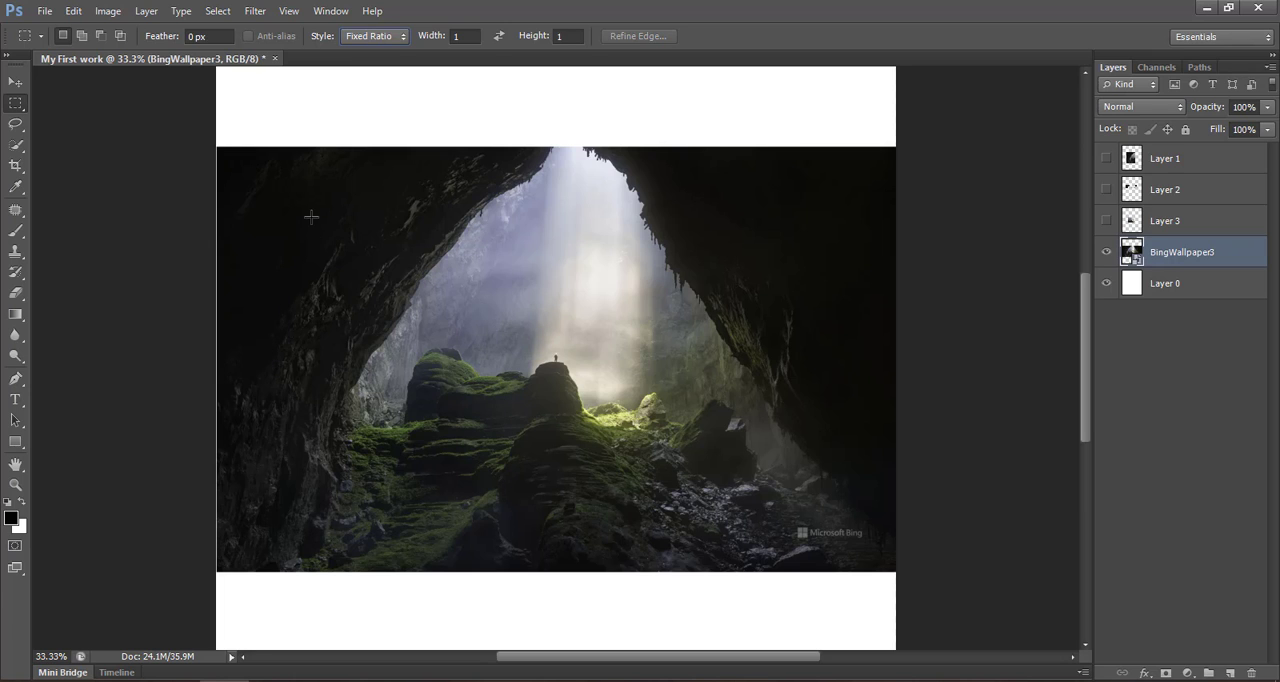
pyautogui.moveTo(311, 216); pyautogui.dragTo(638, 522)
pyautogui.hotkey('ctrl', 'd')
pyautogui.hotkey('ctrl', 'd')
# - Switch the marquee to the Fixed Size style, place a 64 × 64 px selection on the cave's upper-left part, and deselect it
pyautogui.click(358, 37)
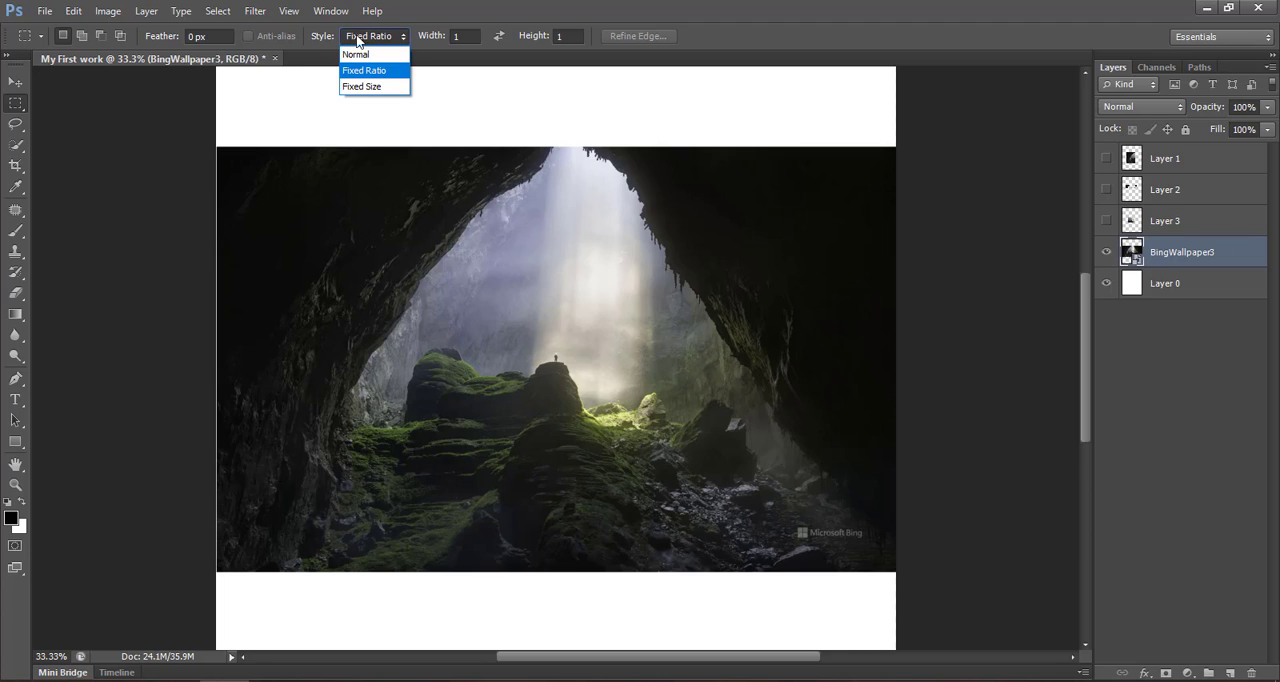
pyautogui.click(358, 88)
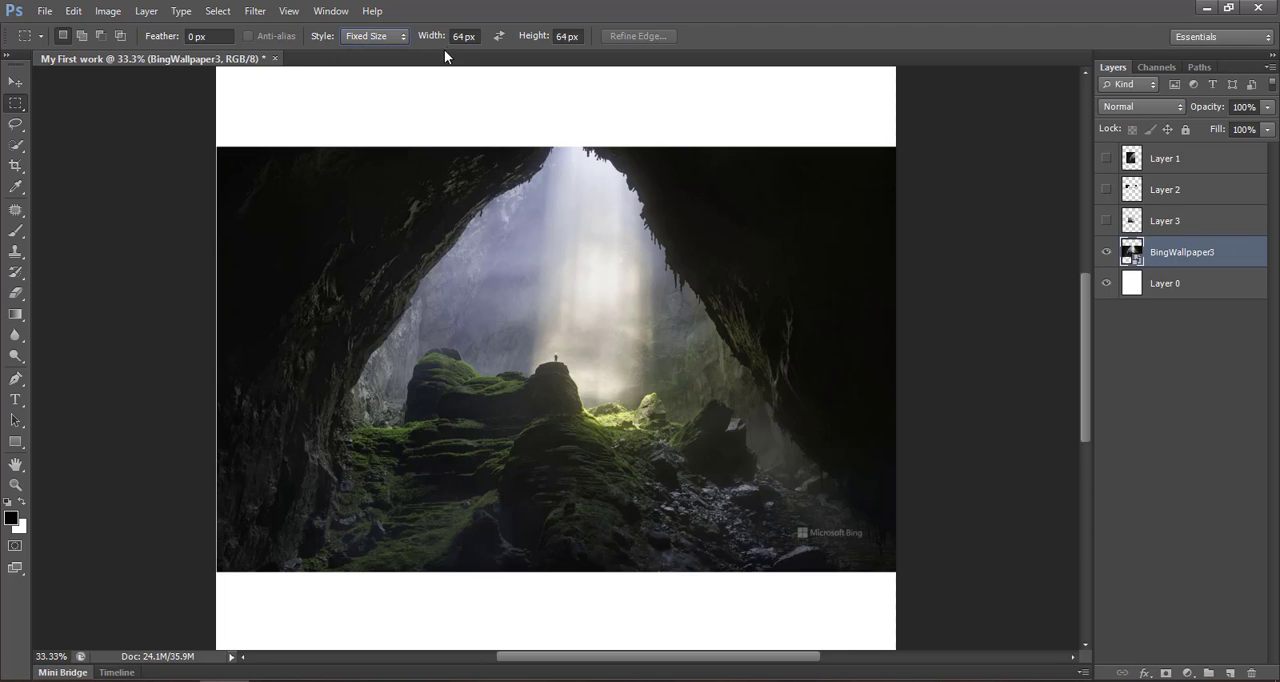
pyautogui.moveTo(363, 293); pyautogui.dragTo(372, 225)
pyautogui.hotkey('ctrl', 'd')
# - Set the marquee's fixed size to 300 px wide and 300 px high
pyautogui.click(463, 36)
pyautogui.press('BackSpace')
pyautogui.write('10')
pyautogui.press('BackSpace')
pyautogui.press('BackSpace')
pyautogui.write('00')
pyautogui.press('Tab')
pyautogui.write('300')
pyautogui.press('Return')
# - Place the 300 × 300 px selection at various spots on the cave's light beam, rocks and left wall, and deselect it
pyautogui.moveTo(432, 306); pyautogui.dragTo(314, 197)
pyautogui.click(571, 260)
pyautogui.click(394, 378)
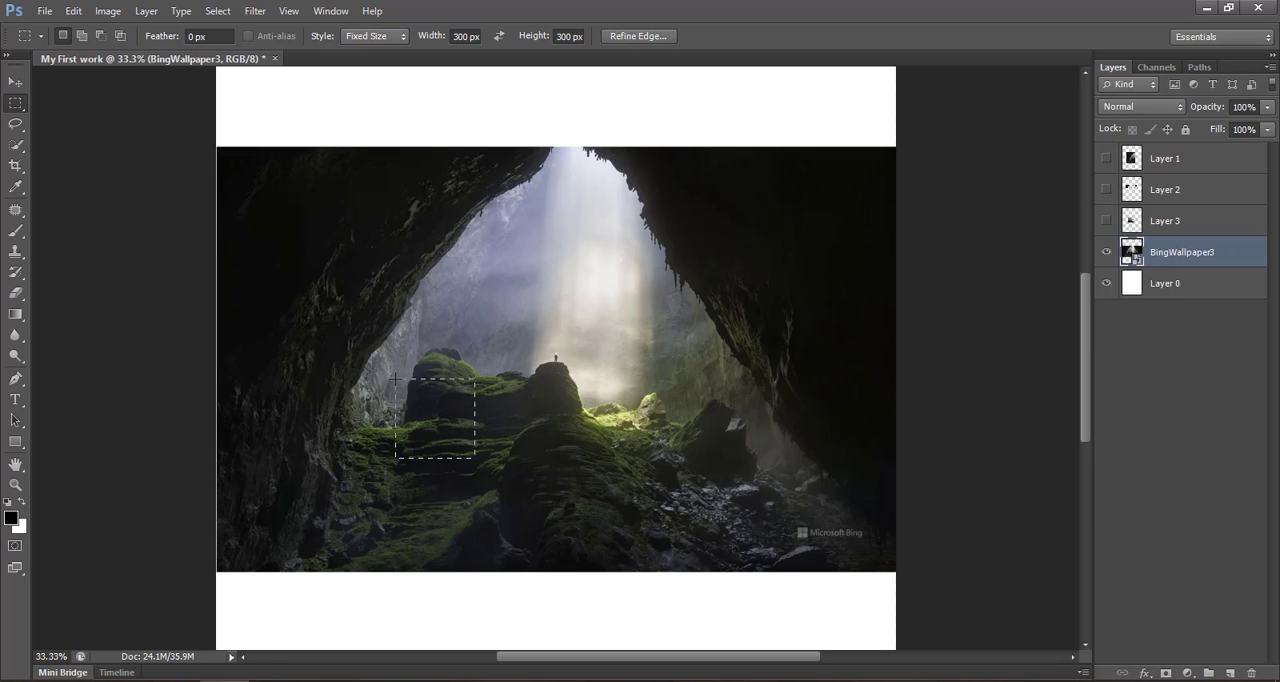
pyautogui.click(277, 221)
pyautogui.click(353, 167)
pyautogui.click(310, 273)
pyautogui.click(332, 174)
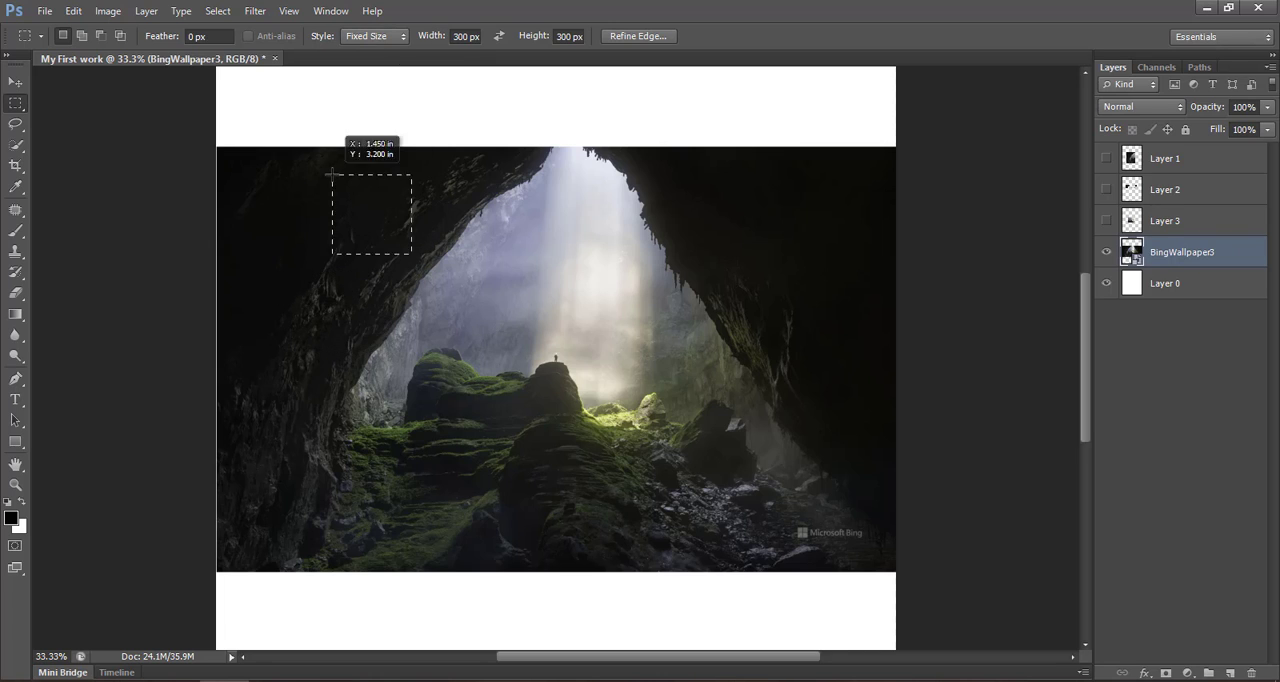
pyautogui.click(325, 374)
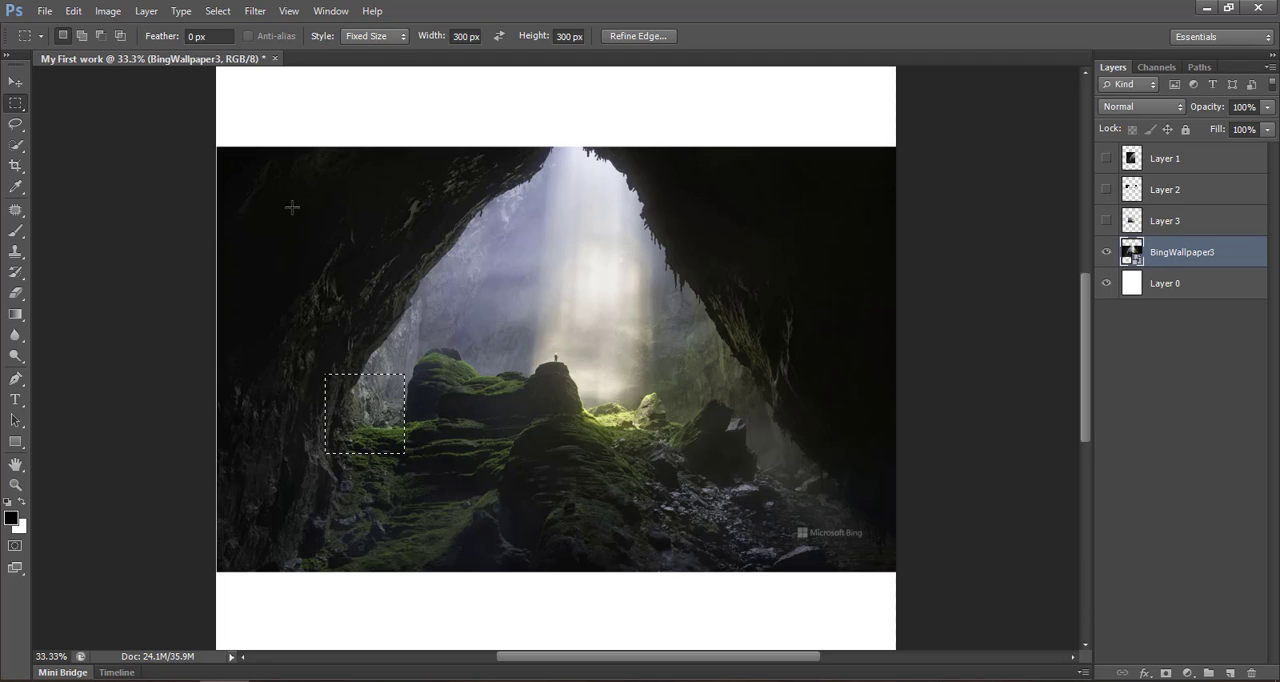
pyautogui.click(322, 222)
pyautogui.hotkey('ctrl', 'd')
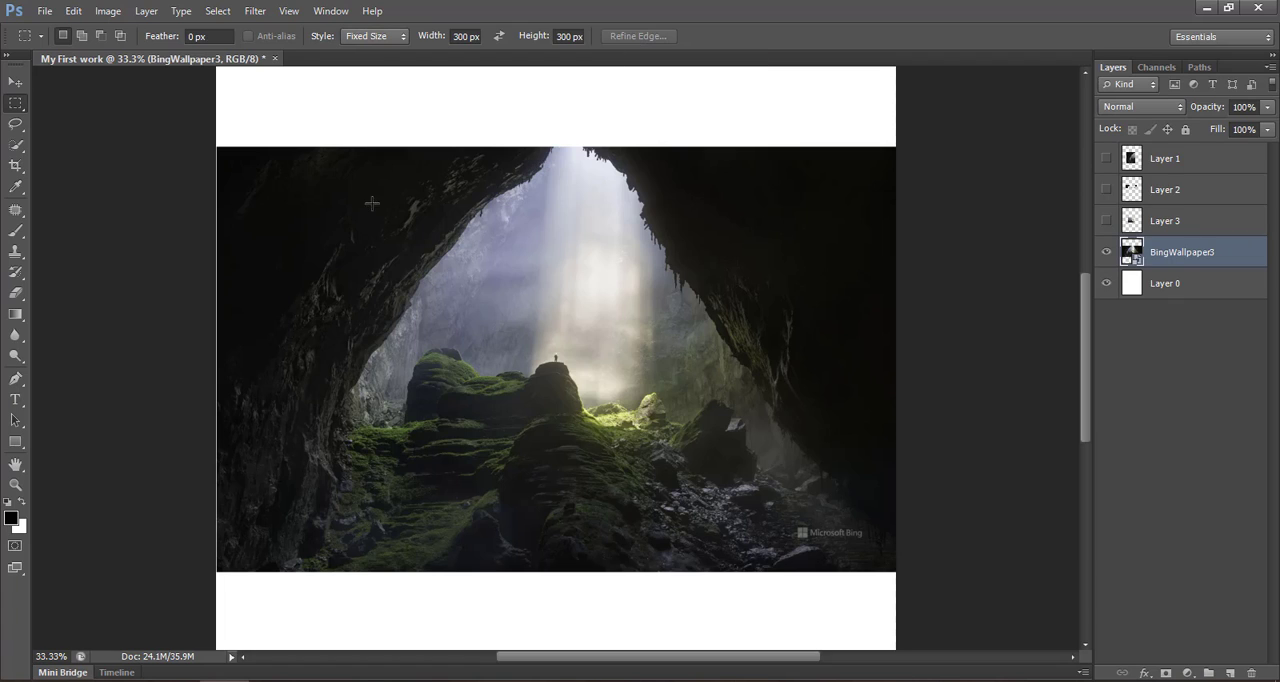
# - Deselect the layers, draw a nearly circular selection with the Elliptical Marquee over the cave's left half, and clear it
pyautogui.click(16, 104)
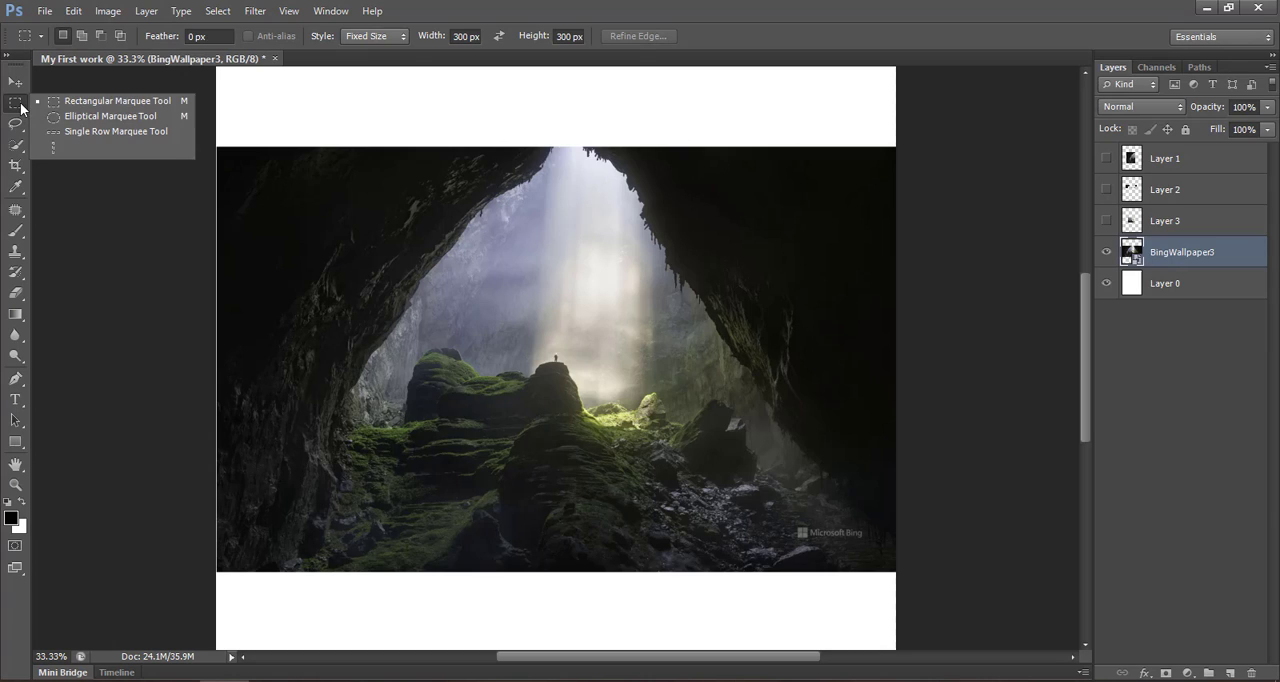
pyautogui.click(86, 117)
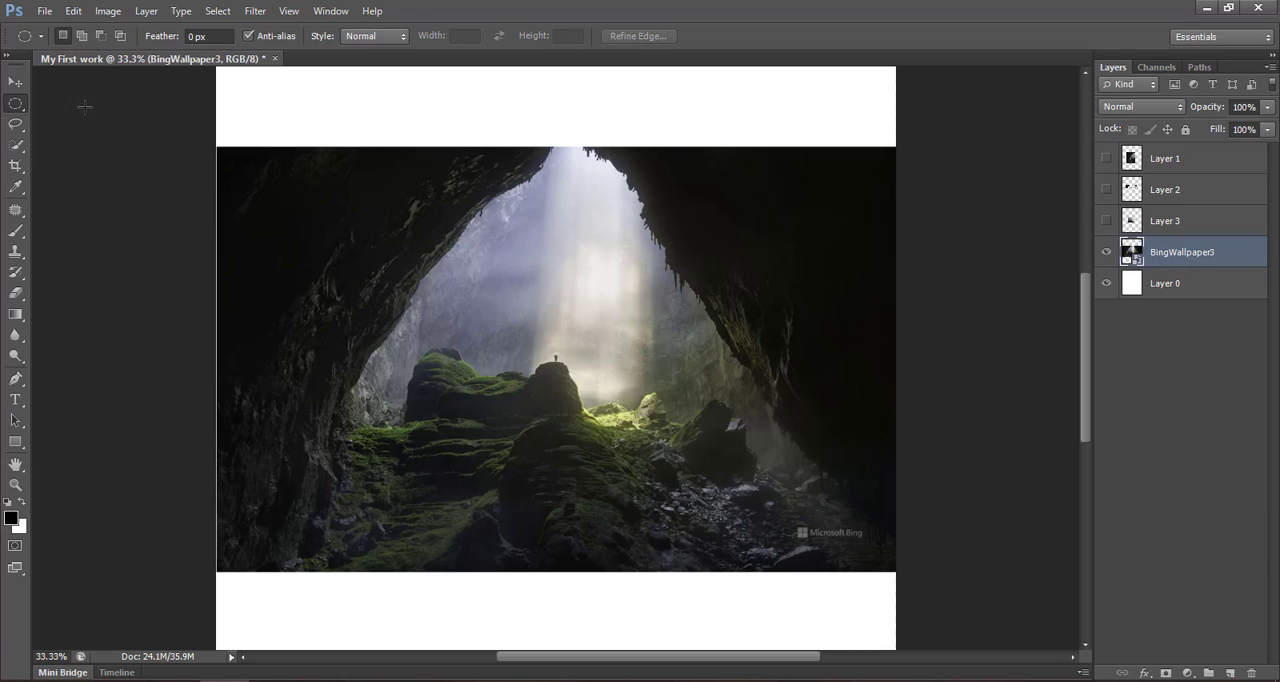
pyautogui.rightClick(17, 105)
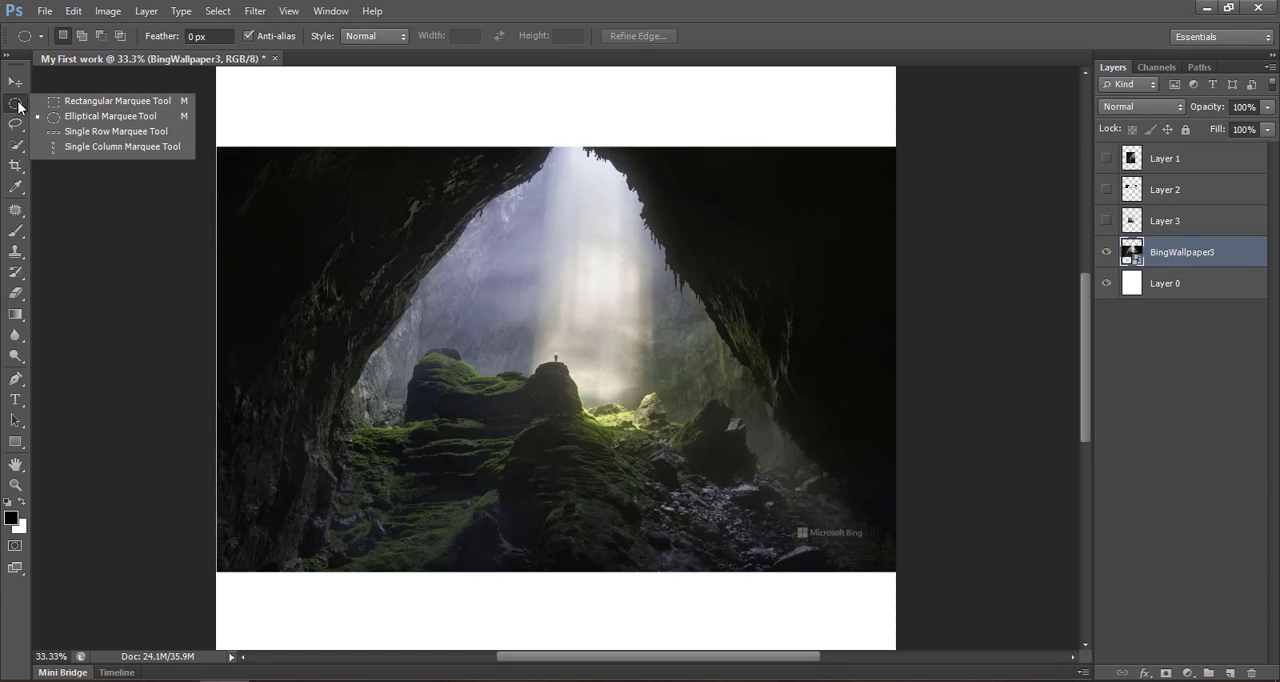
pyautogui.click(1143, 392)
pyautogui.moveTo(296, 237); pyautogui.dragTo(557, 505)
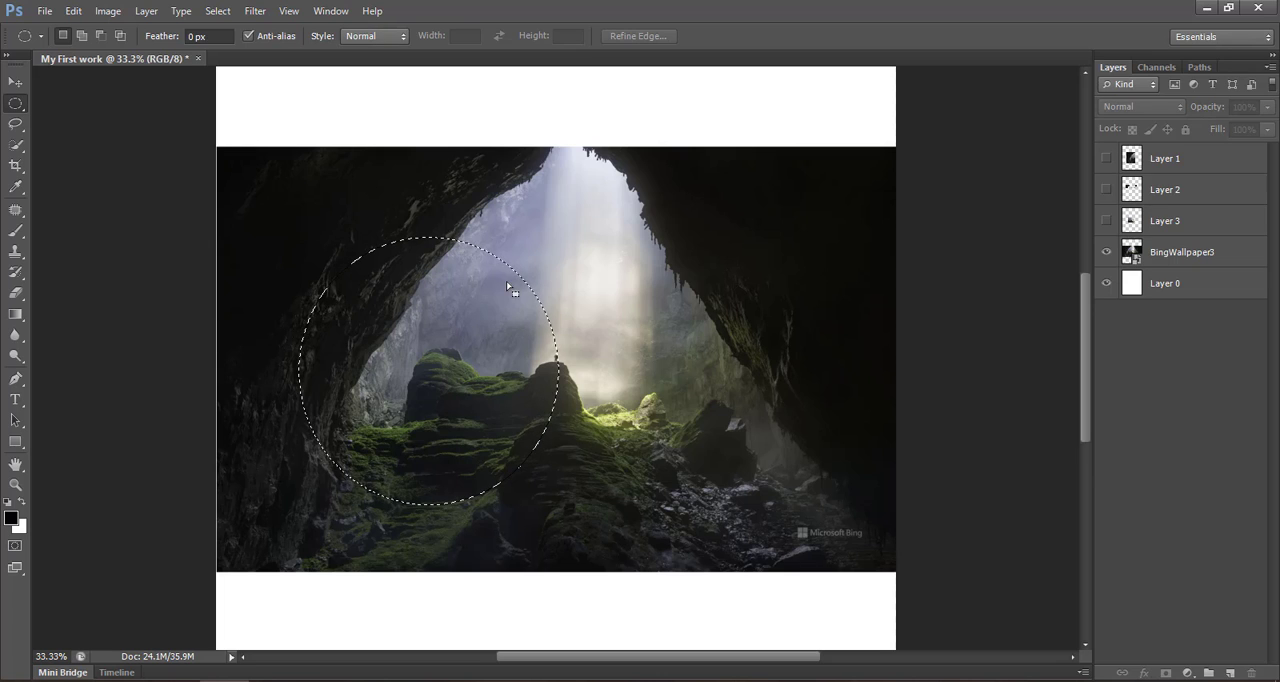
pyautogui.click(626, 306)
# - Place Single Row Marquee selections across the upper part of the cave, deselecting each one
pyautogui.click(13, 106)
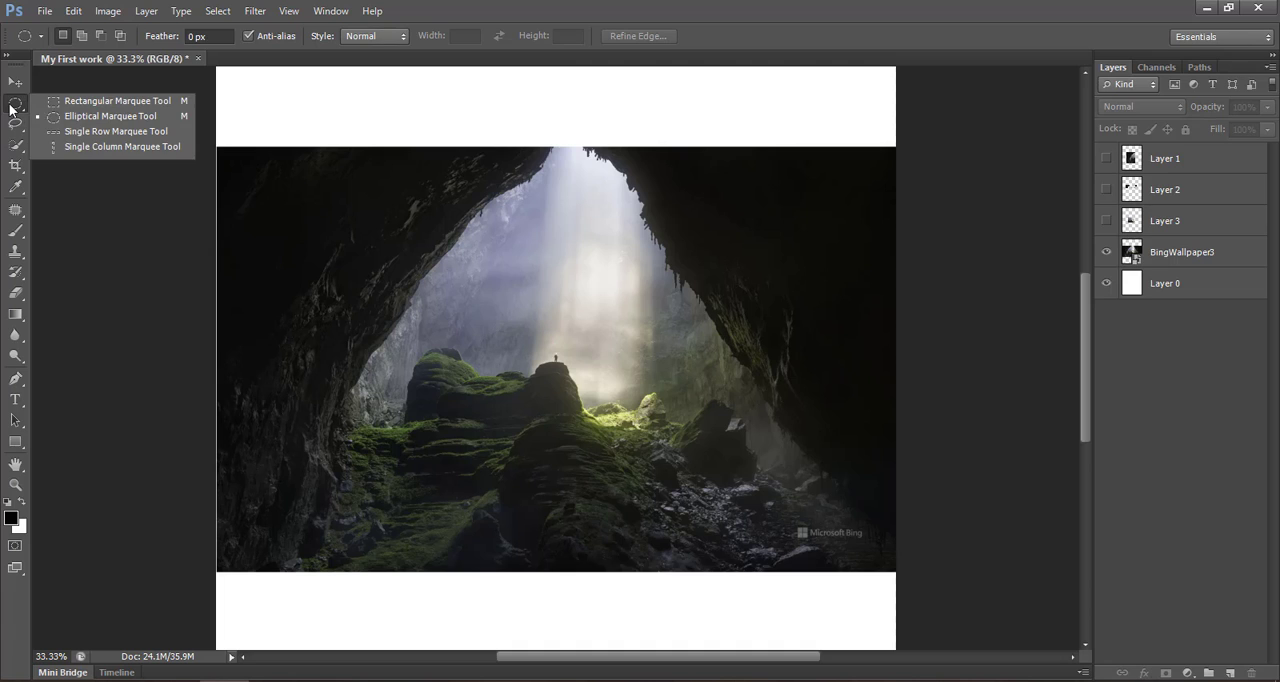
pyautogui.click(72, 133)
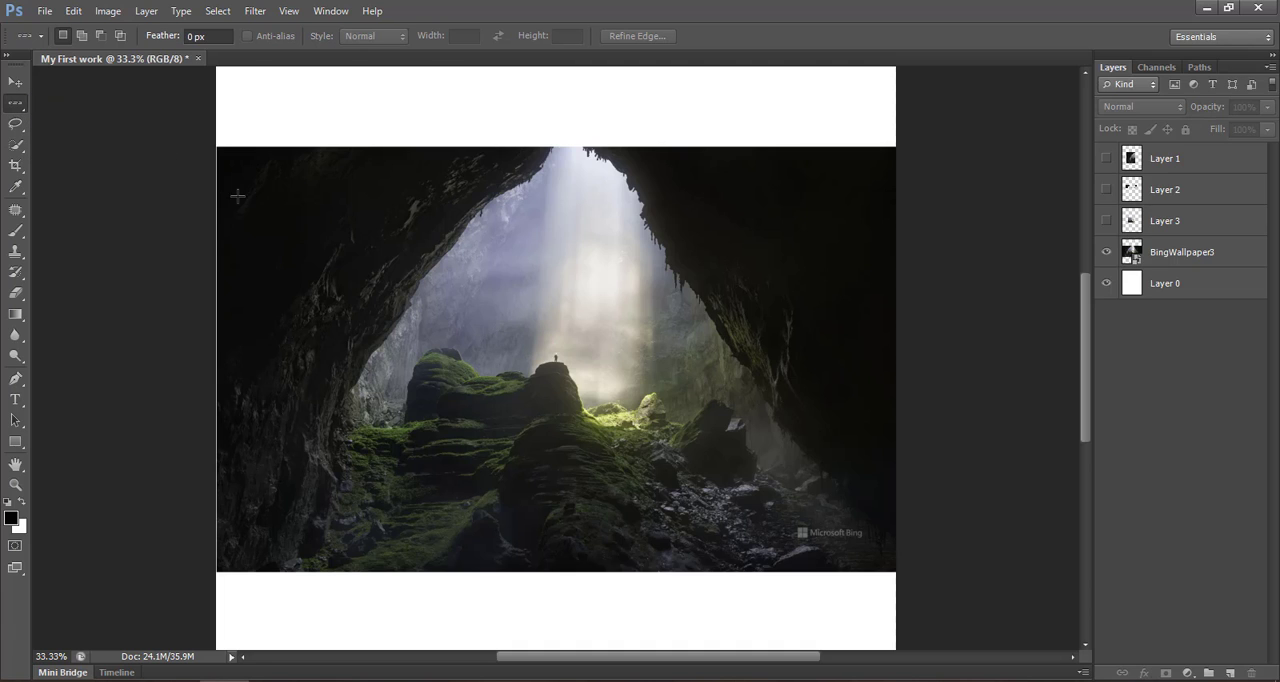
pyautogui.moveTo(237, 196); pyautogui.dragTo(516, 176)
pyautogui.hotkey('ctrl', 'd')
pyautogui.click(519, 197)
pyautogui.hotkey('ctrl', 'd')
# - Place Single Column Marquee selections at several spots across the cave, deselect, and switch to the Move tool
pyautogui.rightClick(16, 104)
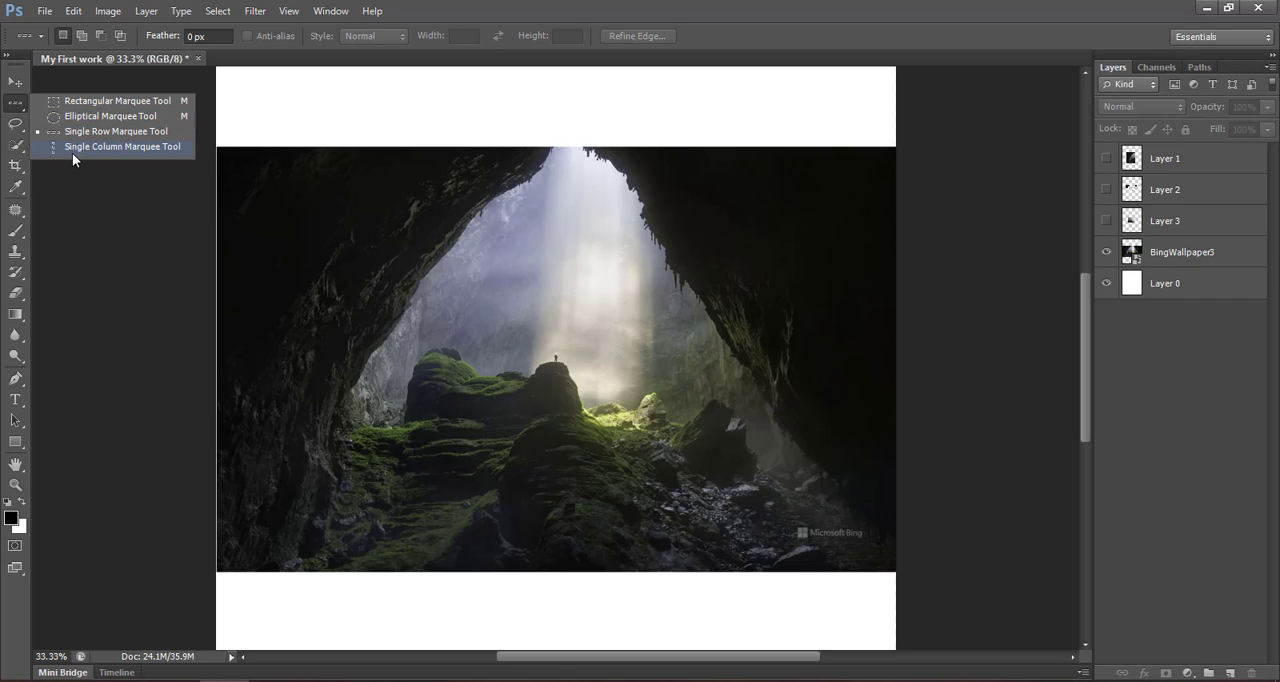
pyautogui.click(72, 147)
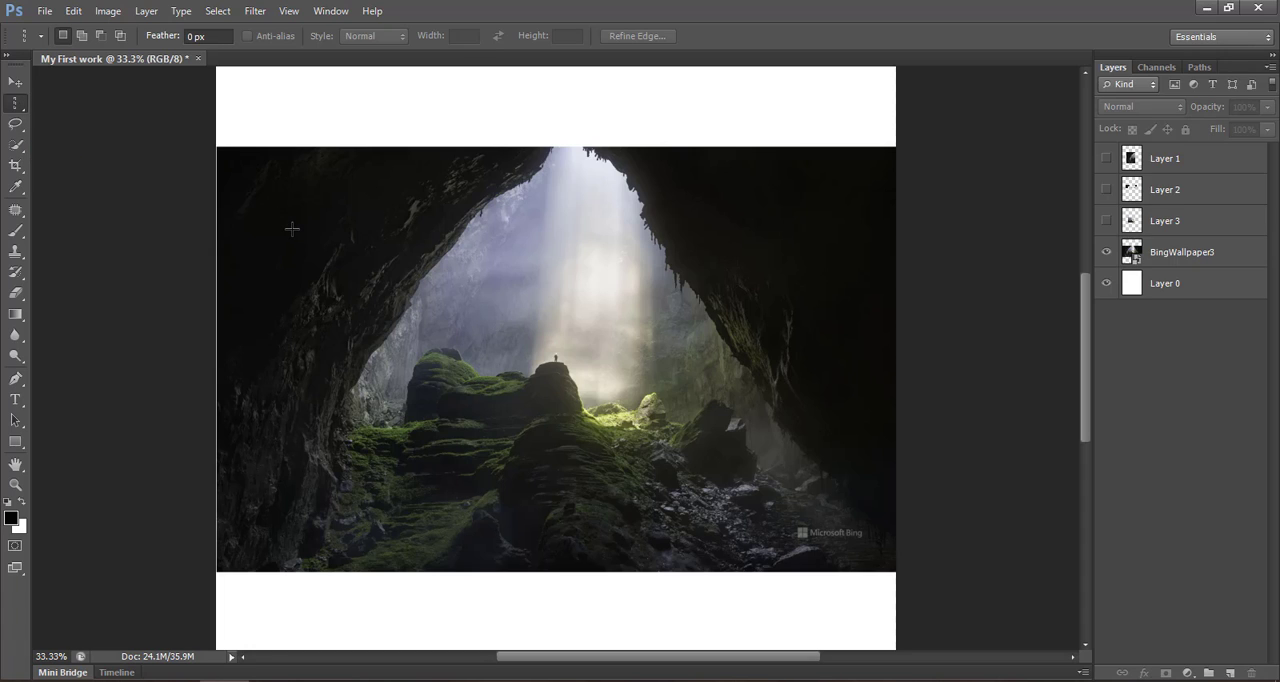
pyautogui.click(292, 229)
pyautogui.click(337, 243)
pyautogui.click(557, 287)
pyautogui.click(710, 300)
pyautogui.click(763, 330)
pyautogui.click(478, 345)
pyautogui.click(299, 314)
pyautogui.hotkey('ctrl', 'd')
pyautogui.press('v')
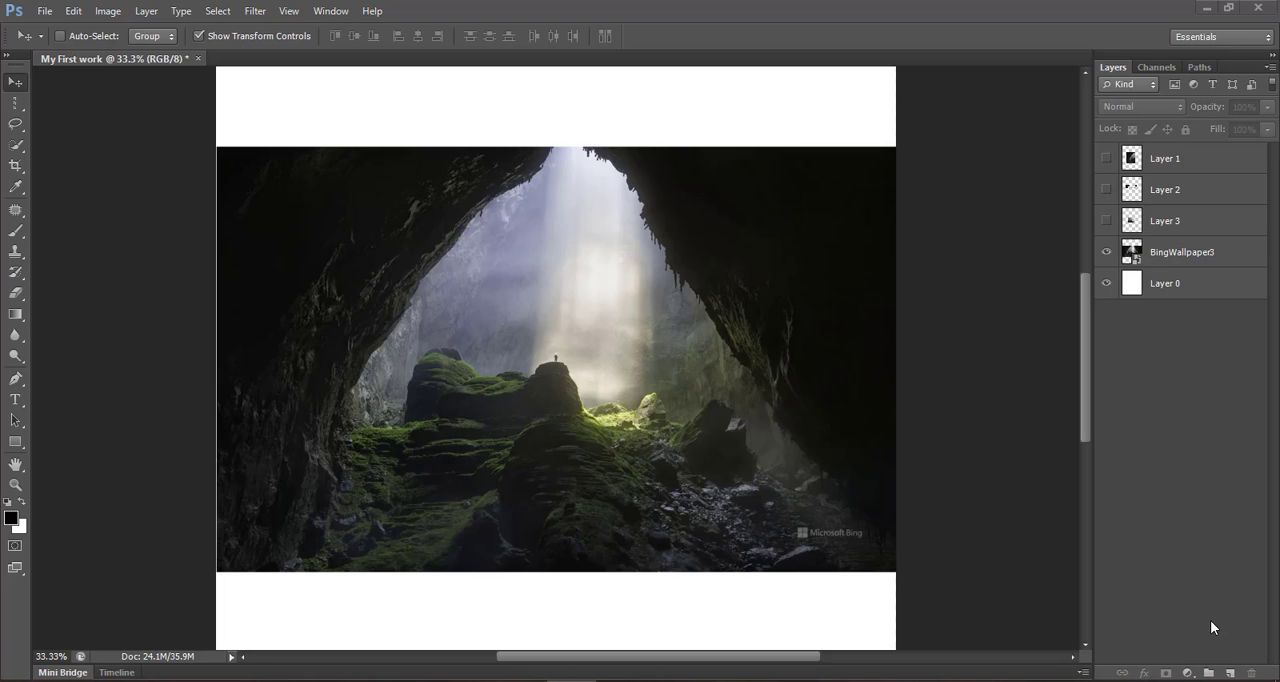